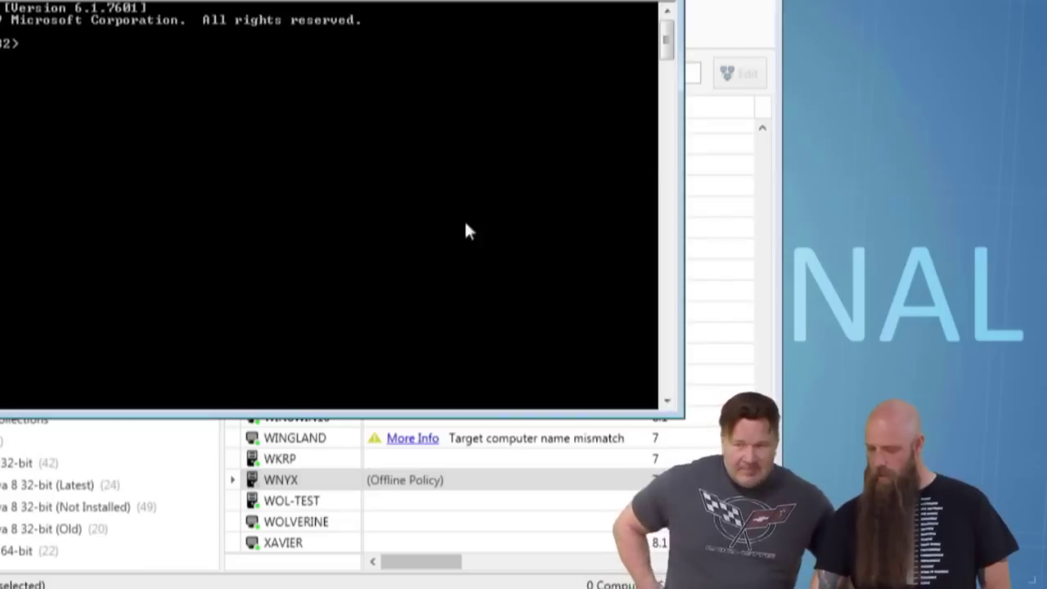
# Close the plain command prompt and go to the Custom Tools page of Preferences.
pyautogui.click(664, 5)
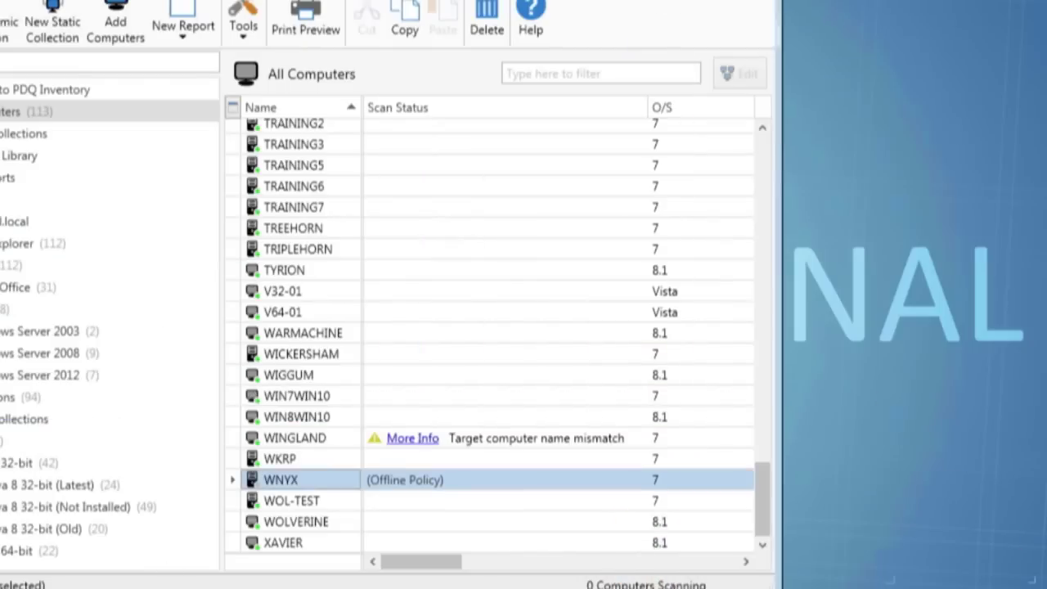
pyautogui.click(113, 73)
pyautogui.click(146, 186)
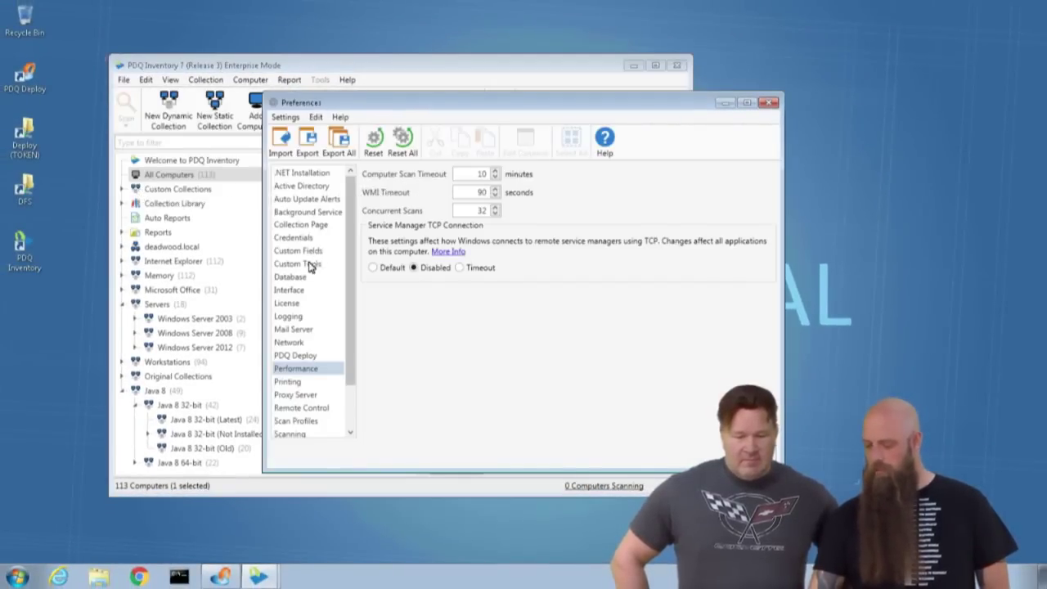
pyautogui.click(305, 265)
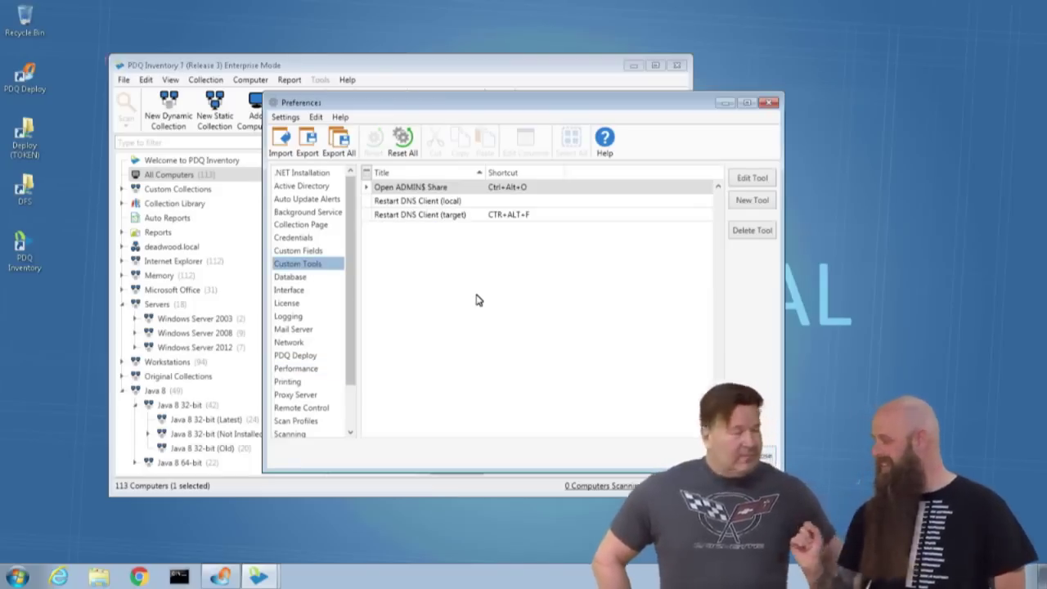
# Add a system tool titled 'CMD (Elevated)' with command line cmd.exe /k and save it.
pyautogui.click(741, 202)
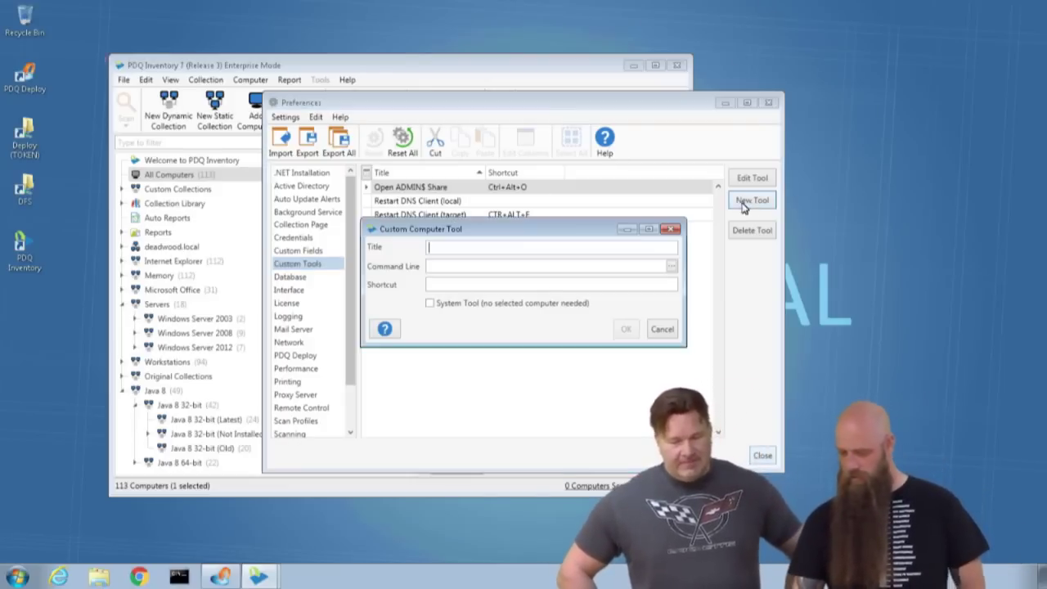
pyautogui.write('CMD (Eleve')
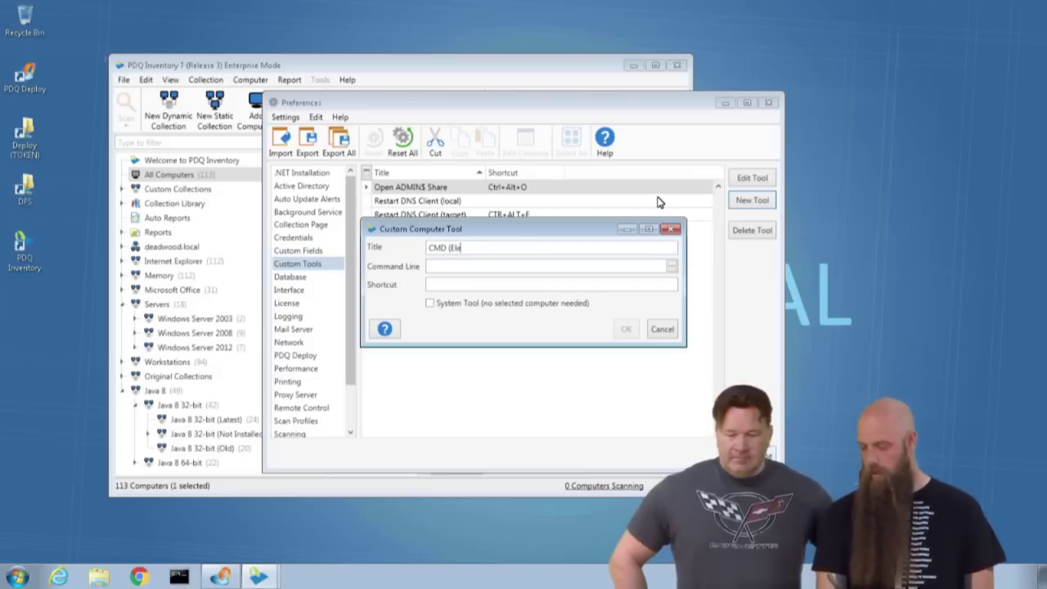
pyautogui.press('BackSpace')
pyautogui.write('ated')
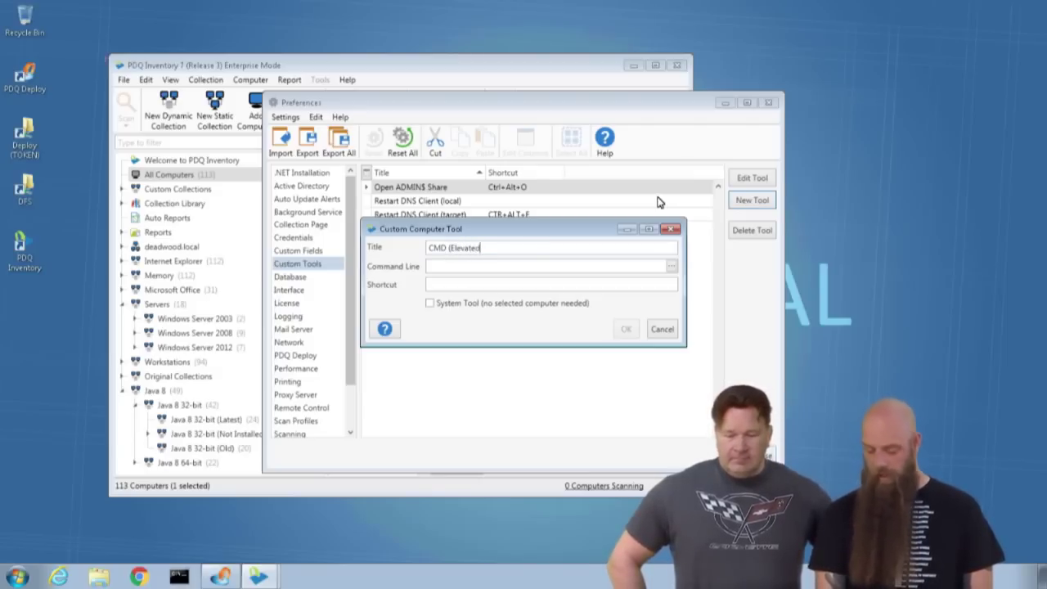
pyautogui.write(')')
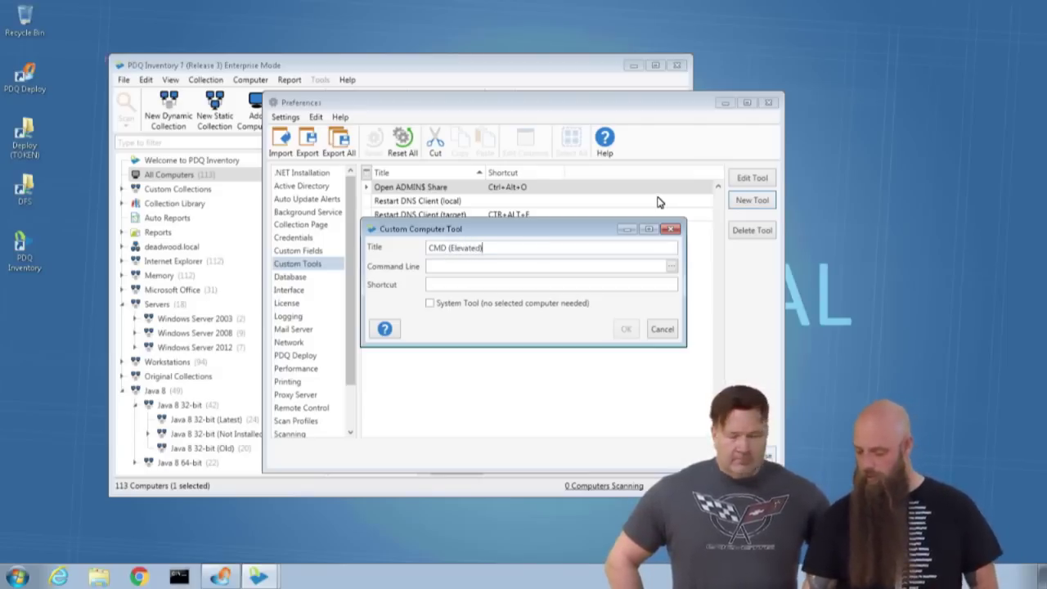
pyautogui.click(507, 265)
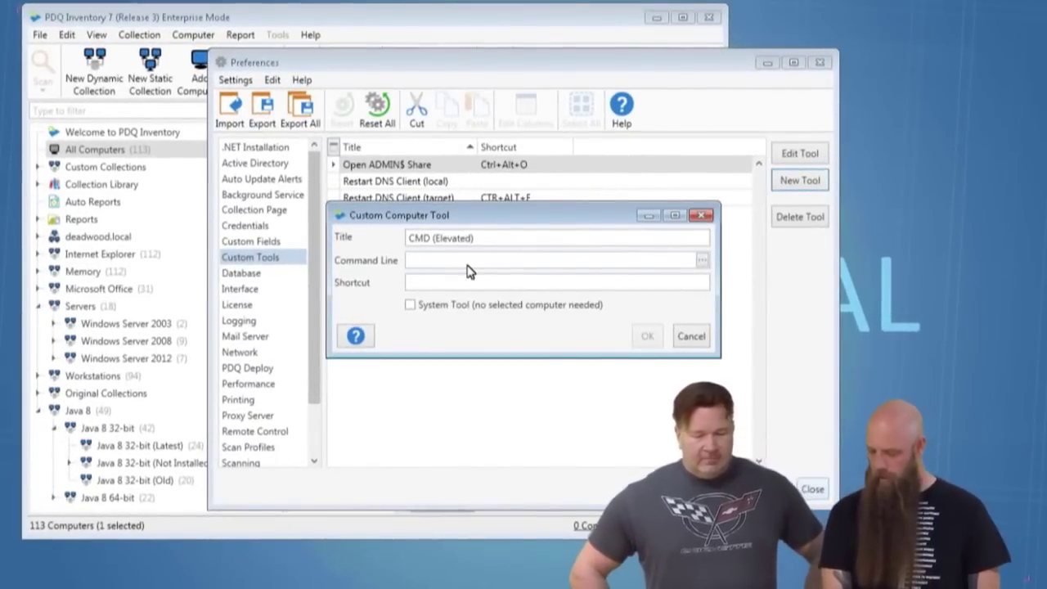
pyautogui.write('cmd')
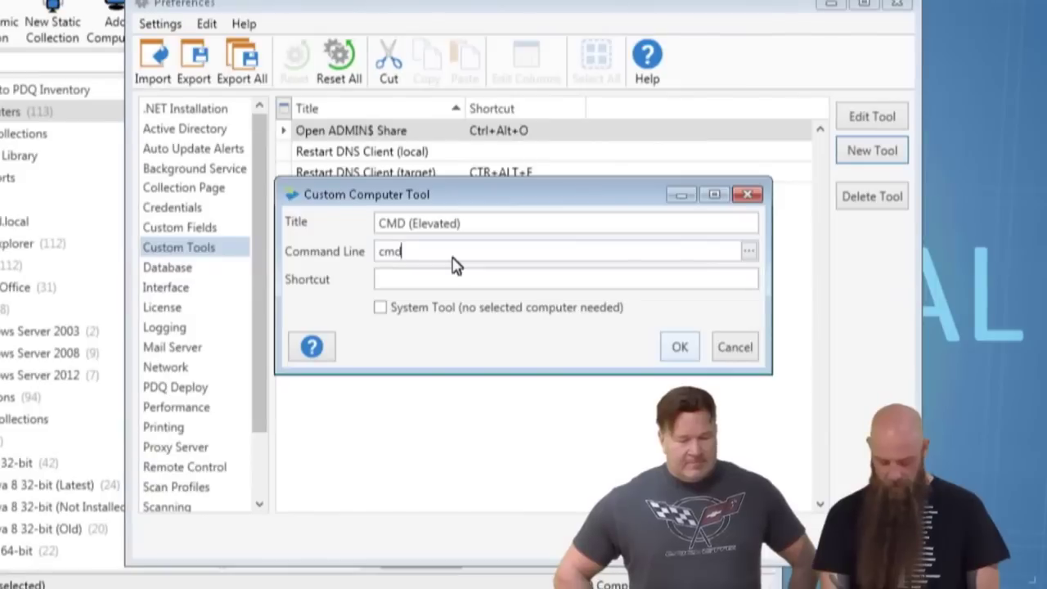
pyautogui.write('.exe /k')
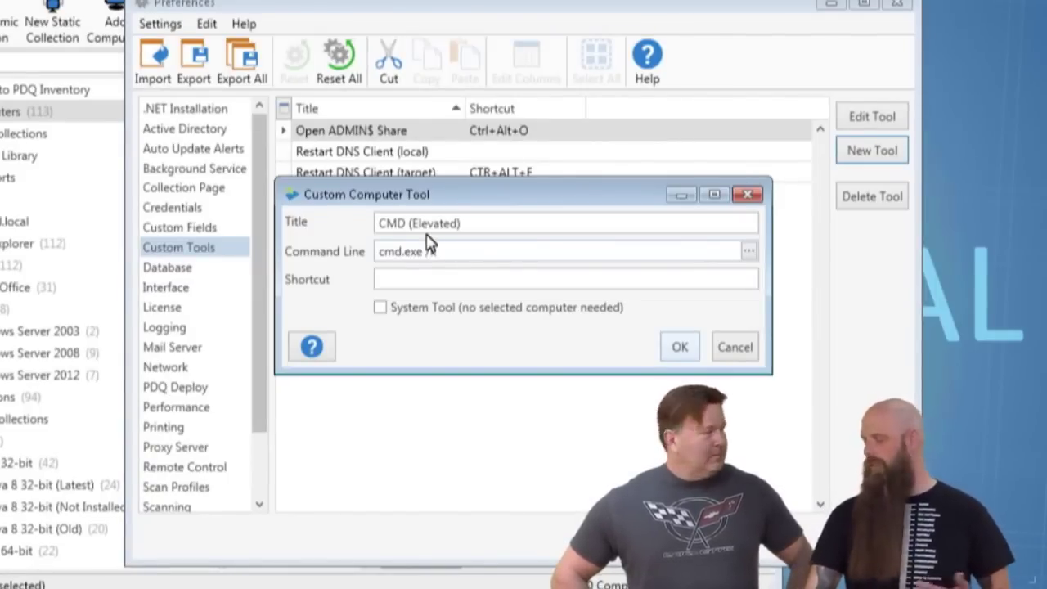
pyautogui.click(425, 286)
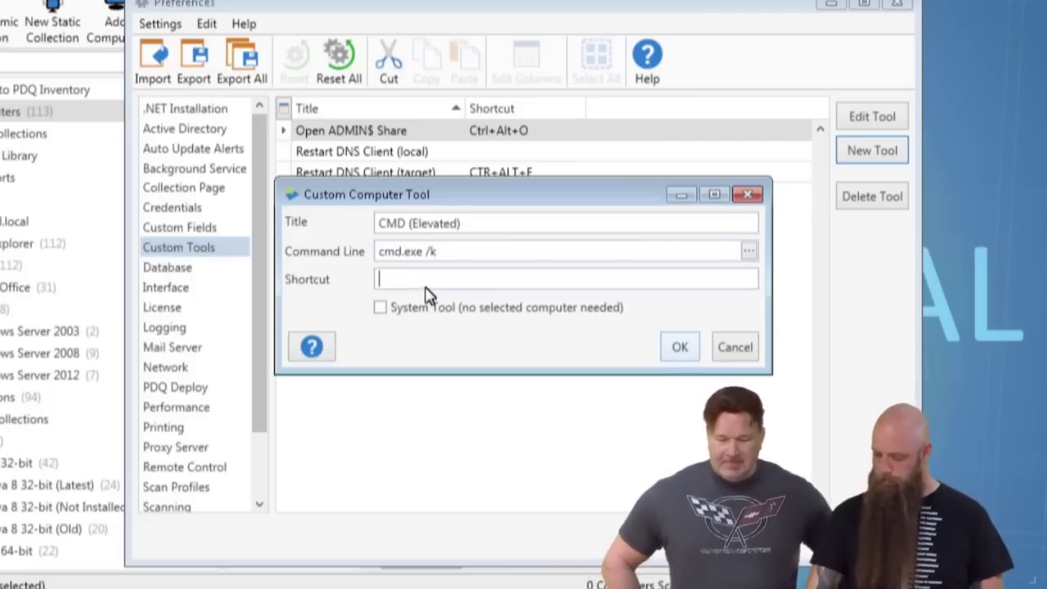
pyautogui.click(382, 309)
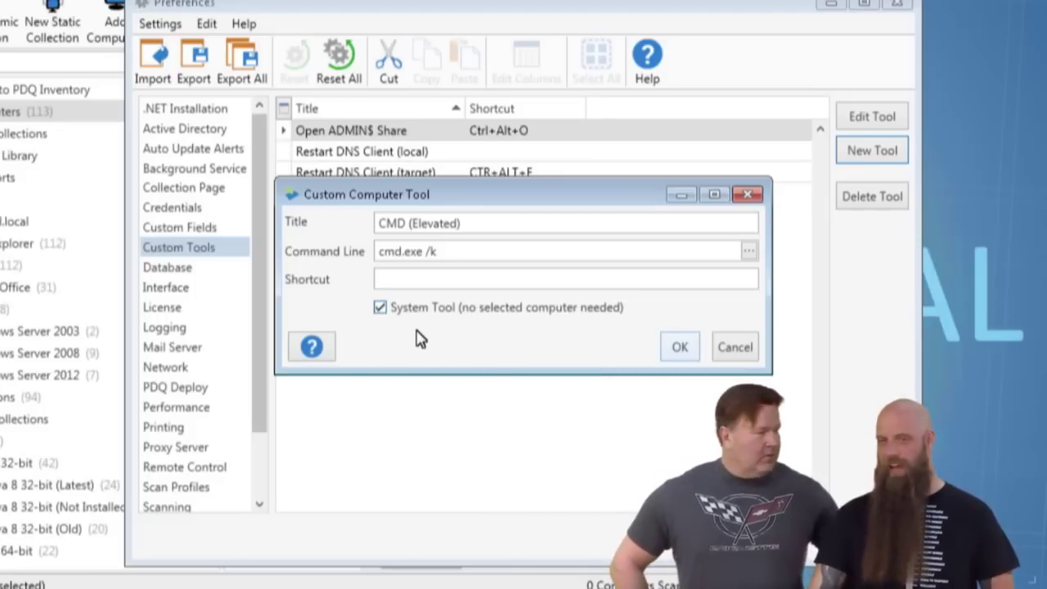
pyautogui.click(679, 348)
# Close Preferences, launch the CMD (Elevated) tool and move its console toward the centre.
pyautogui.press('Escape')
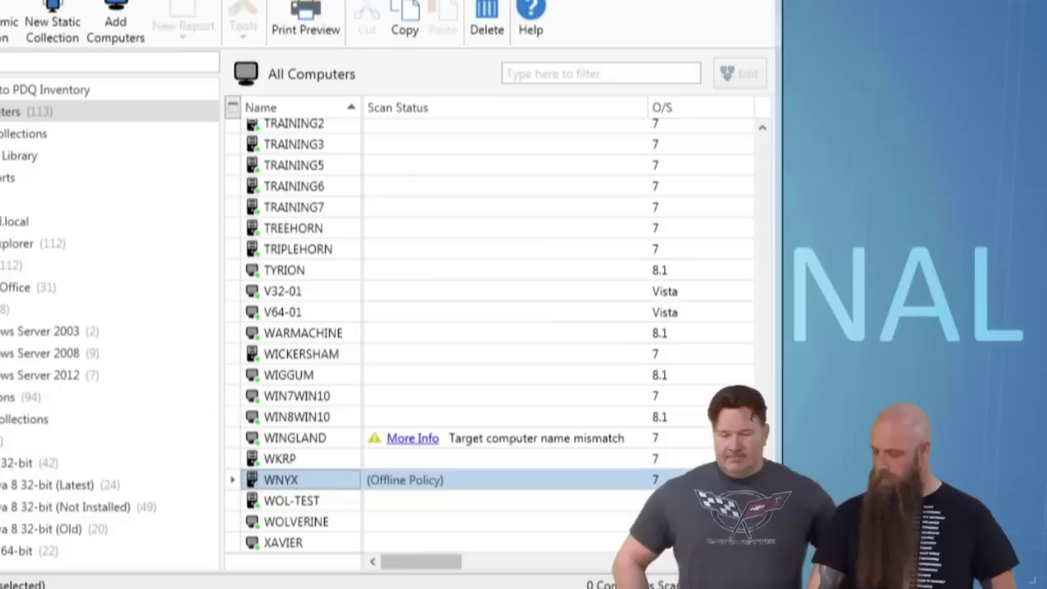
pyautogui.click(243, 16)
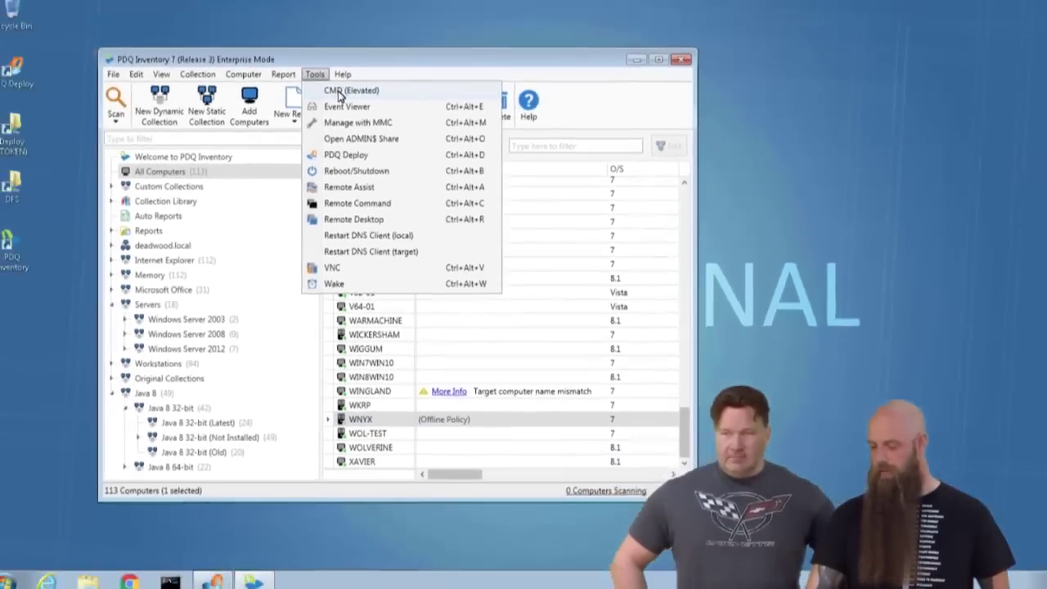
pyautogui.click(250, 5)
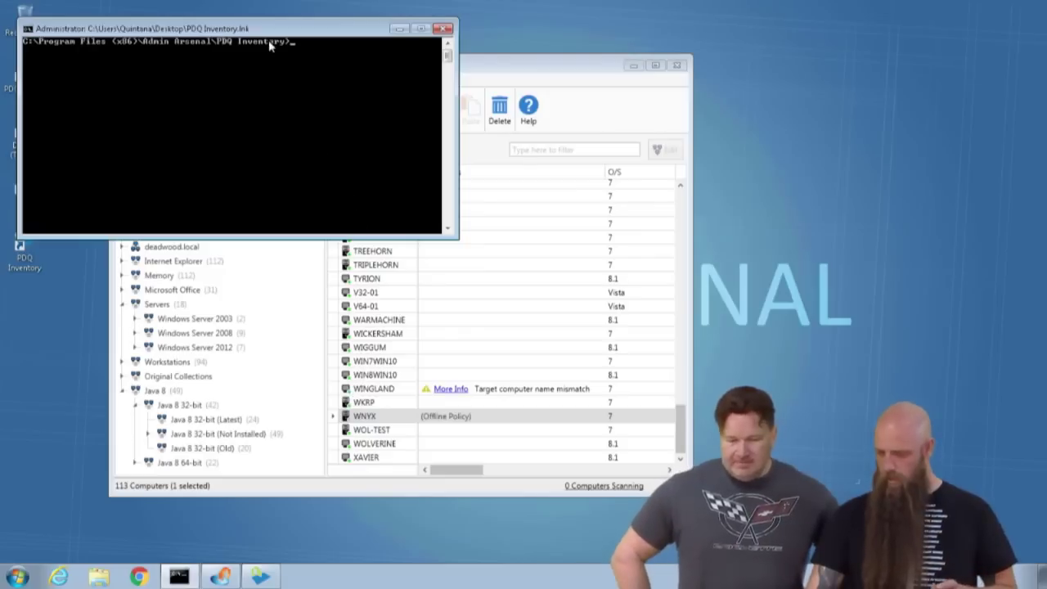
pyautogui.moveTo(271, 29); pyautogui.dragTo(475, 111)
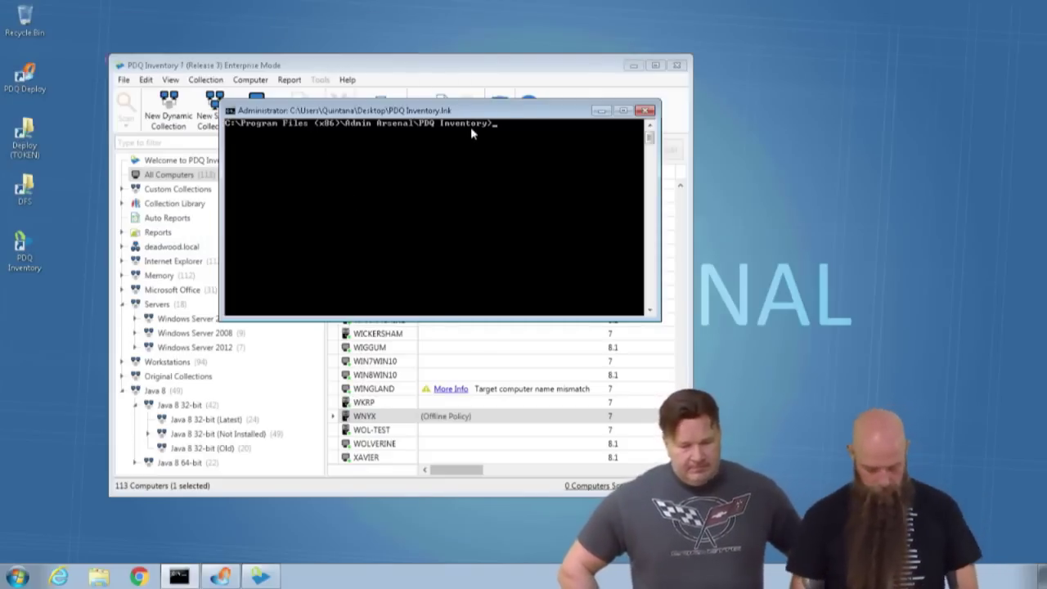
# Change the prompt to the C:\ root and type ipconfig.
pyautogui.write('cd \\')
pyautogui.press('Return')
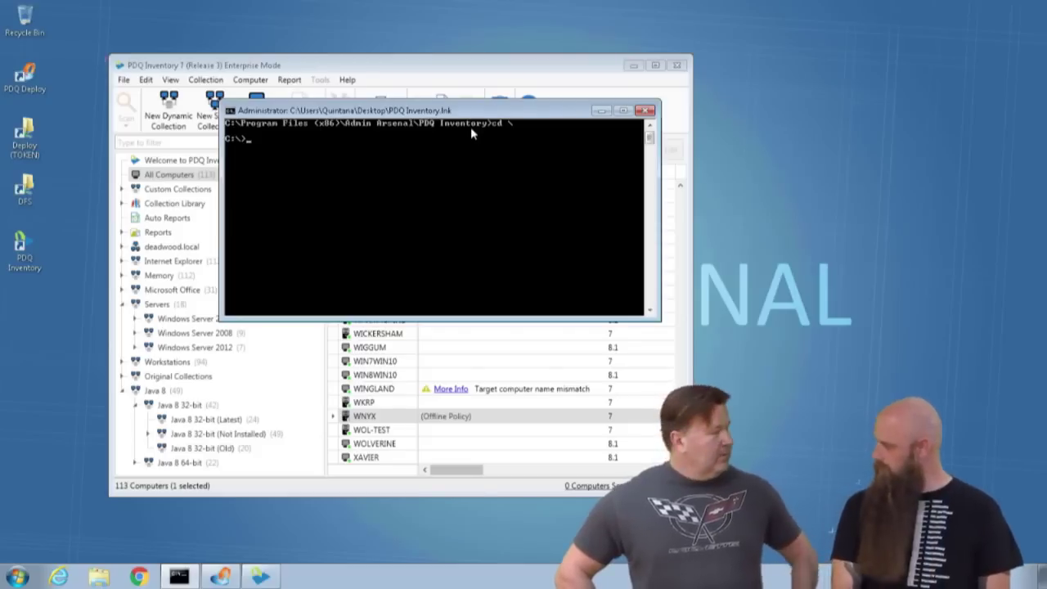
pyautogui.write('ipconfig')
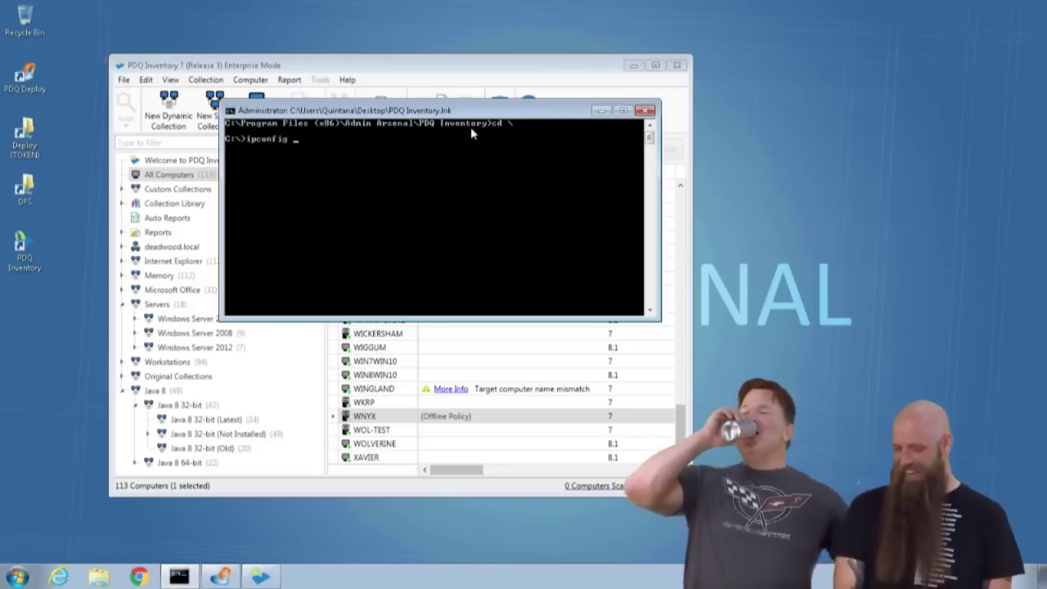
pyautogui.press('BackSpace')
pyautogui.press('BackSpace')
pyautogui.press('BackSpace')
pyautogui.press('BackSpace')
pyautogui.press('BackSpace')
pyautogui.press('BackSpace')
pyautogui.press('BackSpace')
pyautogui.press('BackSpace')
pyautogui.press('BackSpace')
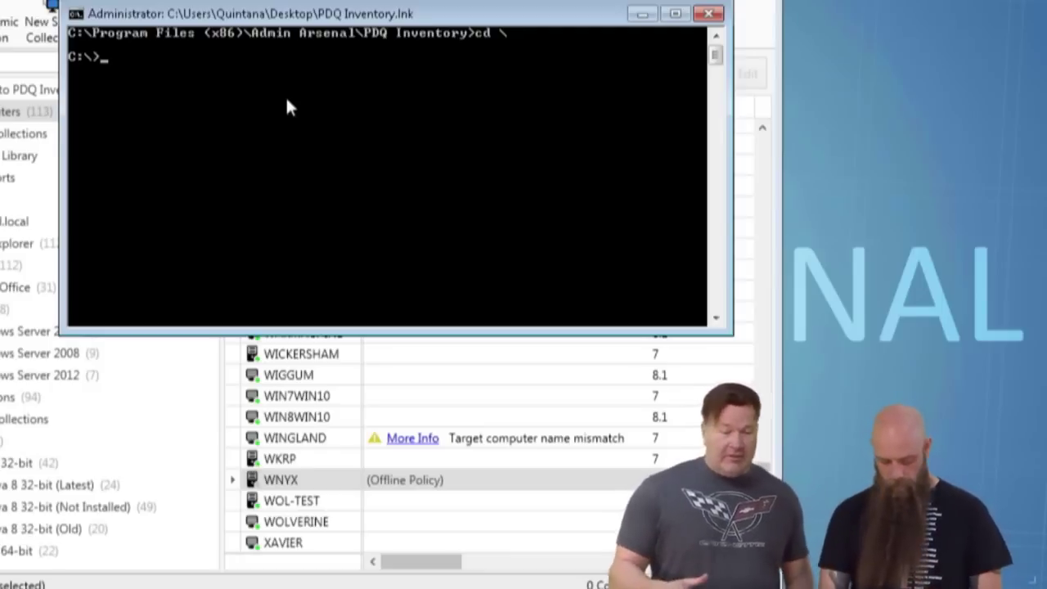
# Run ipconfig /flushdns, then nslookup wingland.deadwood.local, which resolves to 10.0.0.121.
pyautogui.write('ipconfig /')
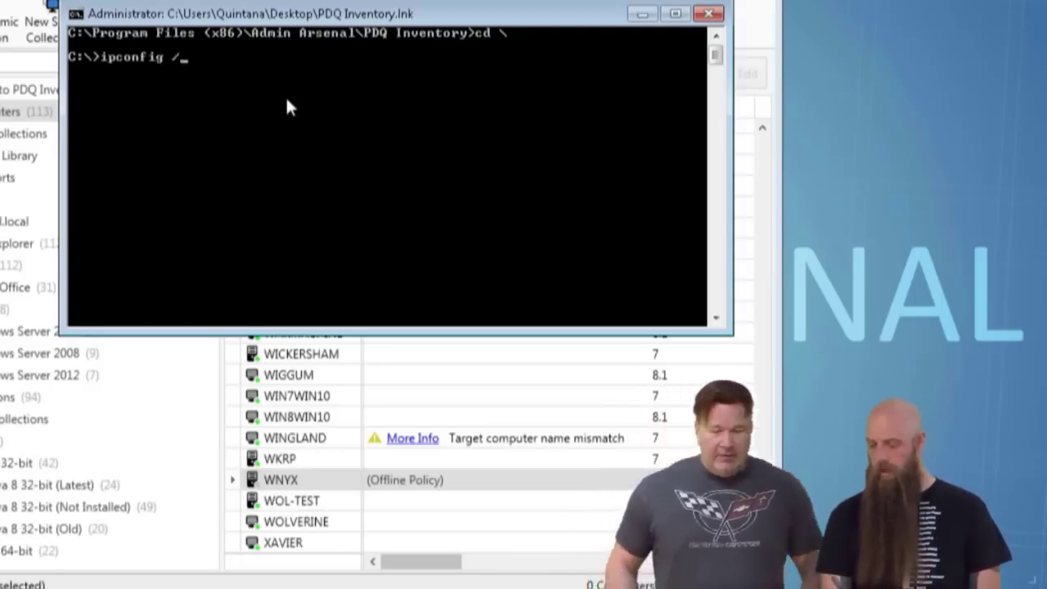
pyautogui.write('flushdns')
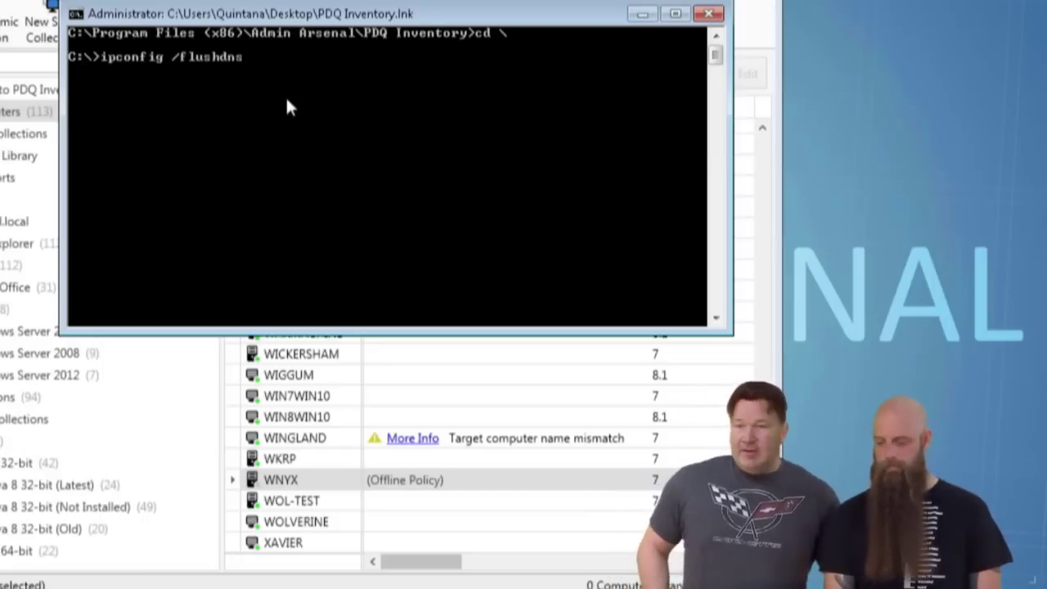
pyautogui.press('Return')
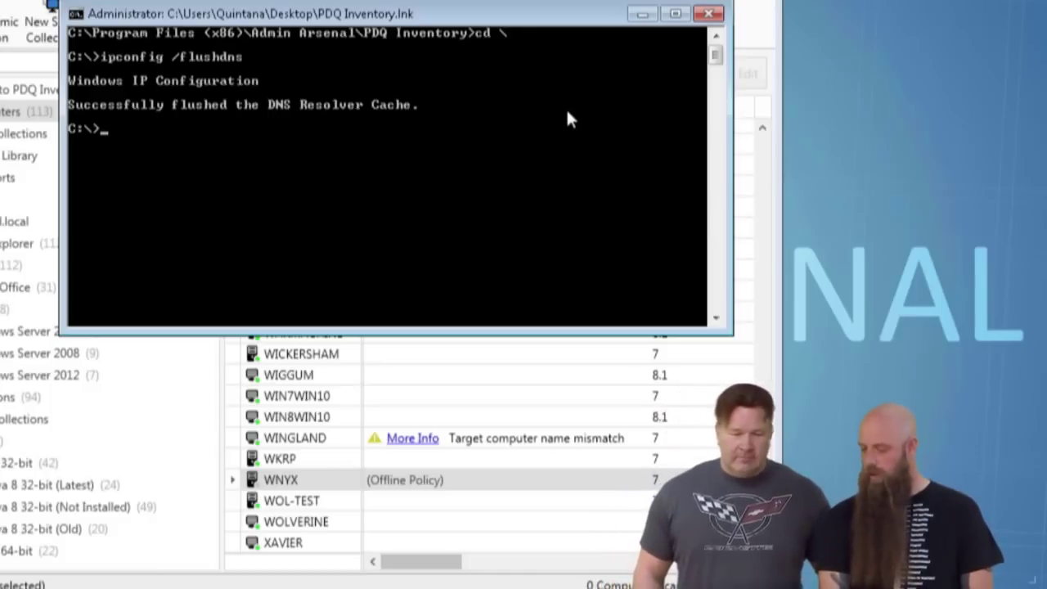
pyautogui.write('nslookup wingland.deadwood.local')
pyautogui.press('Return')
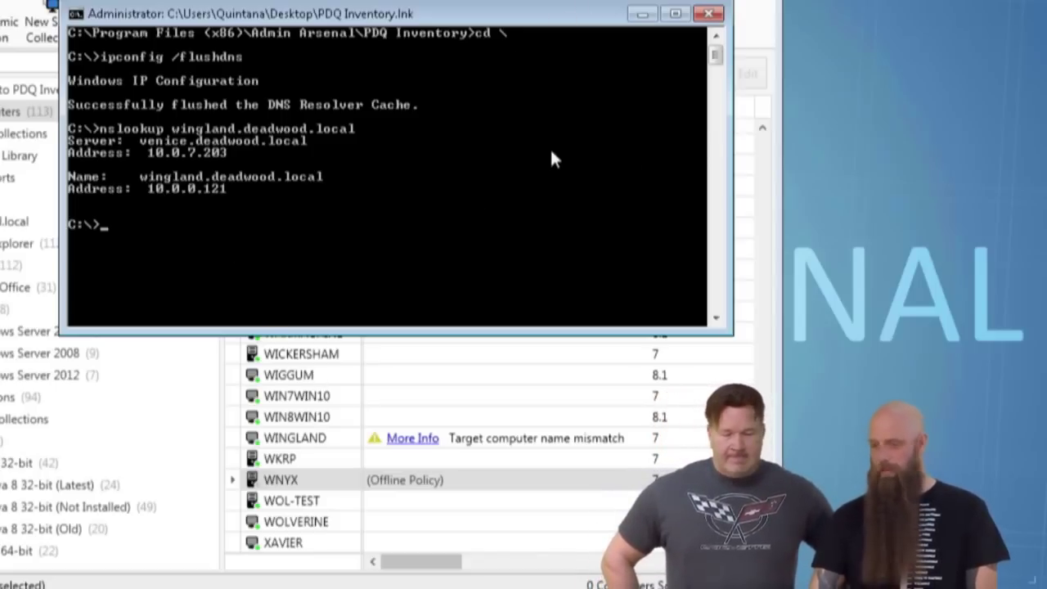
# Close the console and rescan WINGLAND, then check the list of available scan profiles.
pyautogui.click(642, 13)
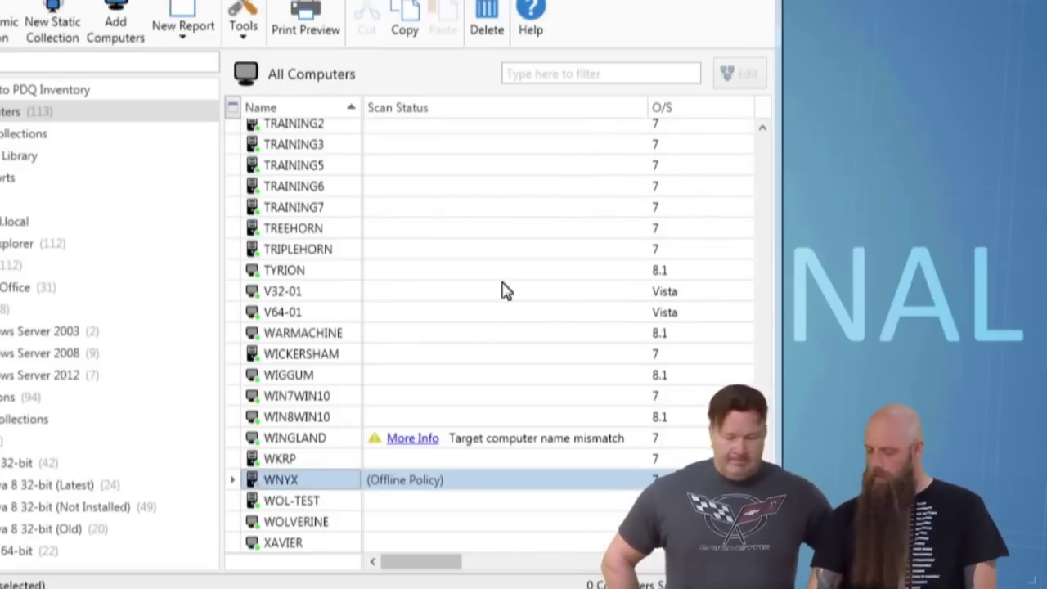
pyautogui.click(309, 445)
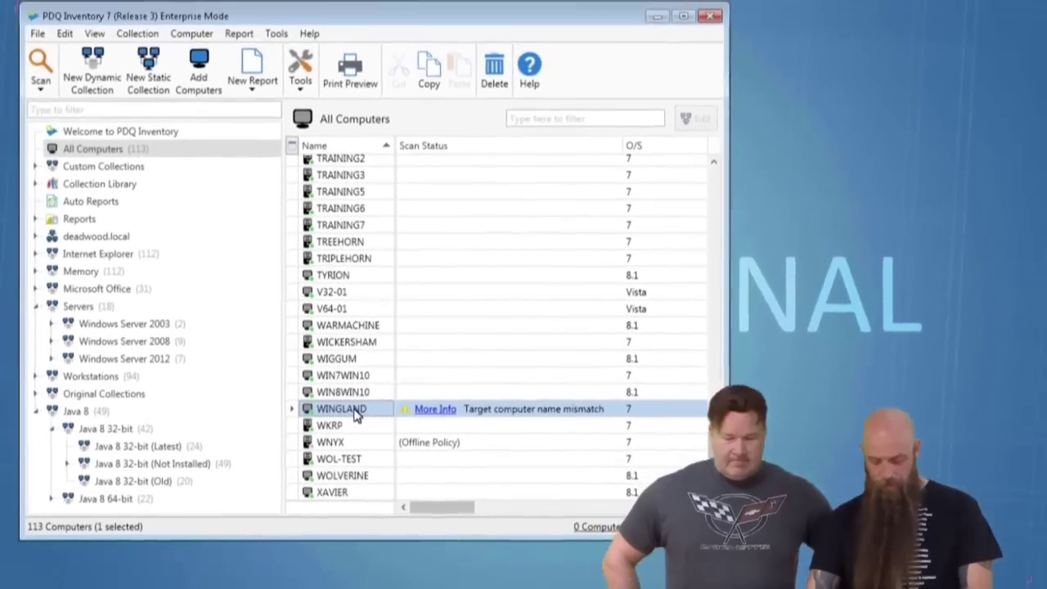
pyautogui.hotkey('ctrl', 'shift', 's')
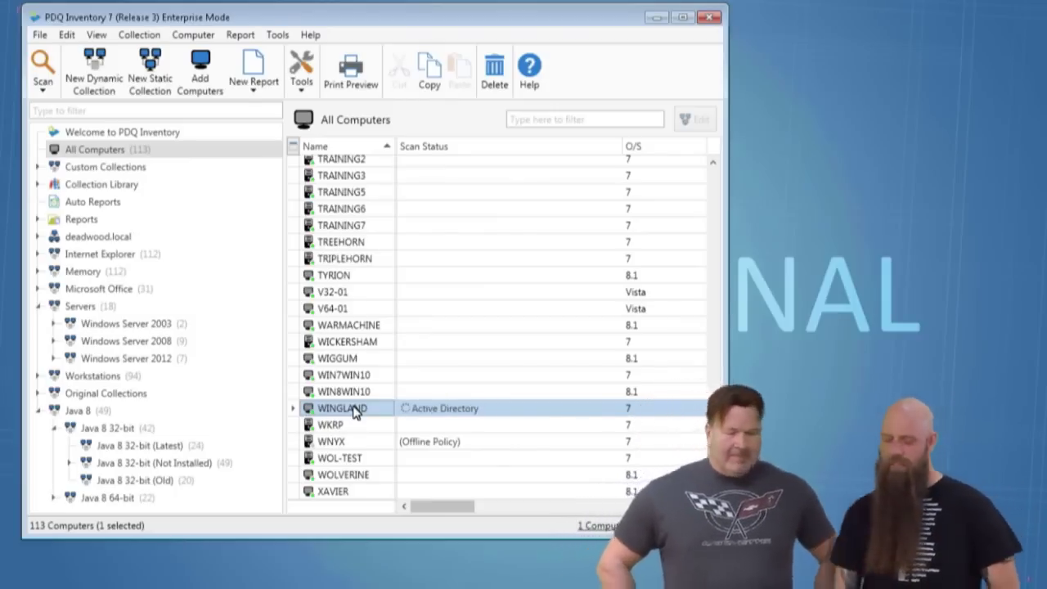
pyautogui.click(40, 94)
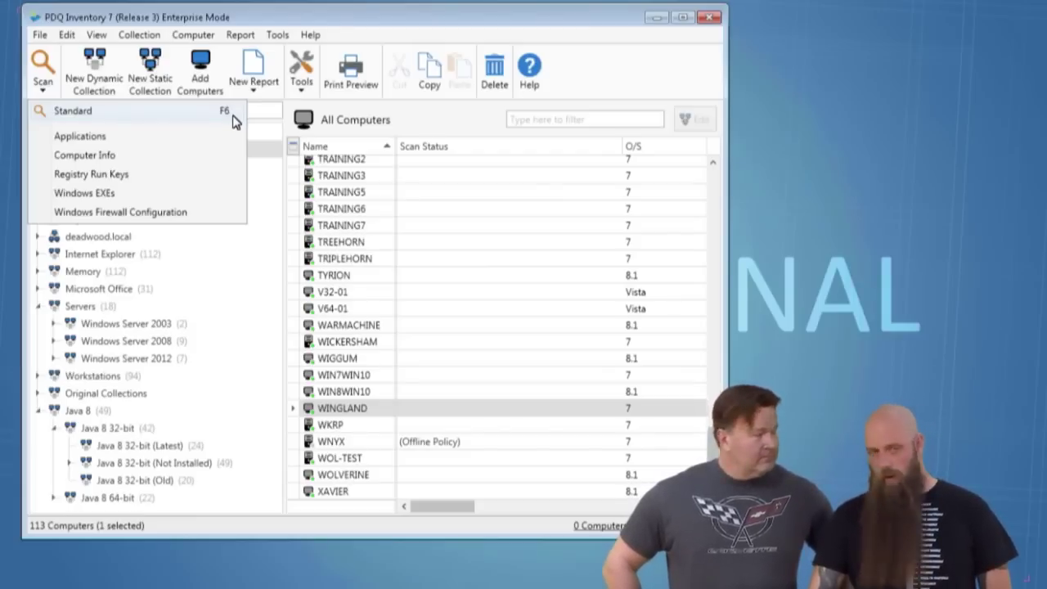
pyautogui.click(307, 33)
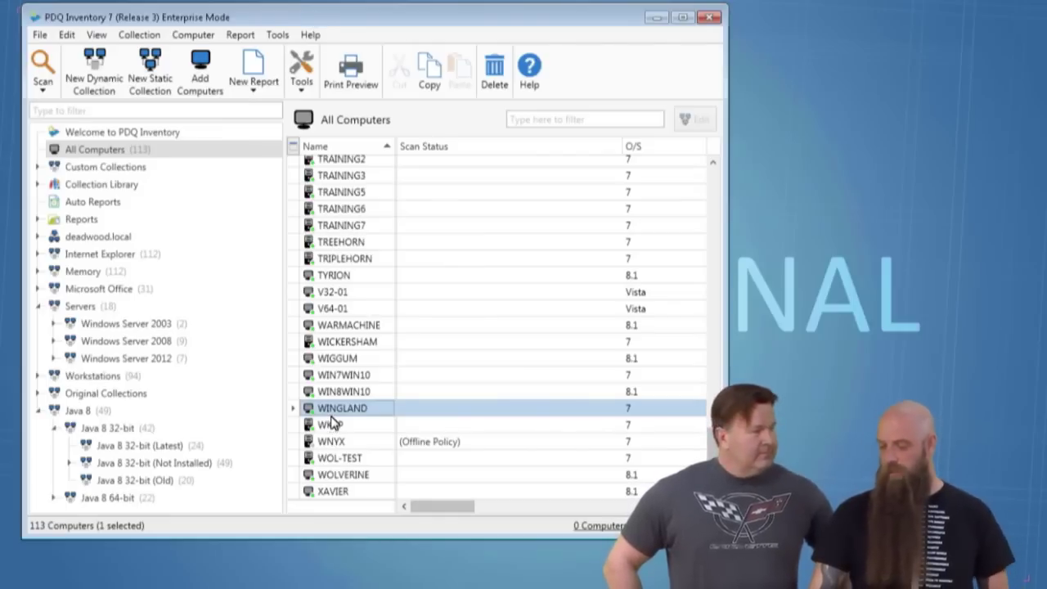
# Narrow the Scan Status column to show O/S Architecture, with WINGLAND listed as 64-bit.
pyautogui.moveTo(623, 149); pyautogui.dragTo(528, 154)
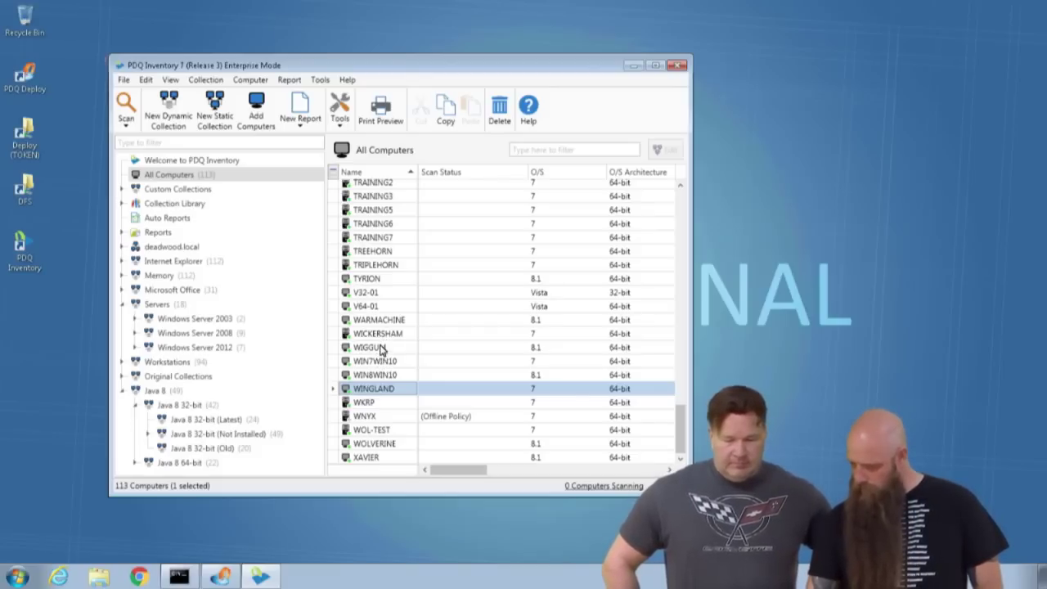
# Start Remote Desktop to PUDDY and sign in with a different domain user name and password.
pyautogui.scroll(8, 381, 347)
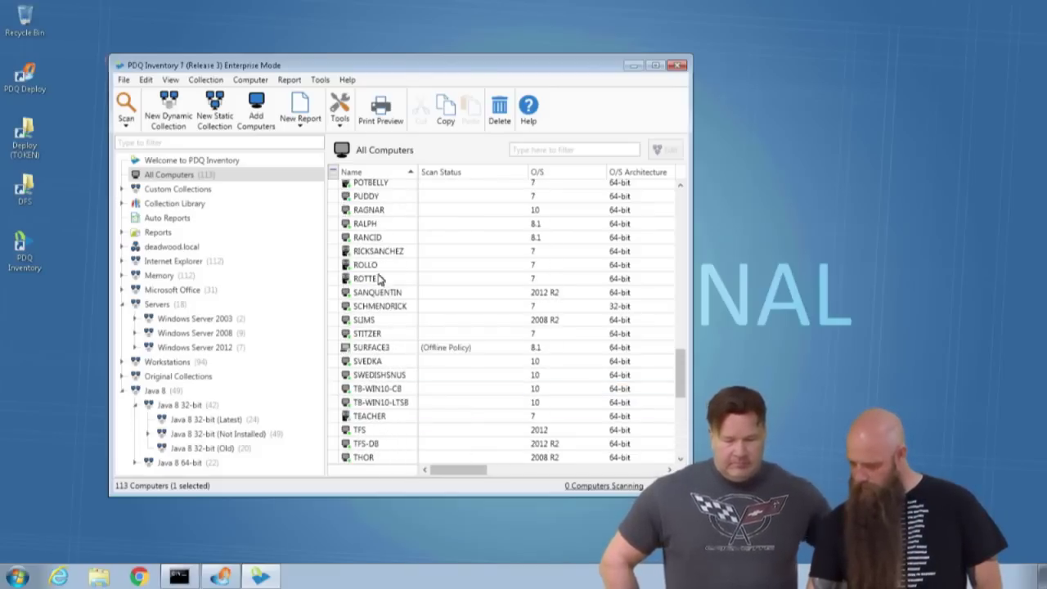
pyautogui.click(367, 200)
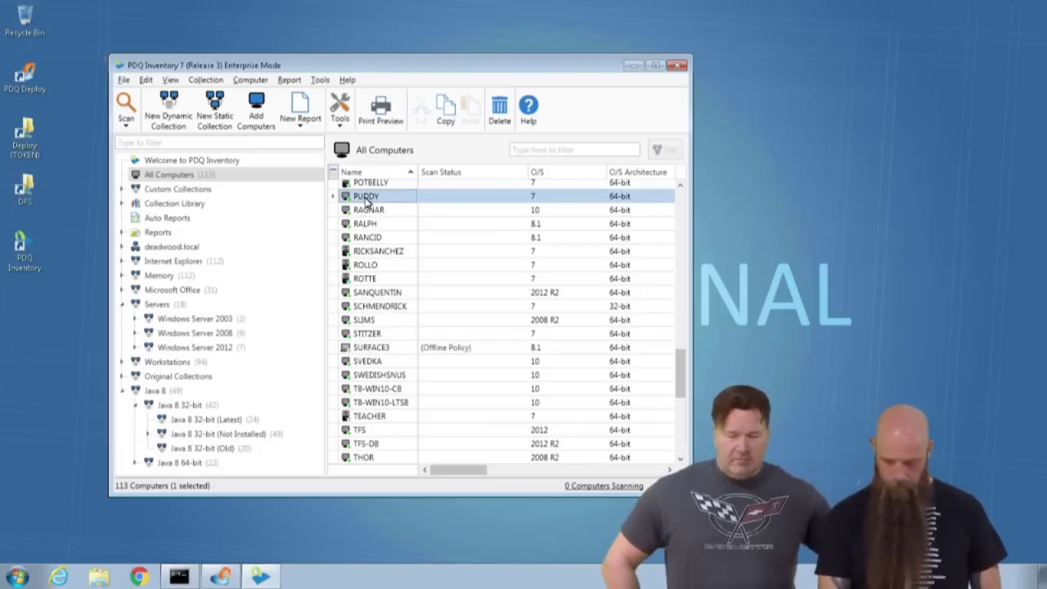
pyautogui.doubleClick(366, 200)
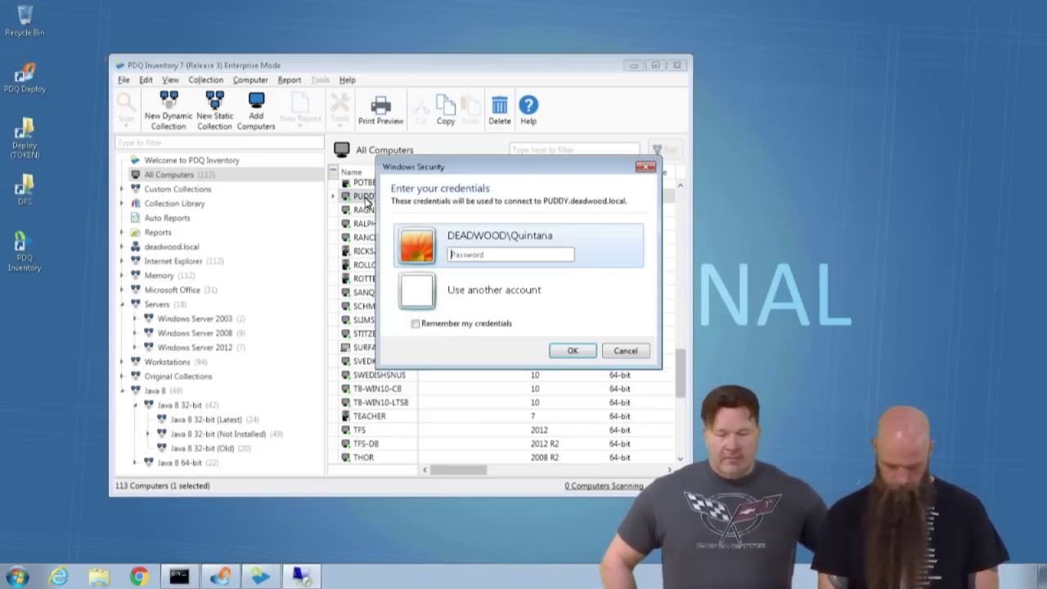
pyautogui.click(463, 290)
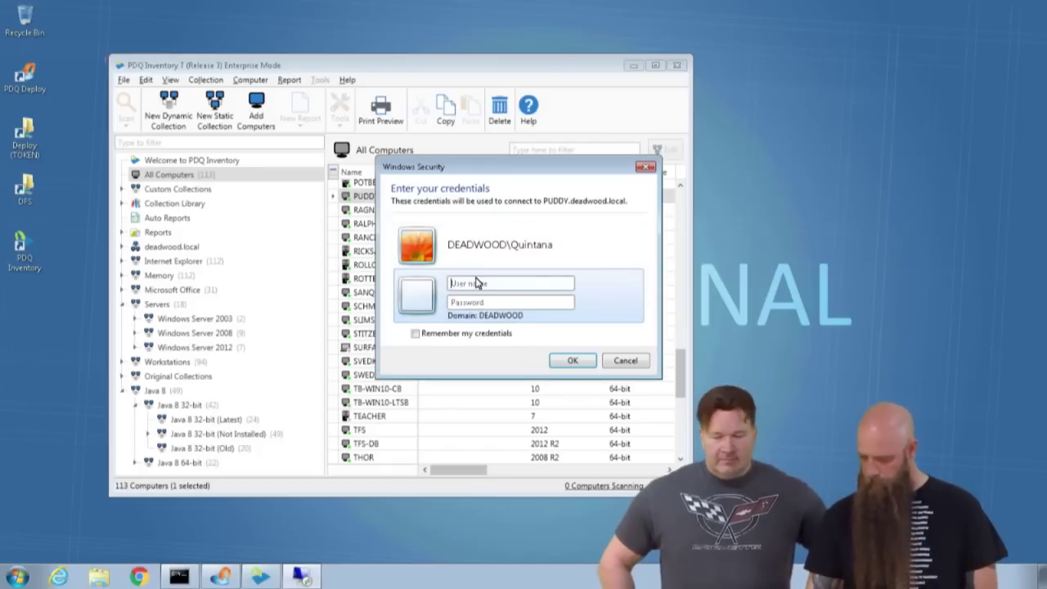
pyautogui.write('TheDude')
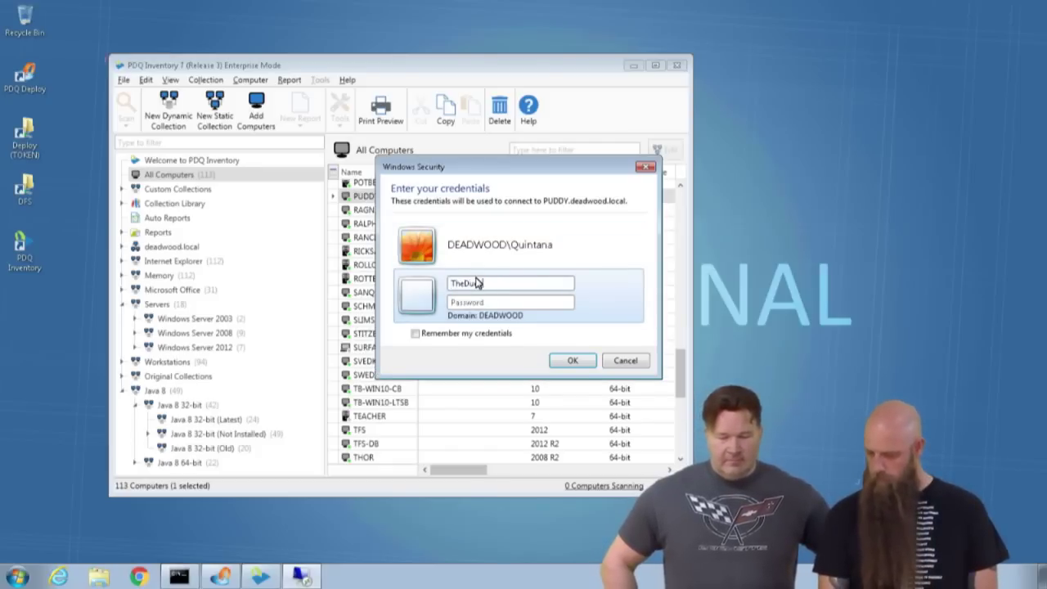
pyautogui.press('Tab')
pyautogui.write('password')
pyautogui.press('Return')
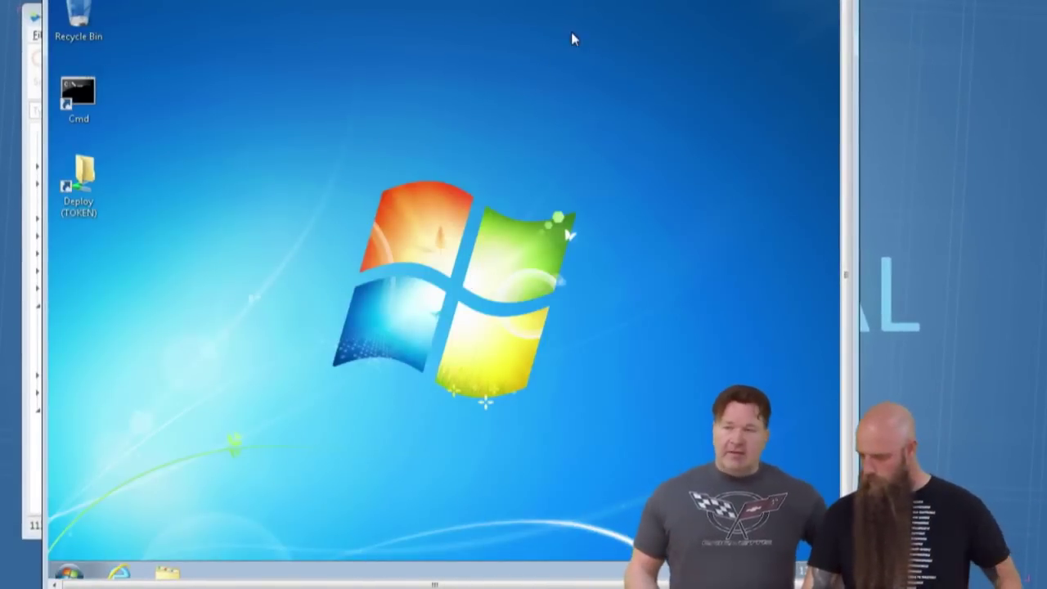
# Filter the package tree for 'pdf', delete the old PDFCreator 2.2.2 package, then clear the filter.
pyautogui.moveTo(569, 235); pyautogui.dragTo(778, 225)
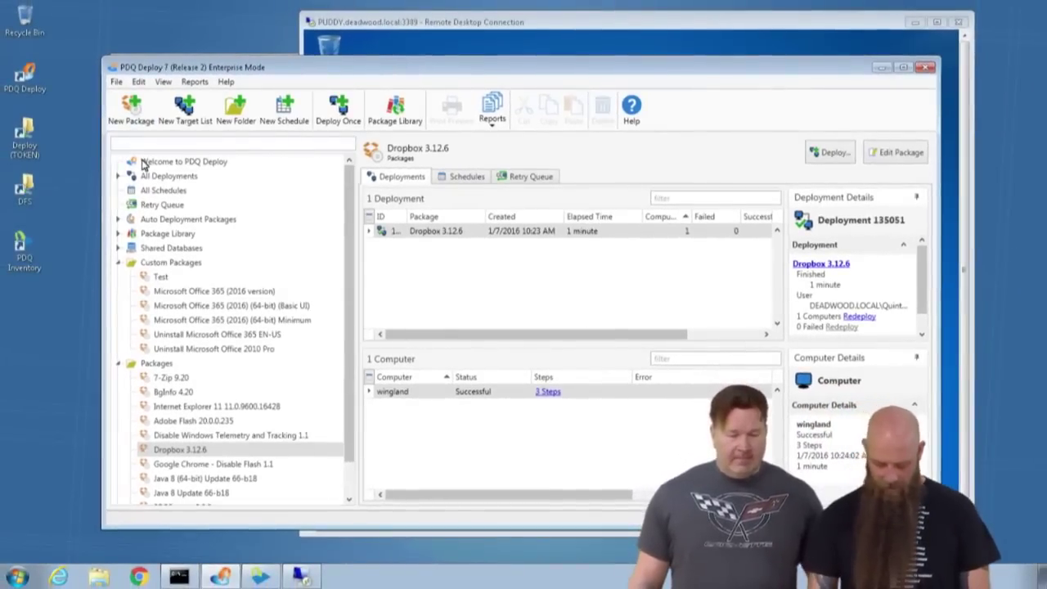
pyautogui.write('pdf')
pyautogui.press('Return')
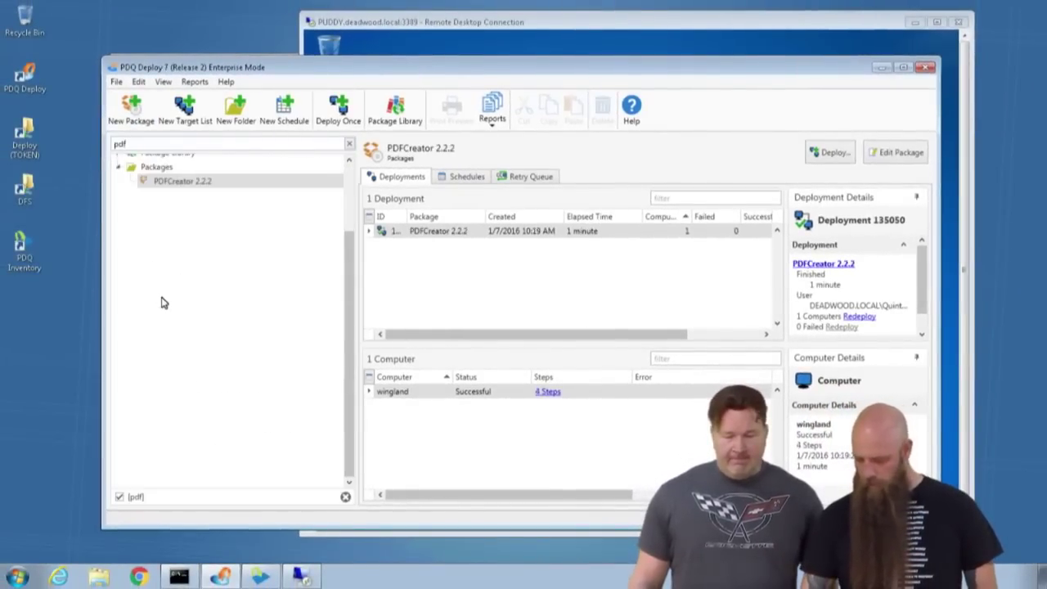
pyautogui.click(172, 181)
pyautogui.press('Delete')
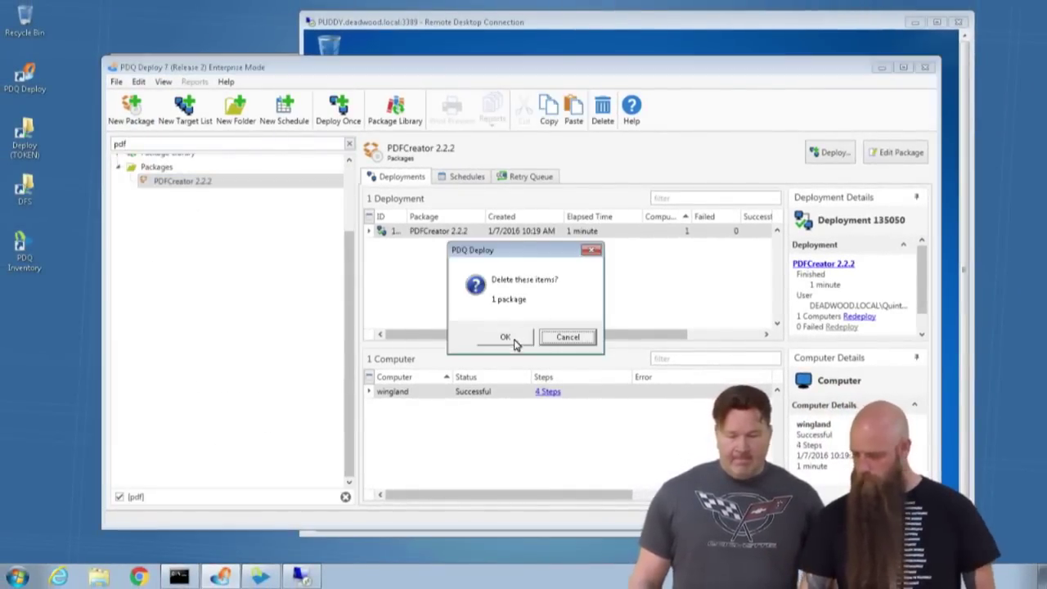
pyautogui.click(504, 340)
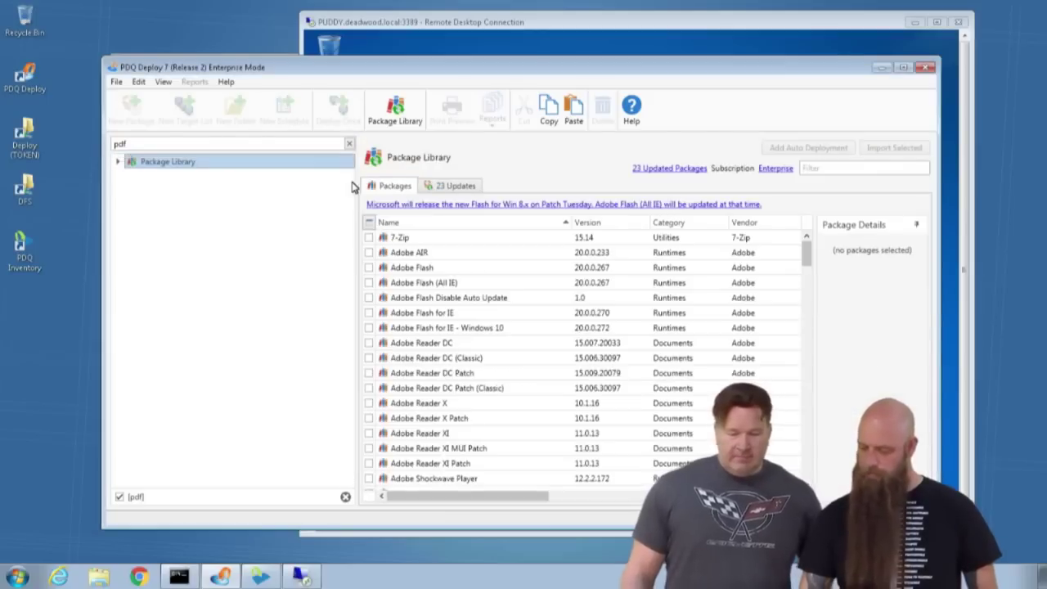
pyautogui.click(349, 143)
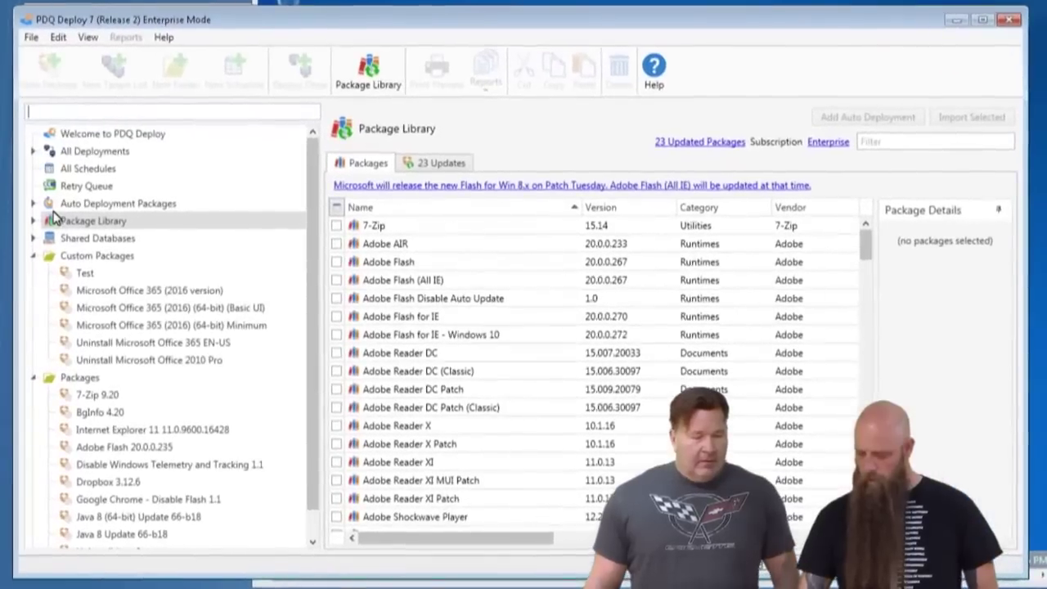
# Import a fresh PDFCreator 2.2.2 from the Package Library, filtered on 'pdf'.
pyautogui.click(94, 229)
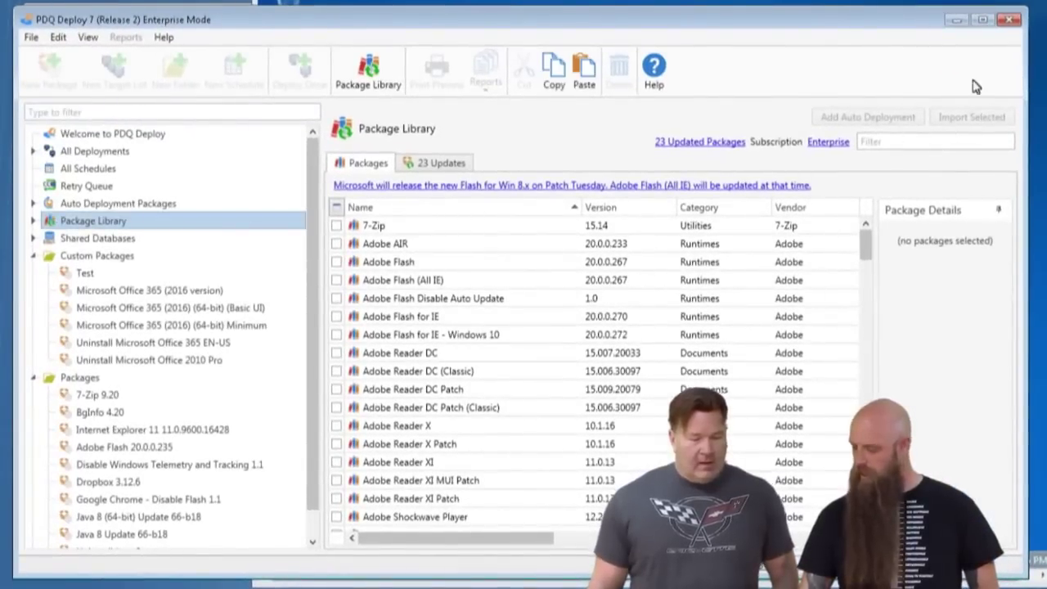
pyautogui.click(906, 145)
pyautogui.write('pdf')
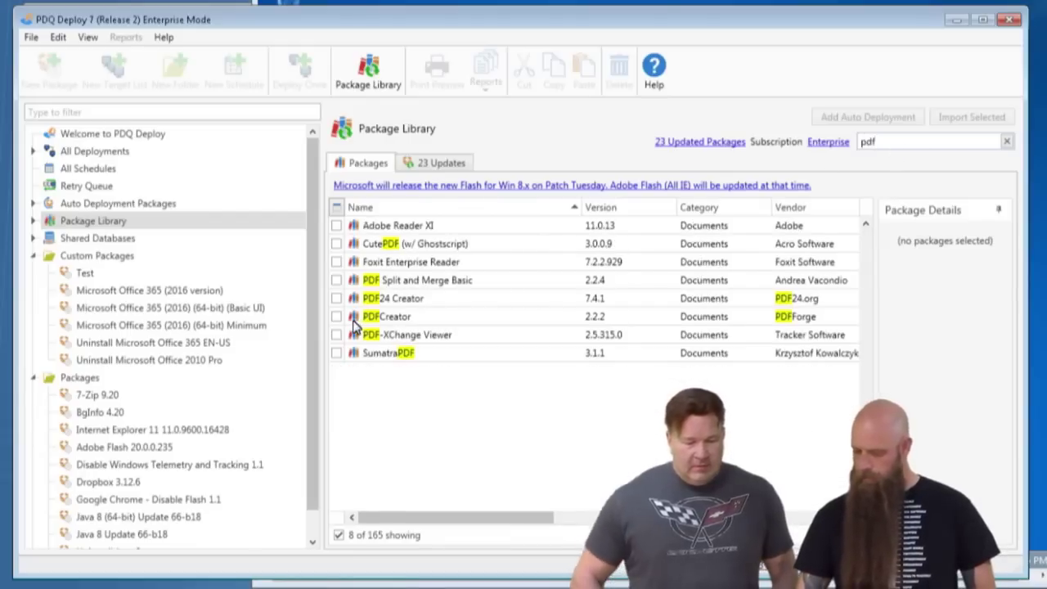
pyautogui.click(338, 317)
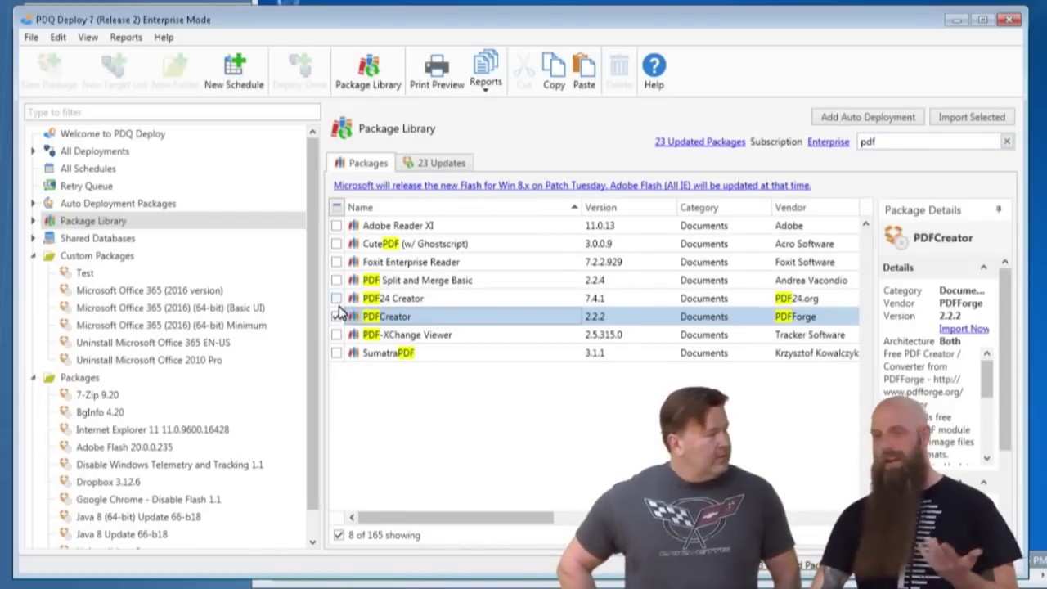
pyautogui.click(969, 120)
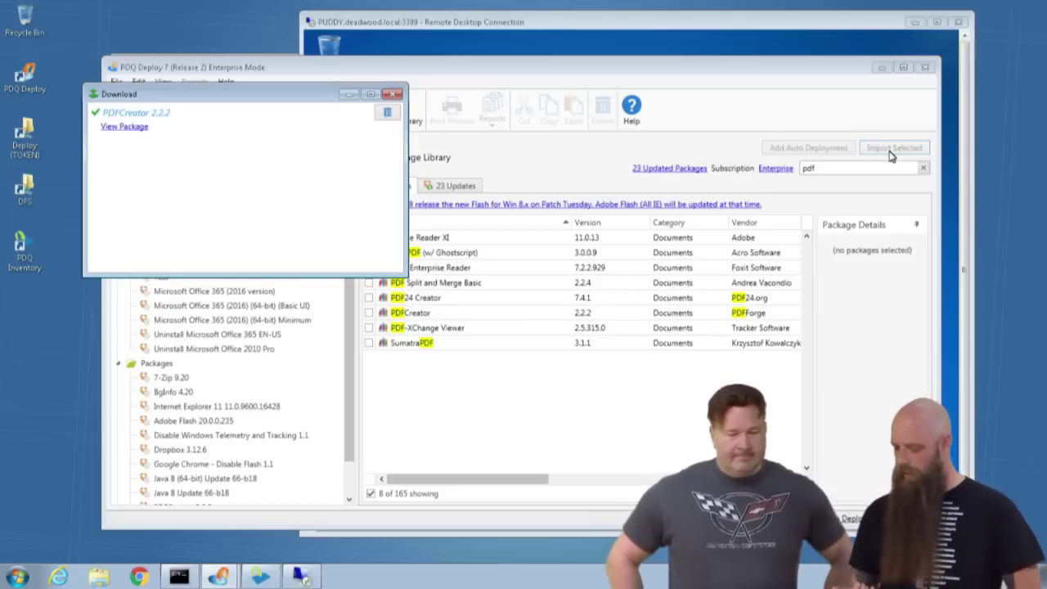
# Open PDFCreator 2.2.2 for editing and show the Install PDFCreator step's Details.
pyautogui.click(113, 127)
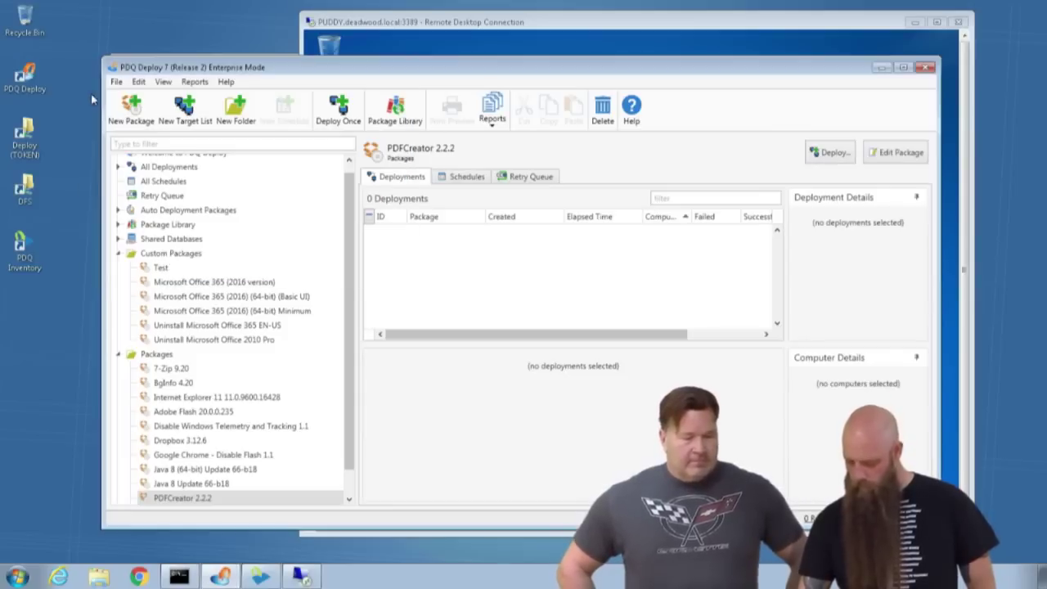
pyautogui.doubleClick(172, 499)
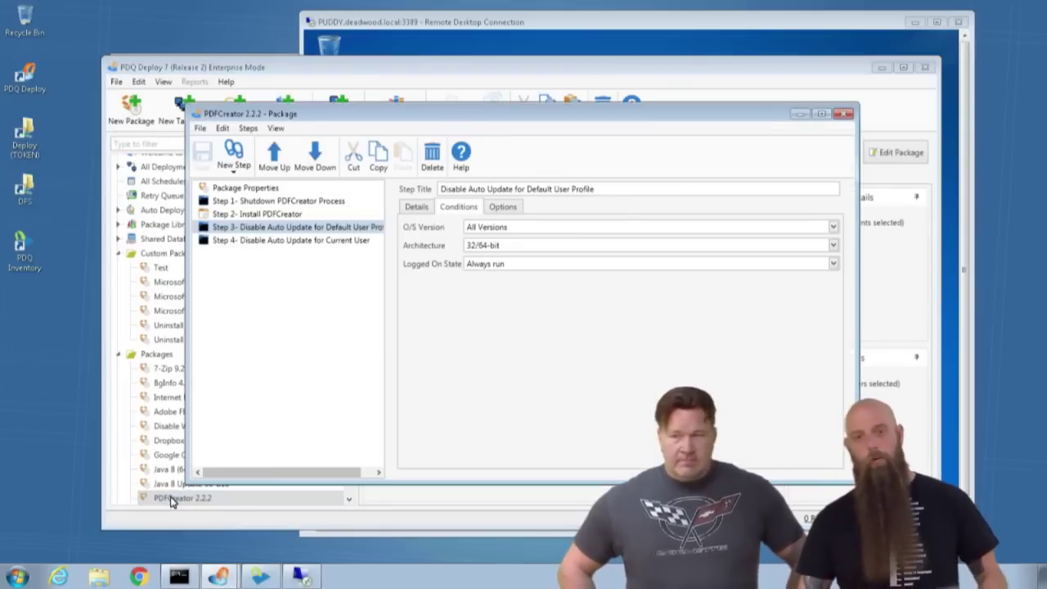
pyautogui.click(242, 215)
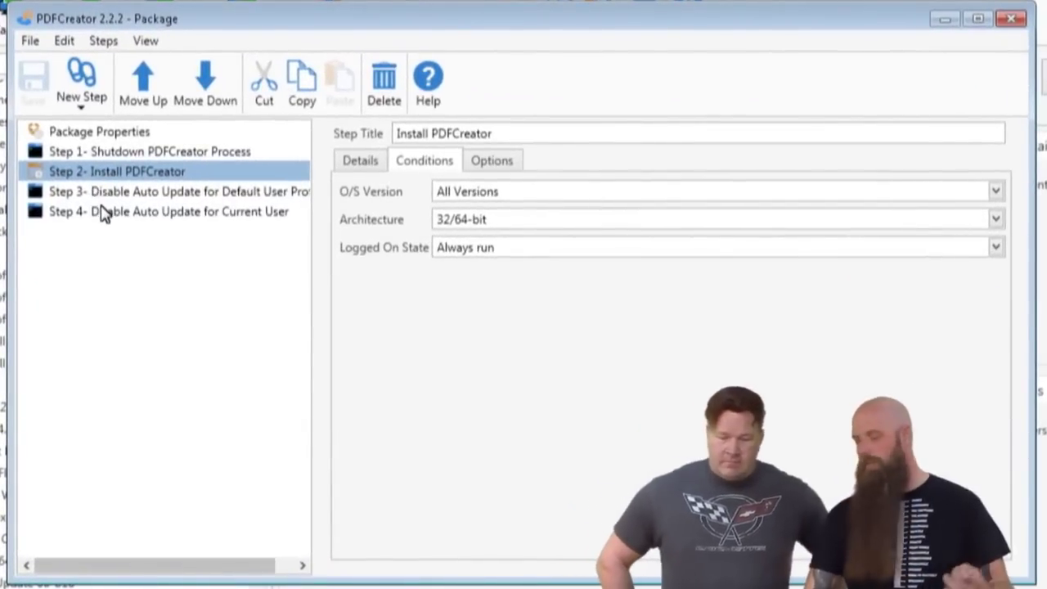
pyautogui.click(365, 160)
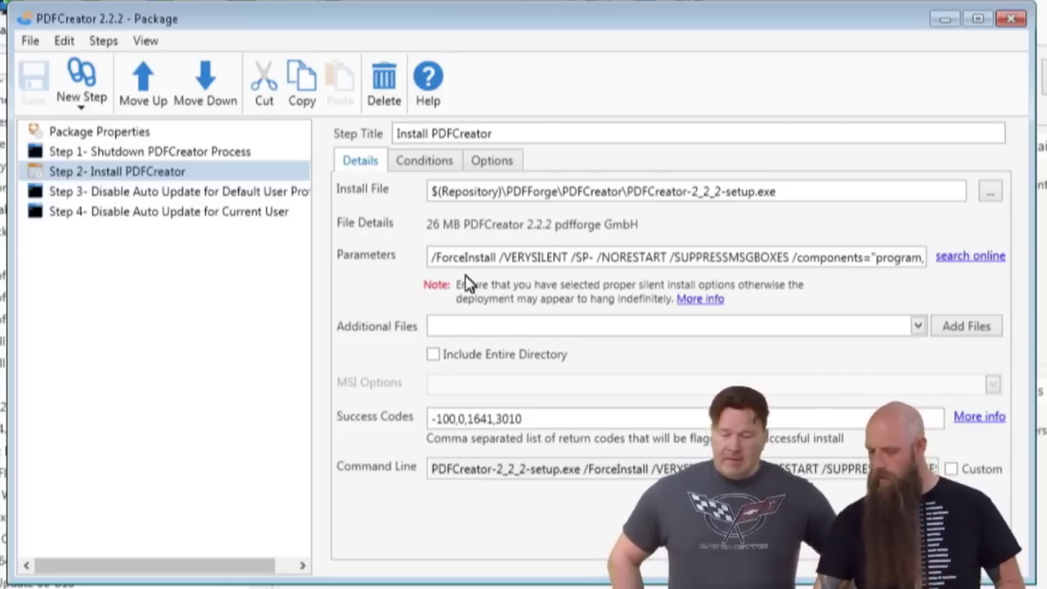
# Change the install parameter /VERYSILENT to /SILENT and save the package.
pyautogui.click(531, 259)
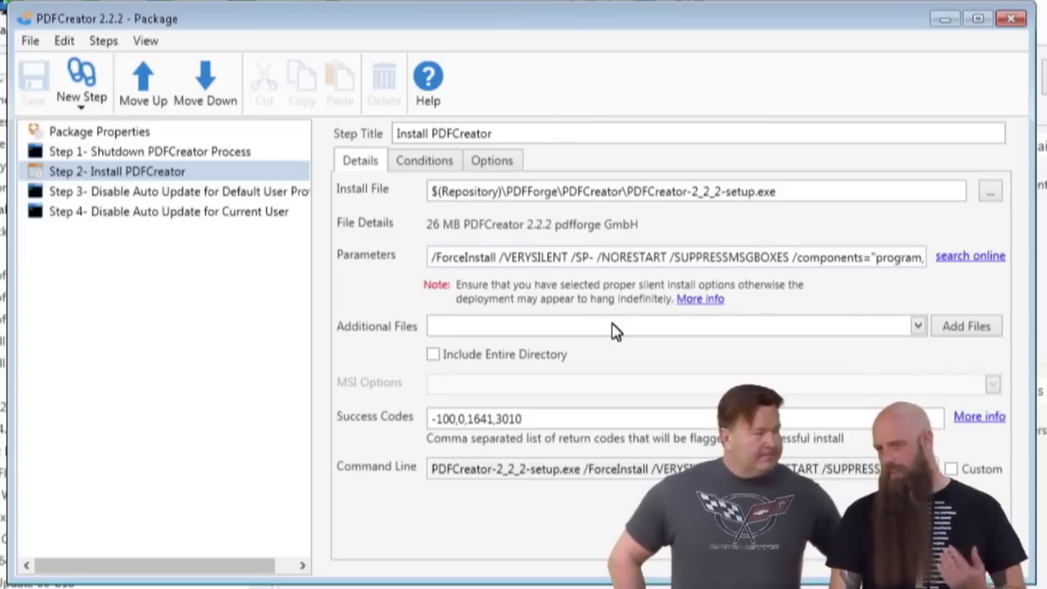
pyautogui.press('BackSpace')
pyautogui.press('BackSpace')
pyautogui.press('BackSpace')
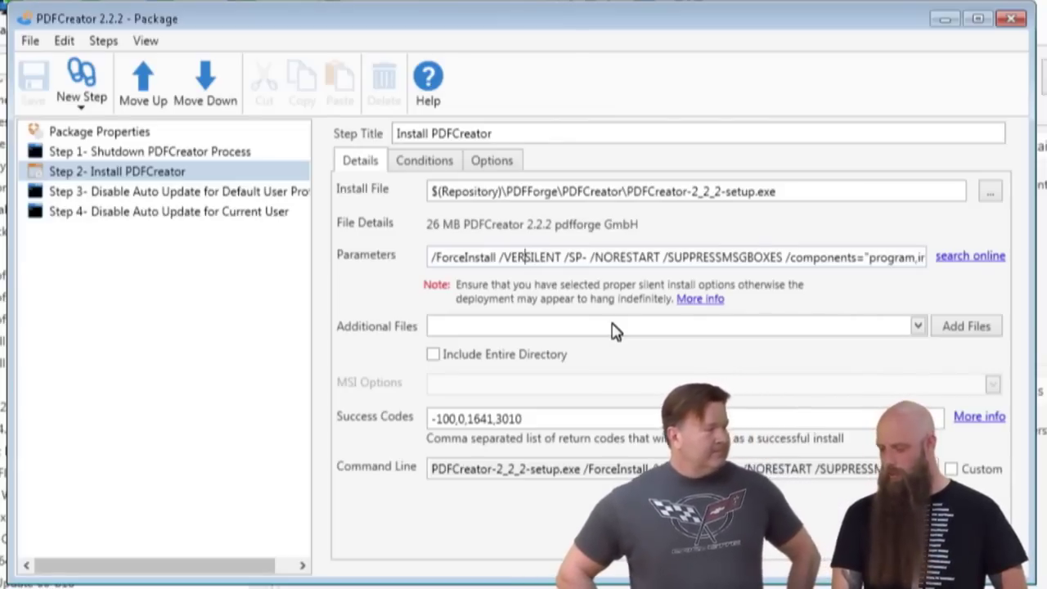
pyautogui.press('BackSpace')
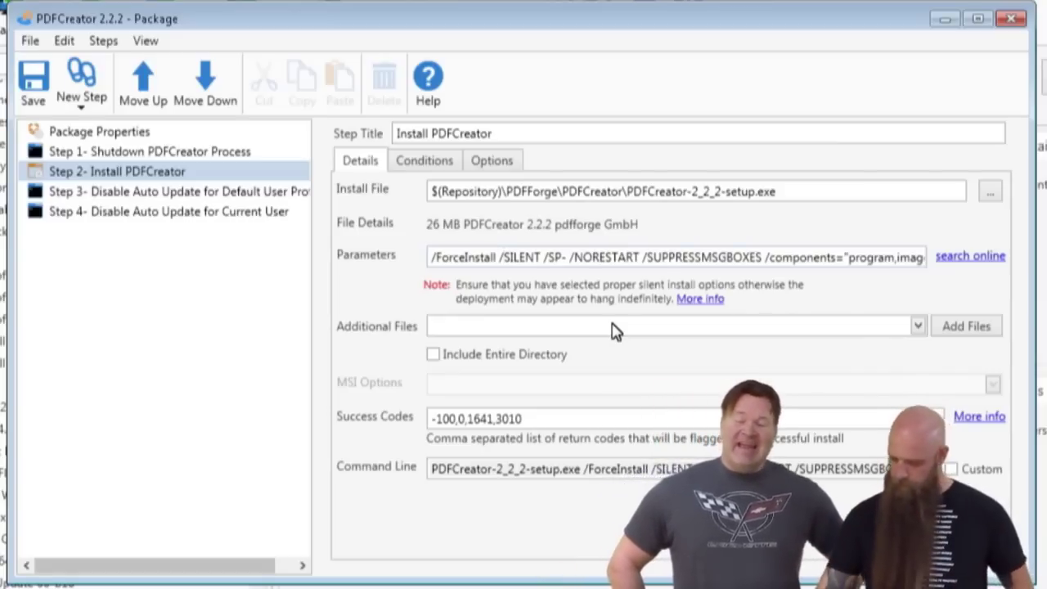
pyautogui.click(37, 82)
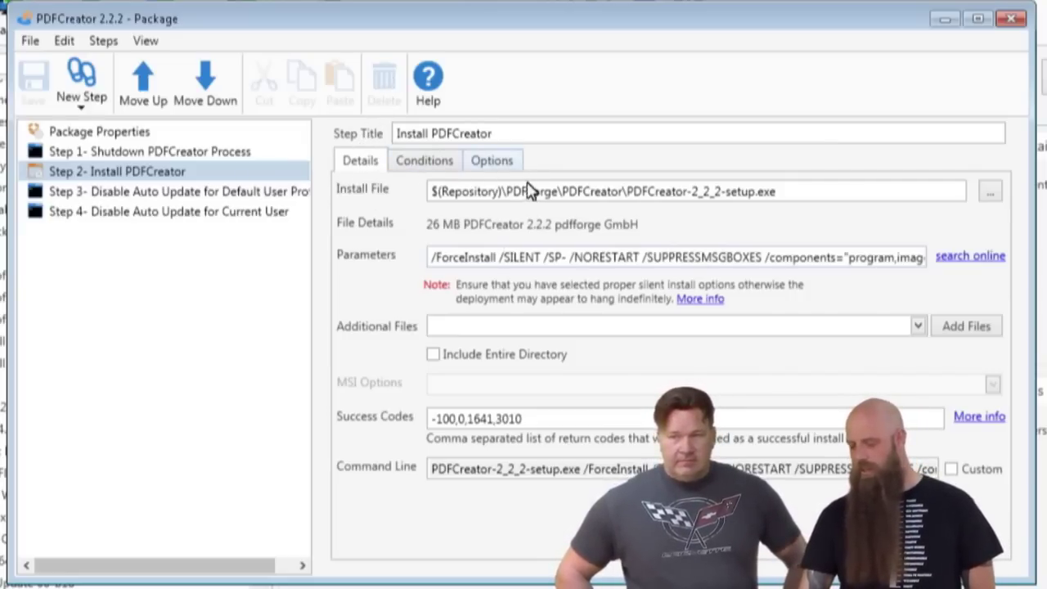
# Set the Install PDFCreator step's Run As to Deploy User (Interactive) and save.
pyautogui.click(493, 169)
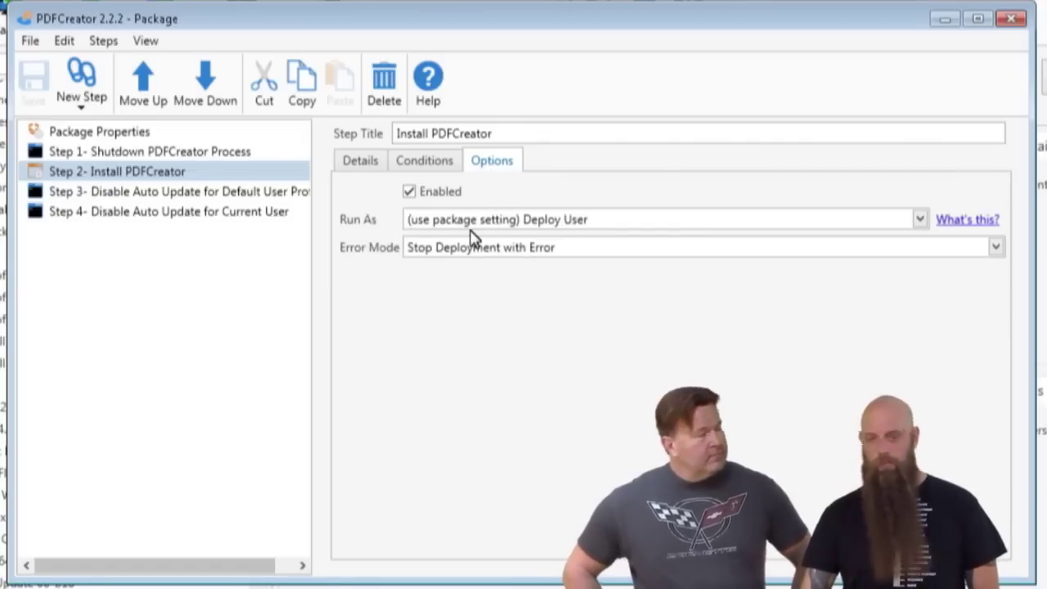
pyautogui.click(494, 226)
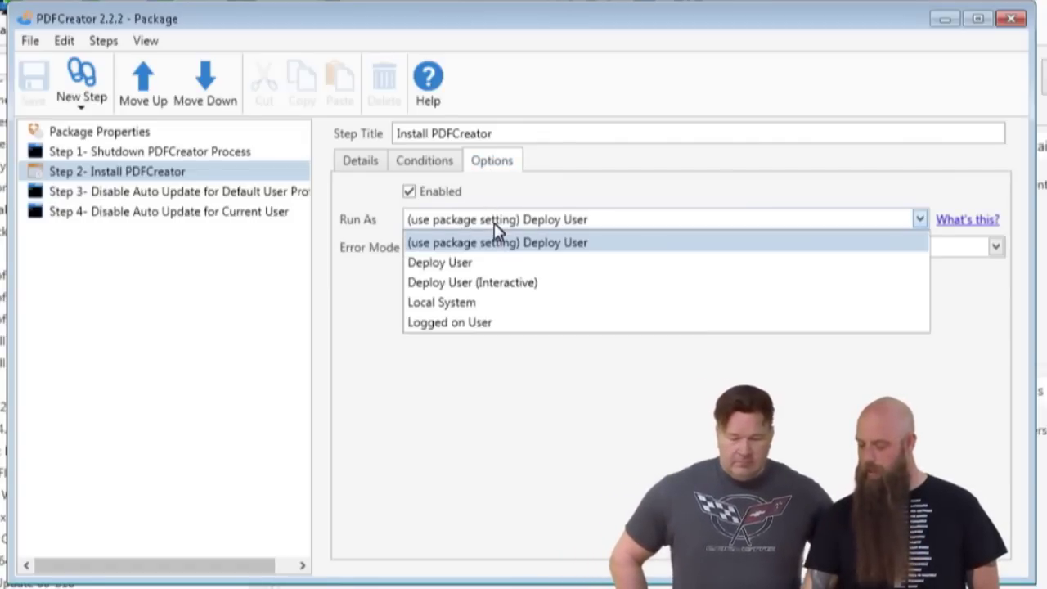
pyautogui.click(466, 283)
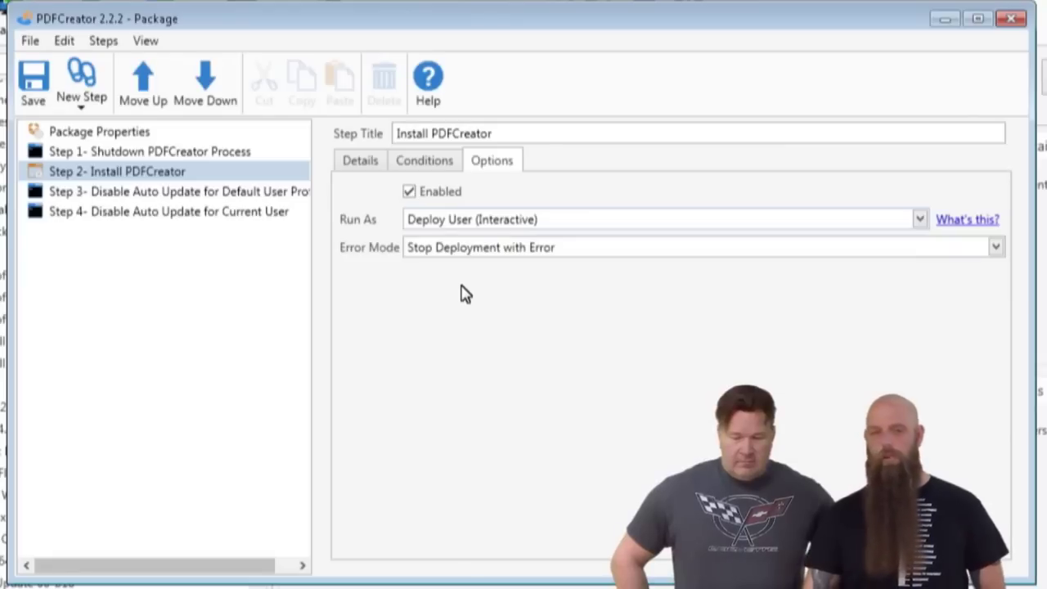
pyautogui.click(45, 96)
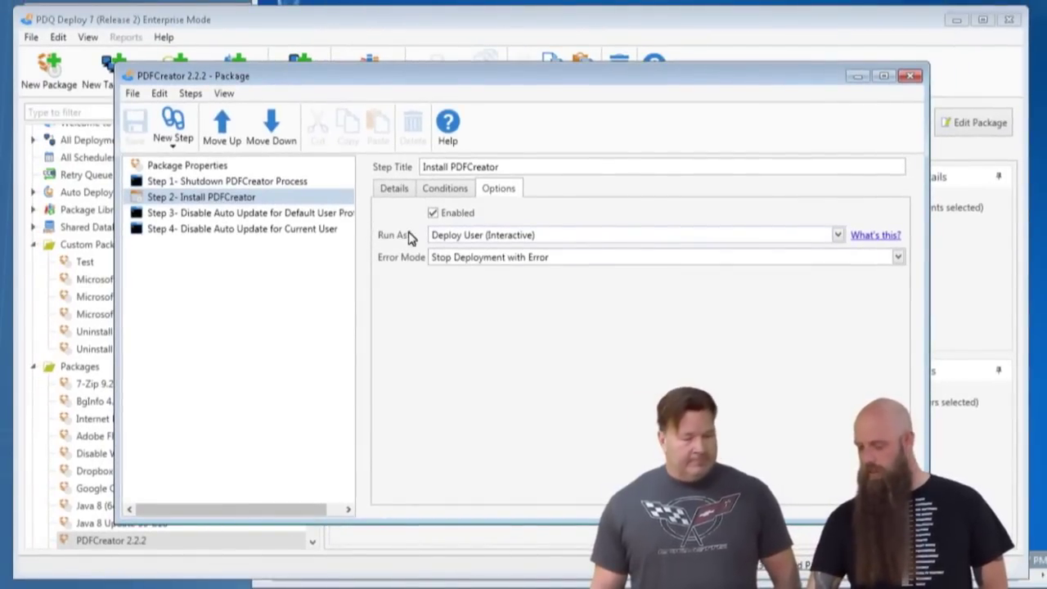
# Review the Shutdown PDFCreator Process and Install step settings, then close the package editor.
pyautogui.click(228, 185)
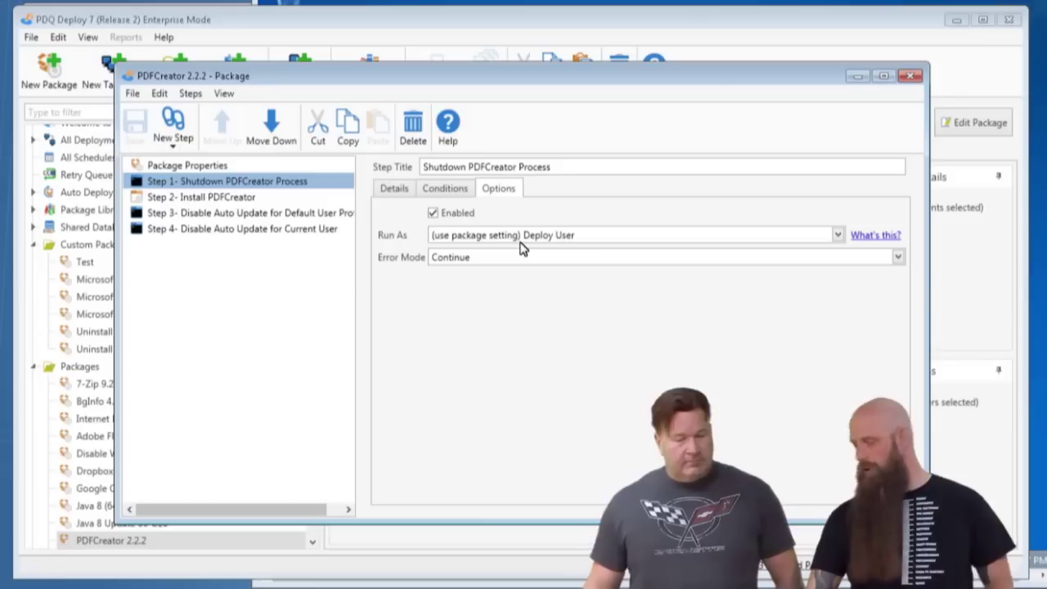
pyautogui.click(239, 199)
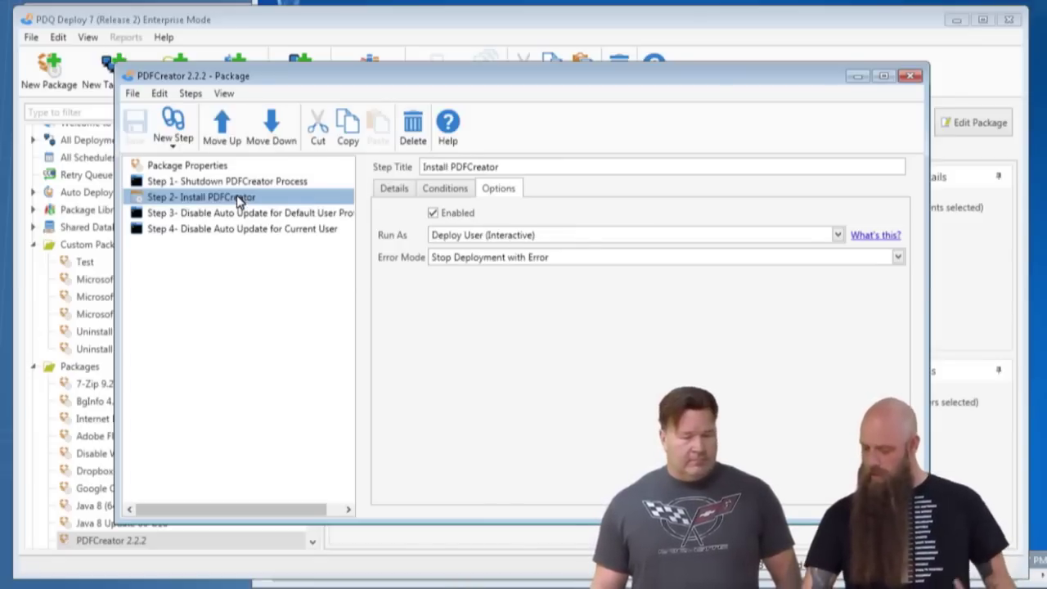
pyautogui.click(393, 188)
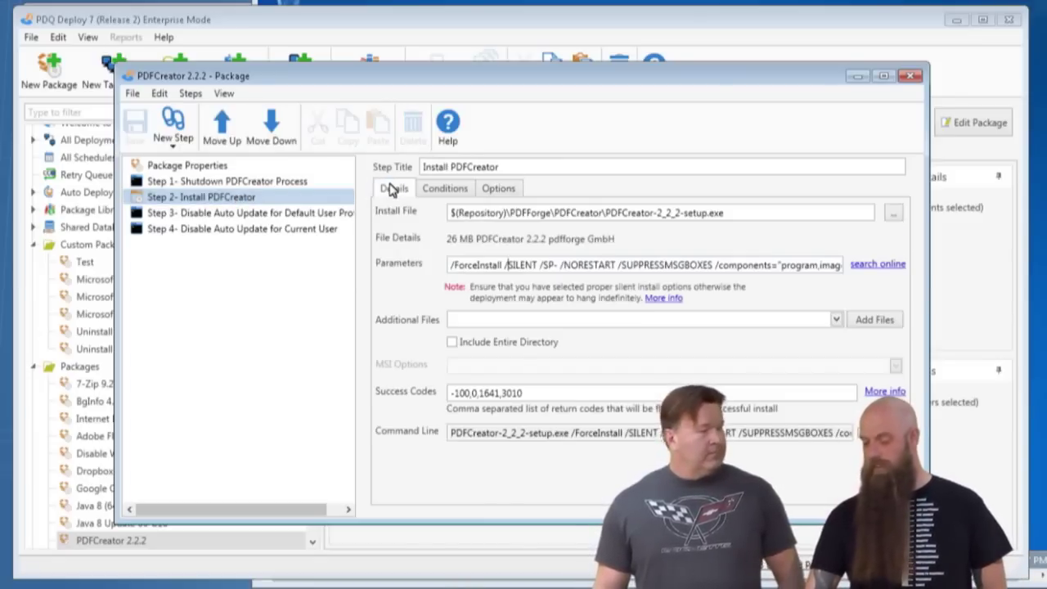
pyautogui.click(910, 76)
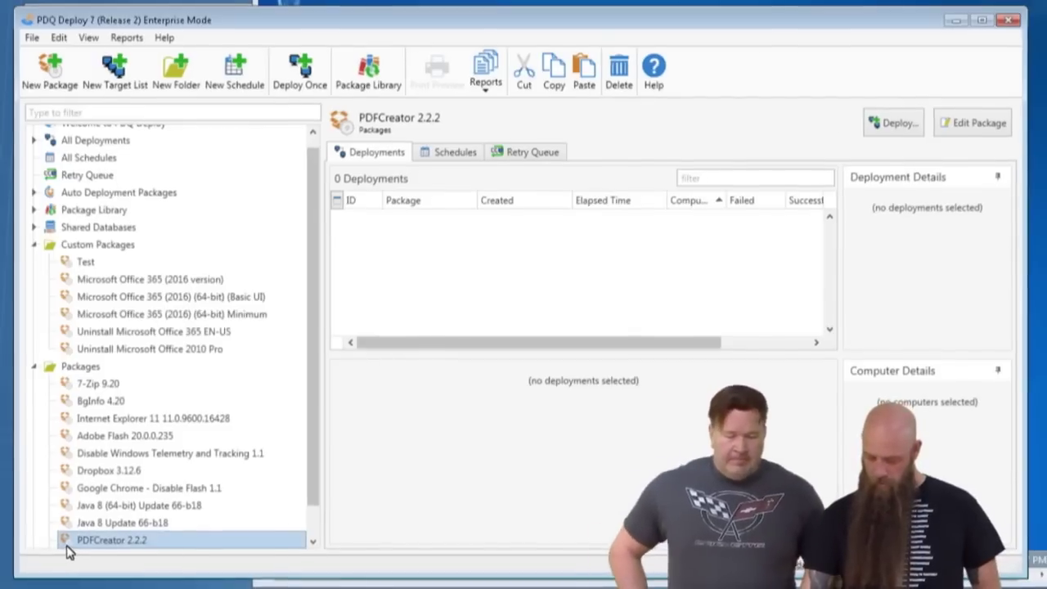
# Deploy PDFCreator 2.2.2 once to the computer puddy.
pyautogui.hotkey('ctrl', 'd')
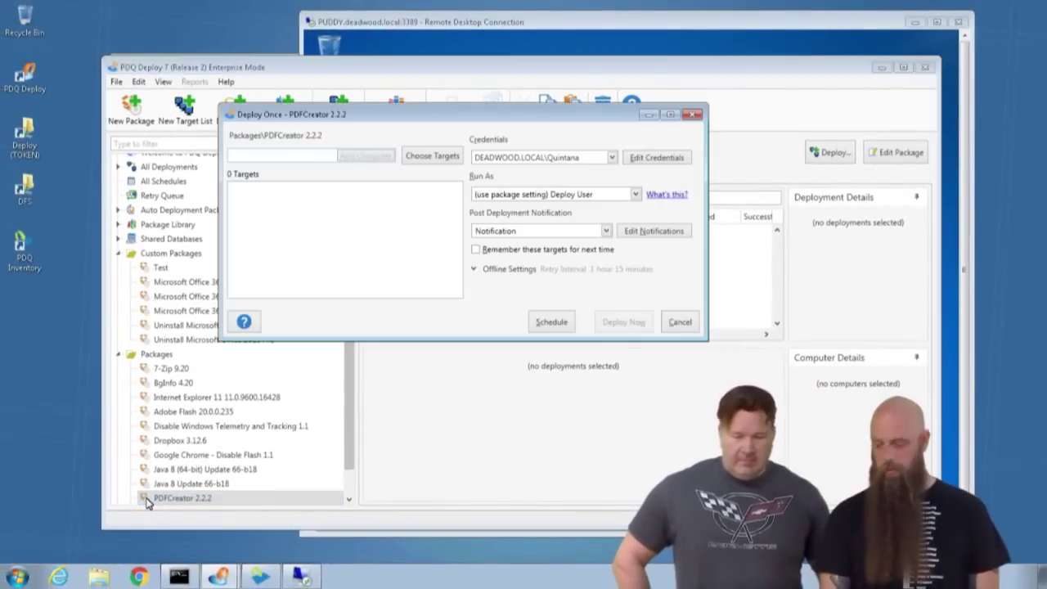
pyautogui.write('ppud')
pyautogui.press('BackSpace')
pyautogui.press('BackSpace')
pyautogui.press('BackSpace')
pyautogui.press('BackSpace')
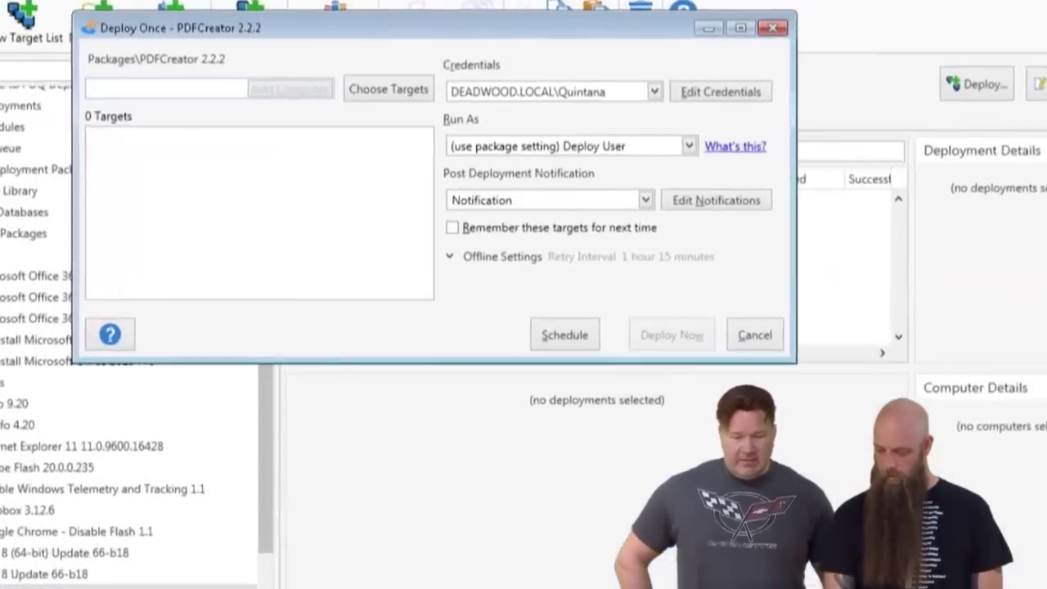
pyautogui.write('puddy')
pyautogui.press('Return')
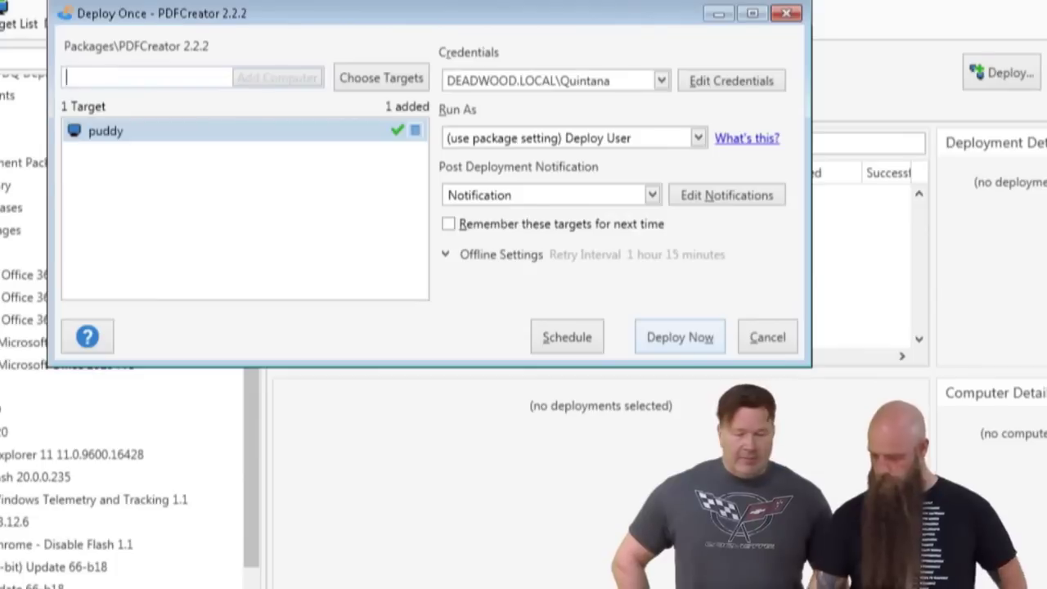
pyautogui.click(695, 347)
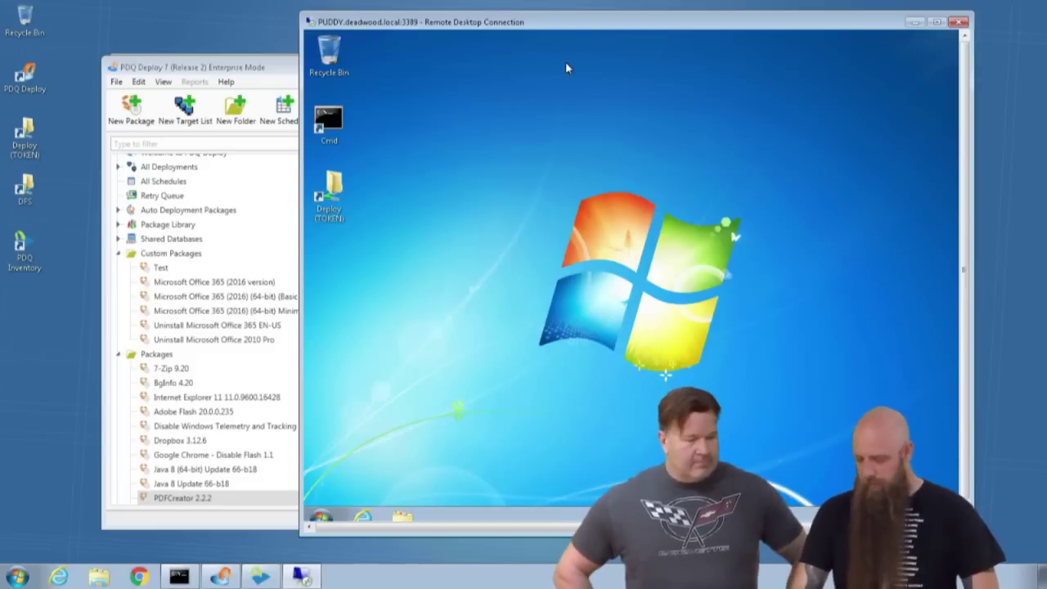
# Open Dropbox 3.12.6 for editing and show its Install Dropbox step (/S, success codes 0,1641,3010).
pyautogui.click(211, 67)
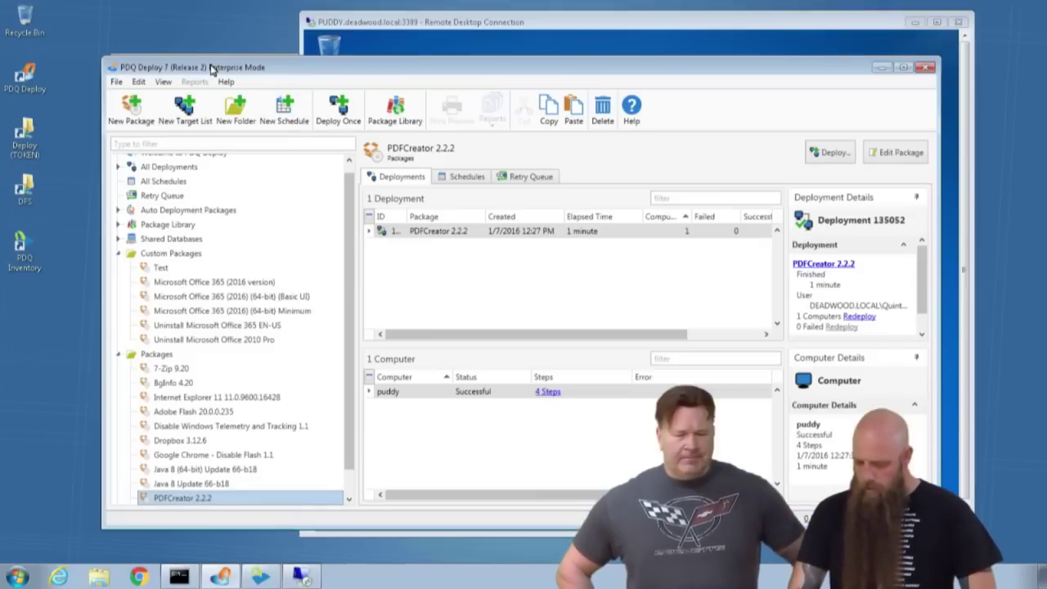
pyautogui.scroll(-1, 196, 406)
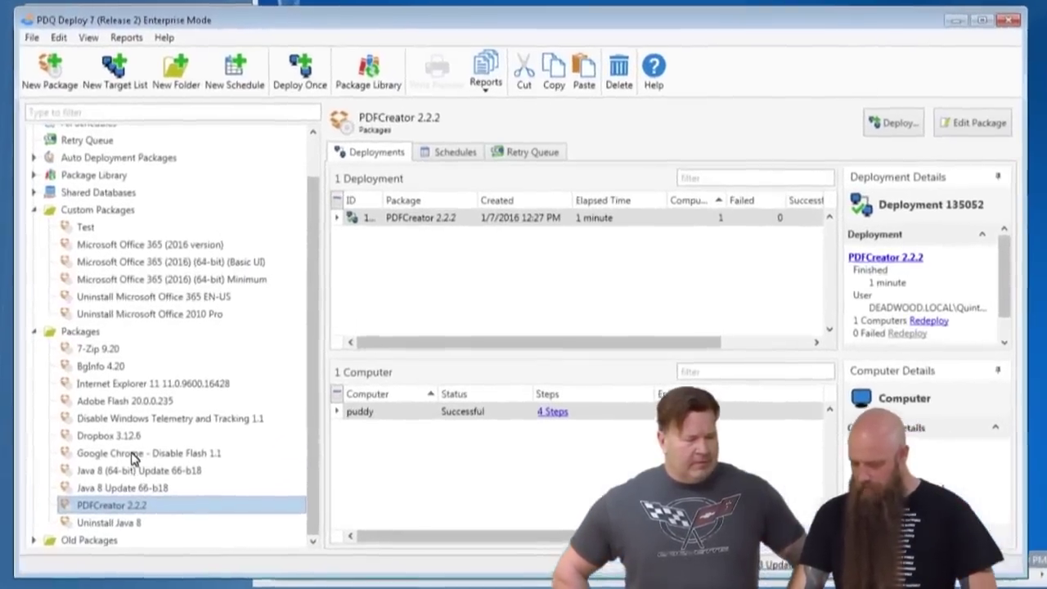
pyautogui.click(198, 414)
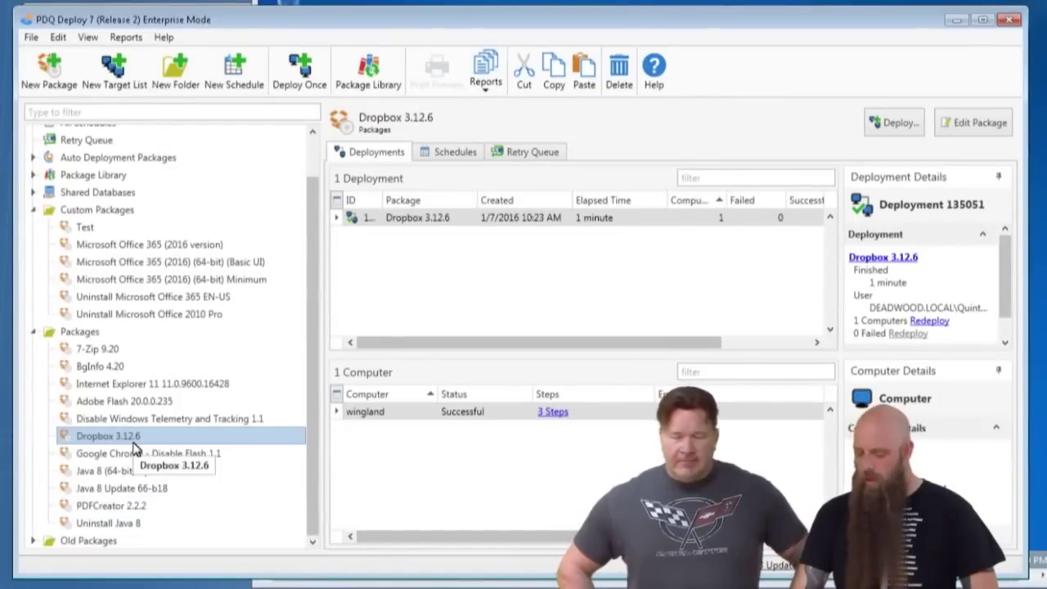
pyautogui.doubleClick(133, 443)
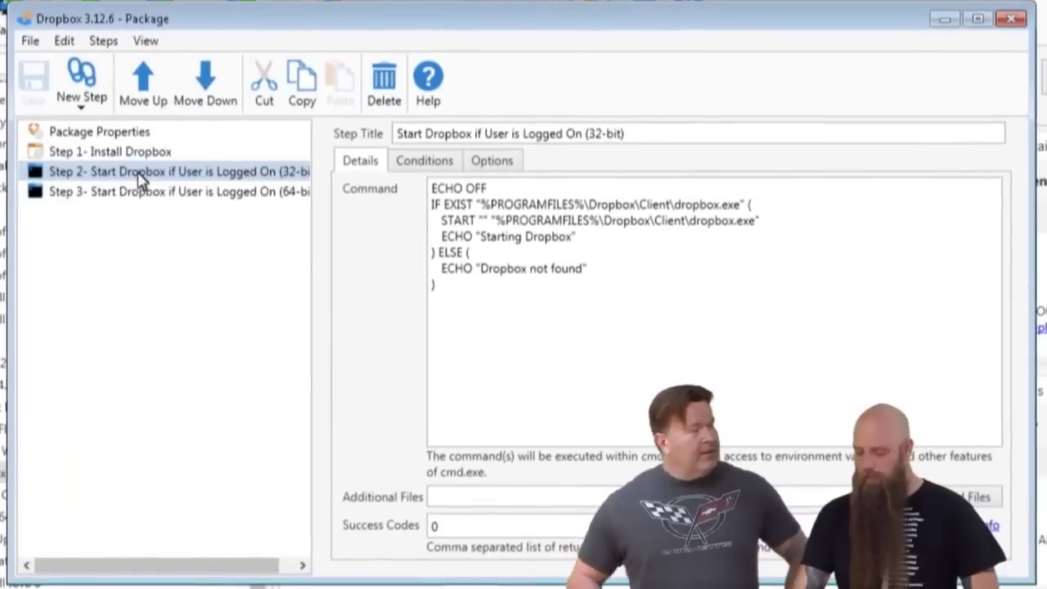
pyautogui.click(215, 184)
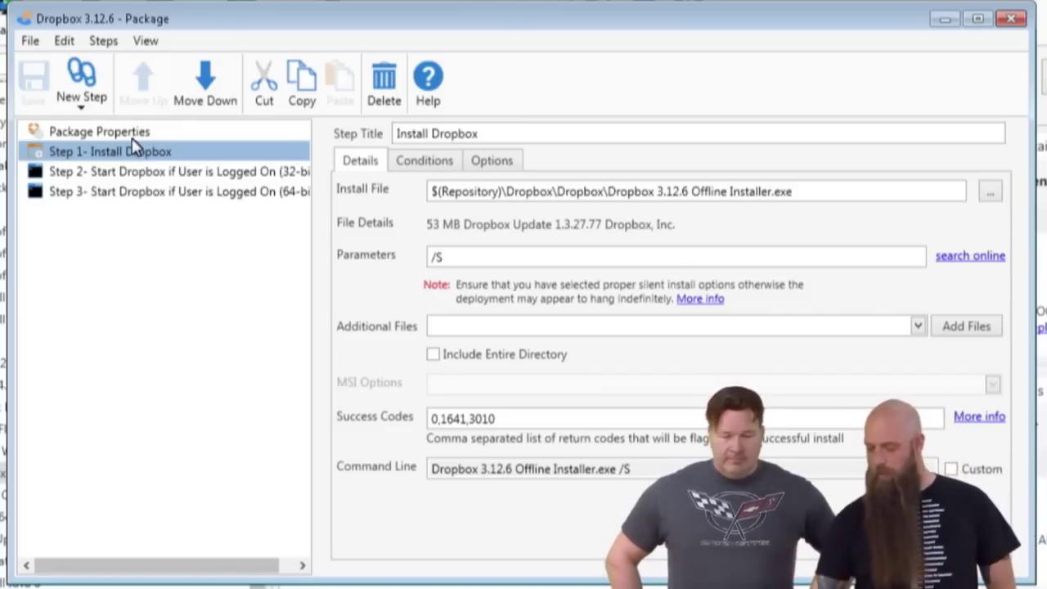
# Review Step 1's options, then Step 3's script, Run As (Logged on User) and its conditions.
pyautogui.click(490, 161)
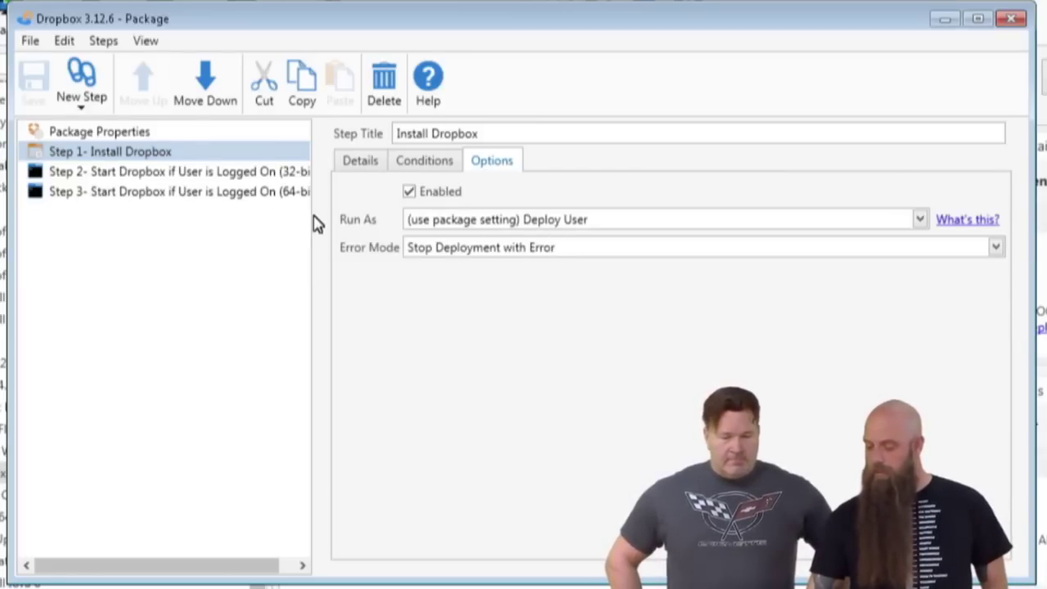
pyautogui.moveTo(312, 218); pyautogui.dragTo(342, 218)
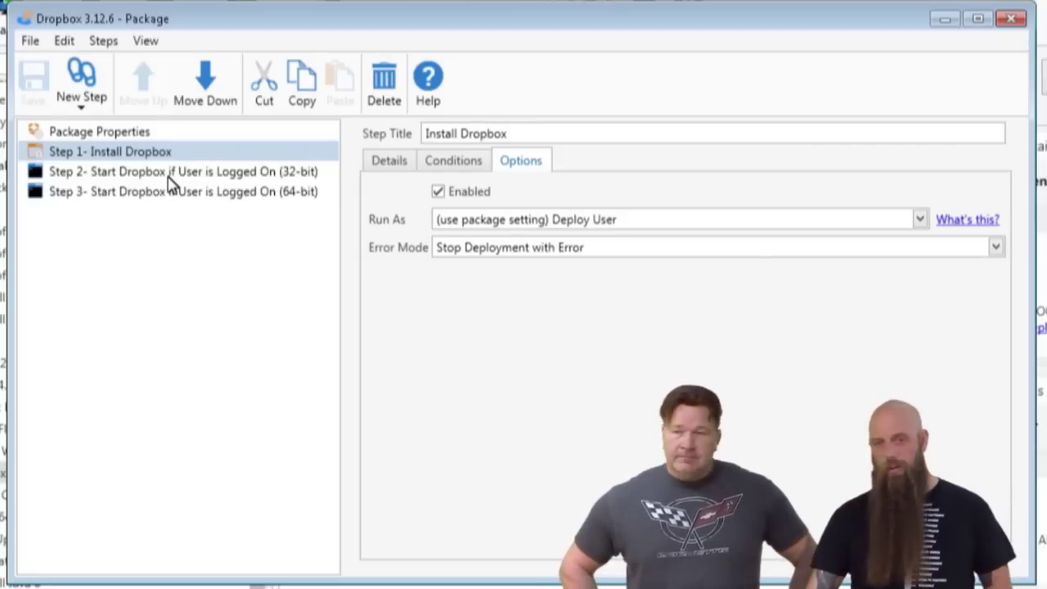
pyautogui.click(193, 194)
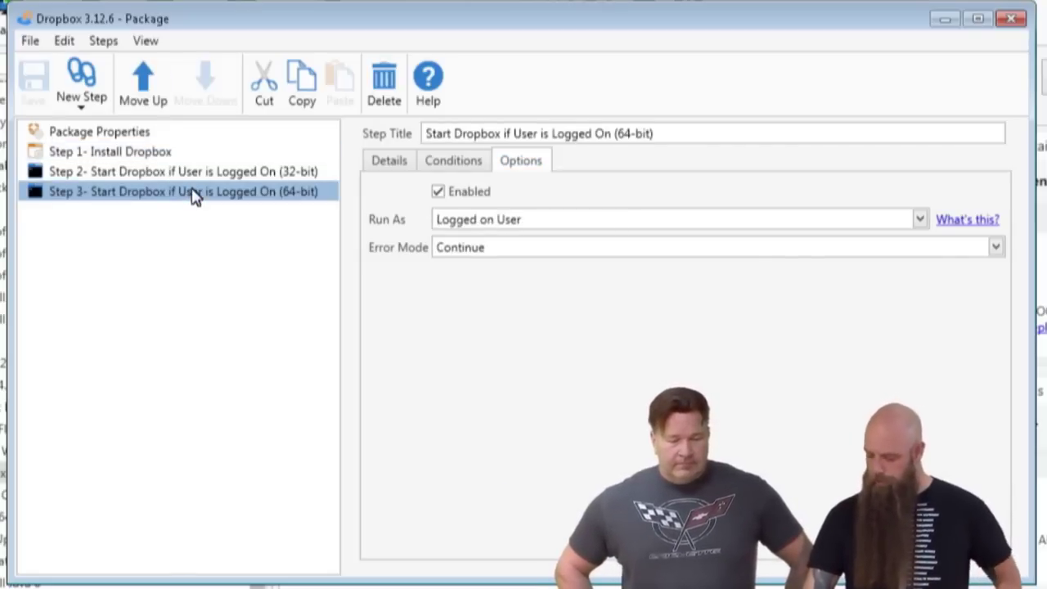
pyautogui.click(391, 163)
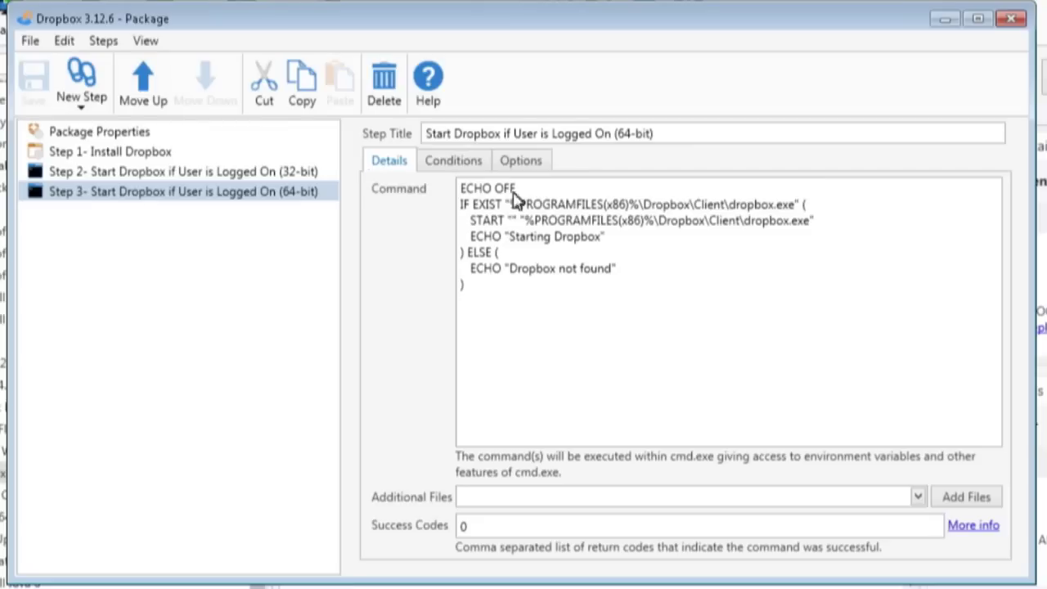
pyautogui.click(518, 164)
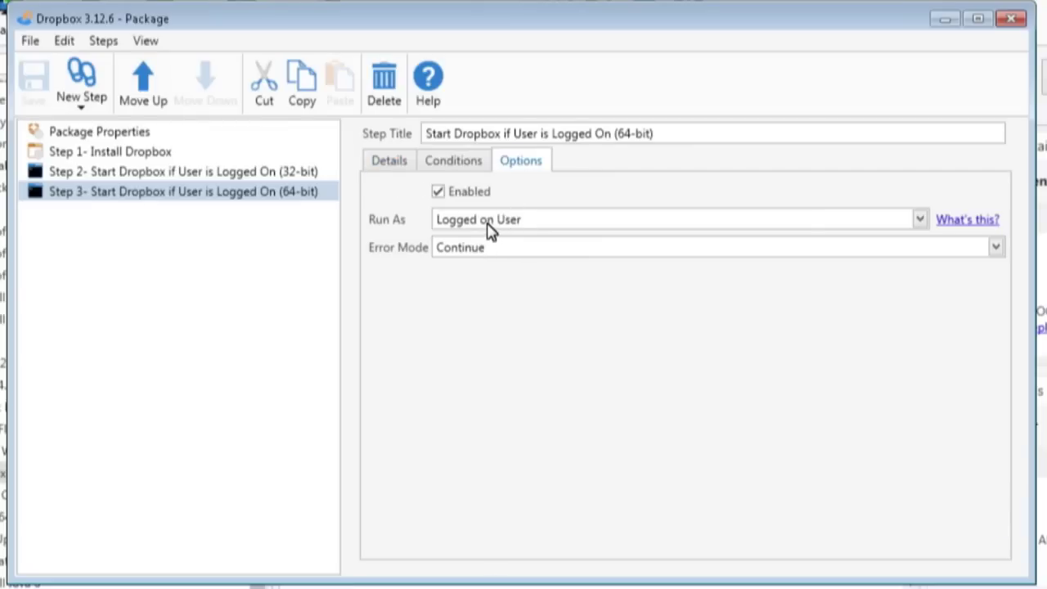
pyautogui.click(488, 224)
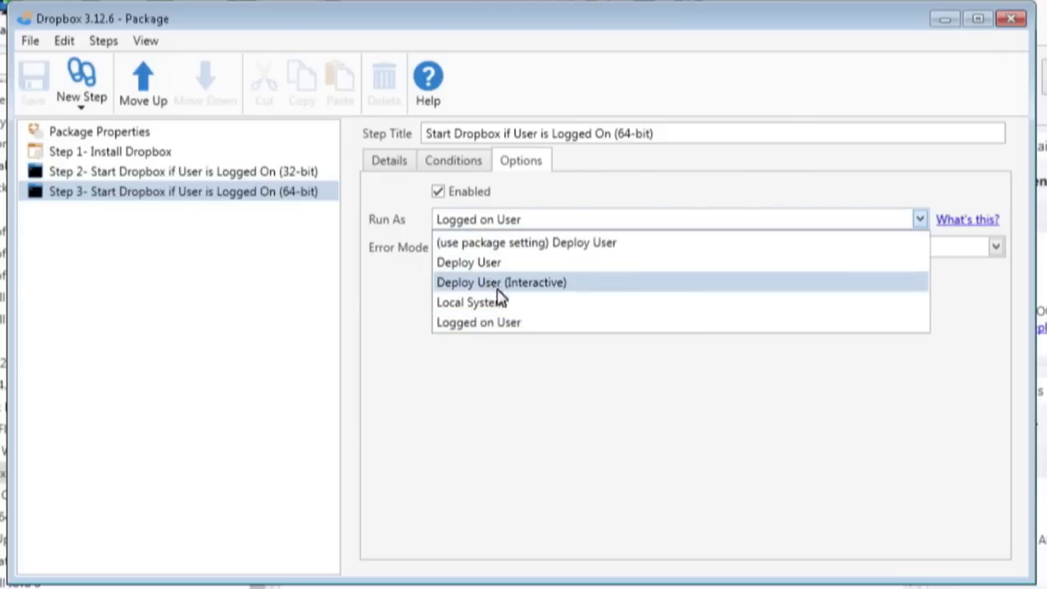
pyautogui.click(493, 389)
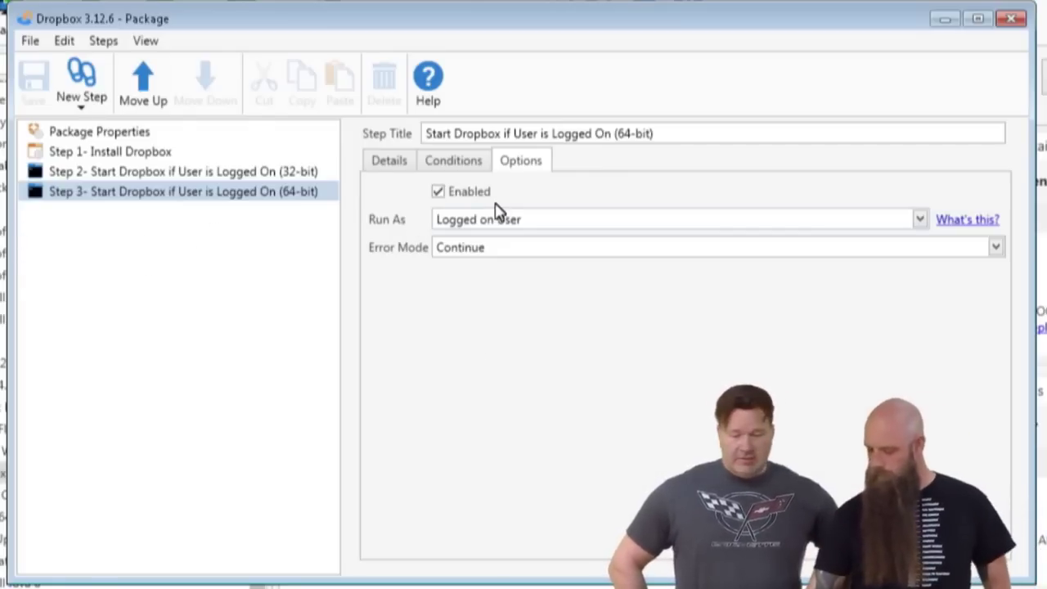
pyautogui.click(459, 167)
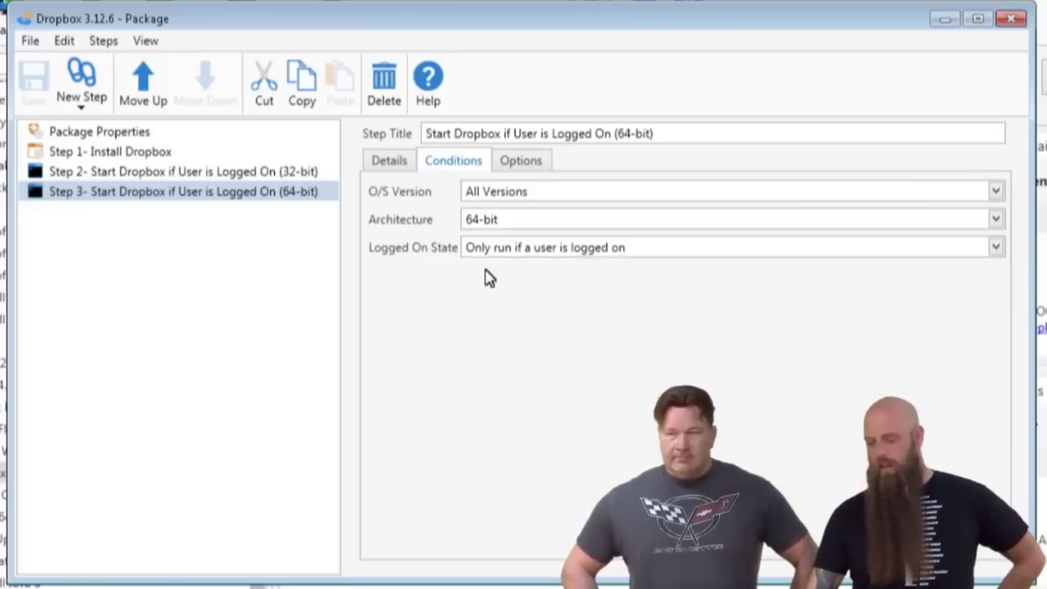
# Keep Step 3's Logged On State as 'Only run if a user is logged on' and review its options.
pyautogui.click(522, 254)
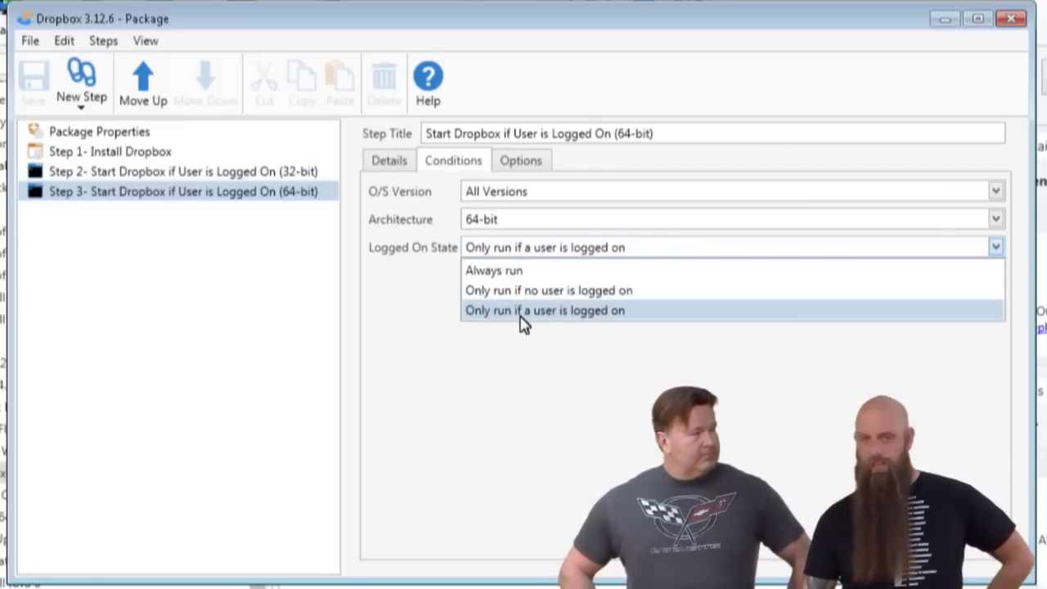
pyautogui.click(530, 360)
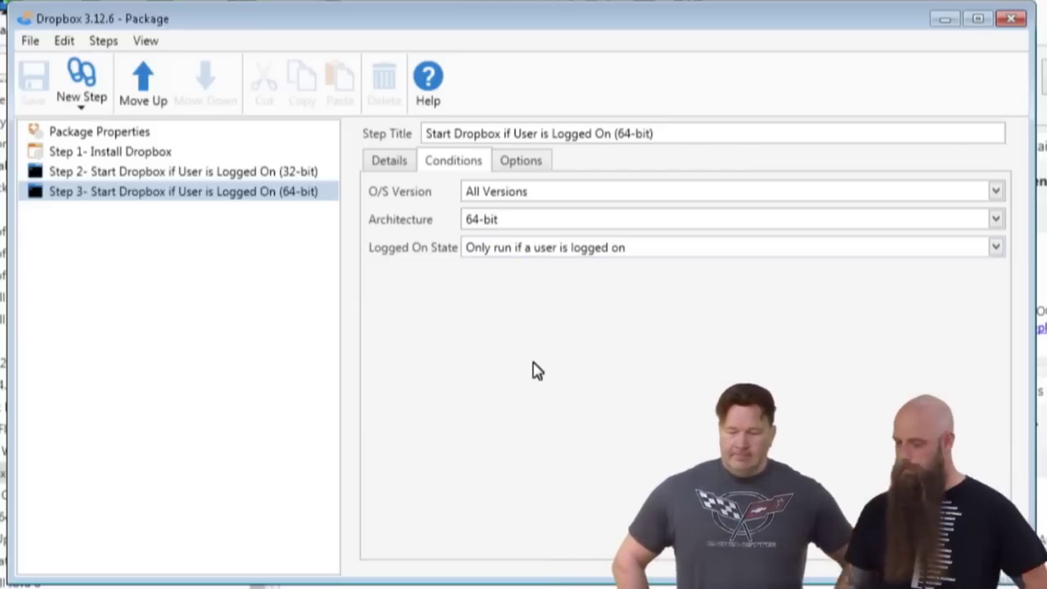
pyautogui.click(521, 162)
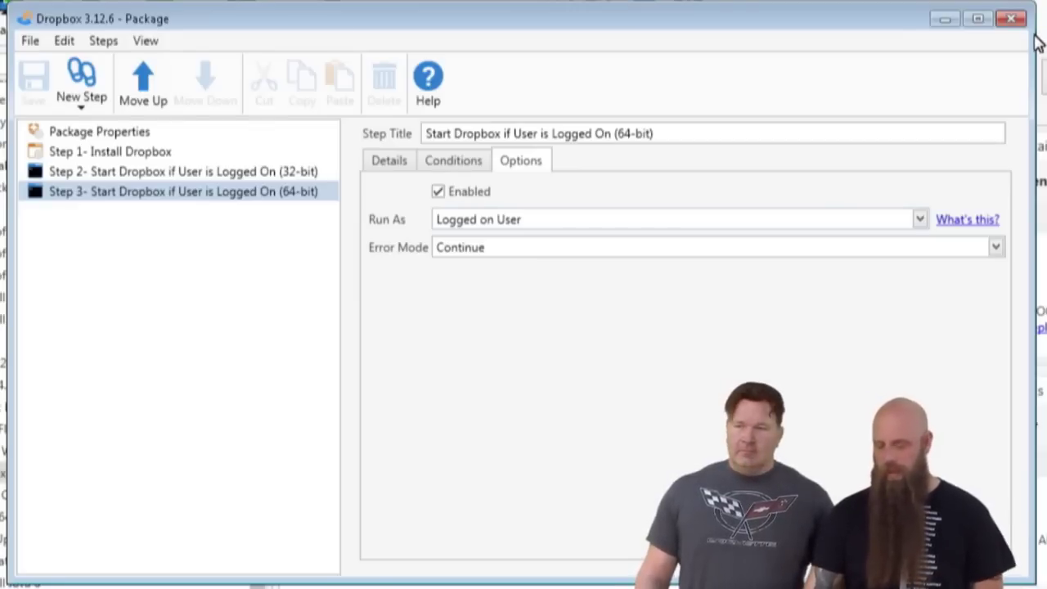
# Close the package editor and set up a one-time Dropbox 3.12.6 deployment targeting puddy.
pyautogui.click(1011, 18)
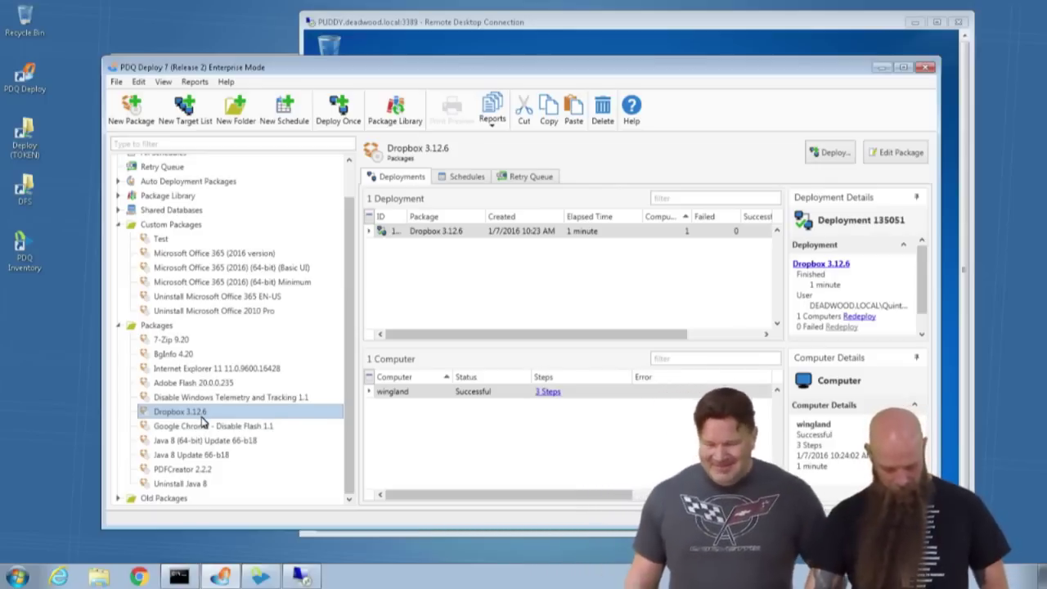
pyautogui.hotkey('ctrl', 'd')
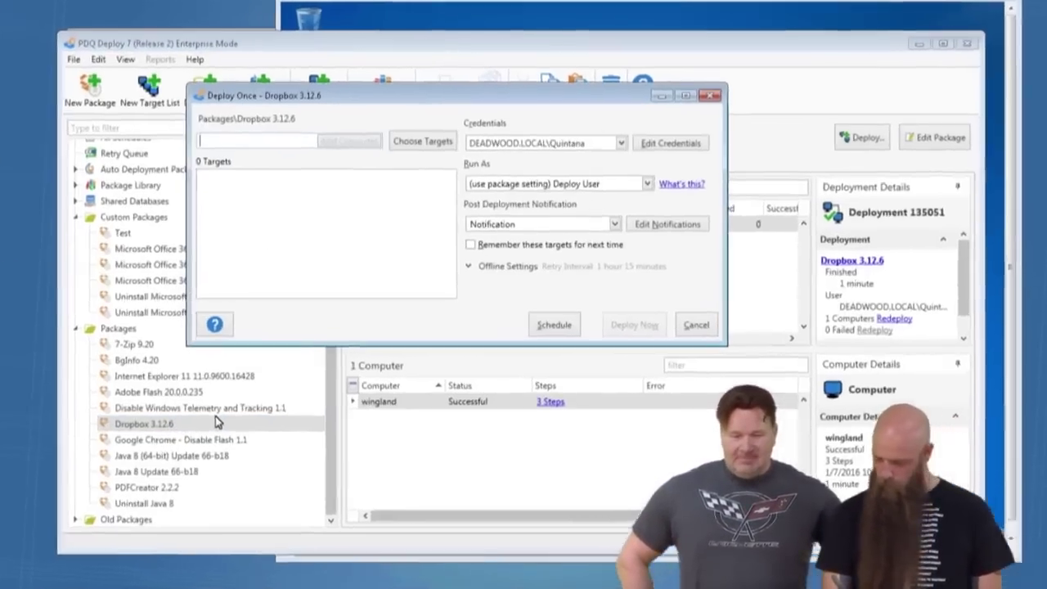
pyautogui.write('winglan')
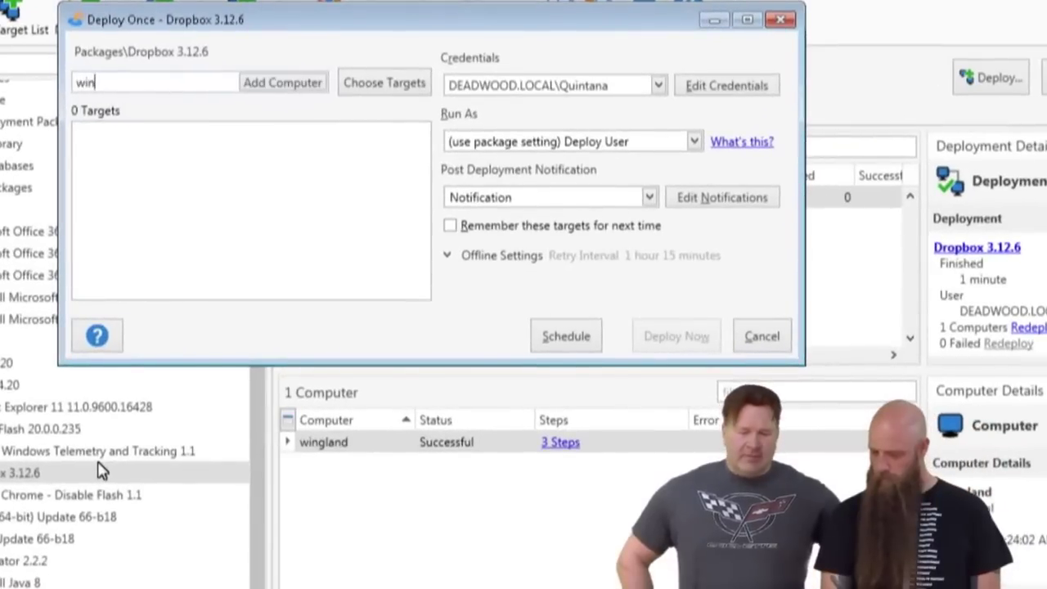
pyautogui.press('BackSpace')
pyautogui.press('BackSpace')
pyautogui.press('BackSpace')
pyautogui.press('BackSpace')
pyautogui.press('BackSpace')
pyautogui.press('BackSpace')
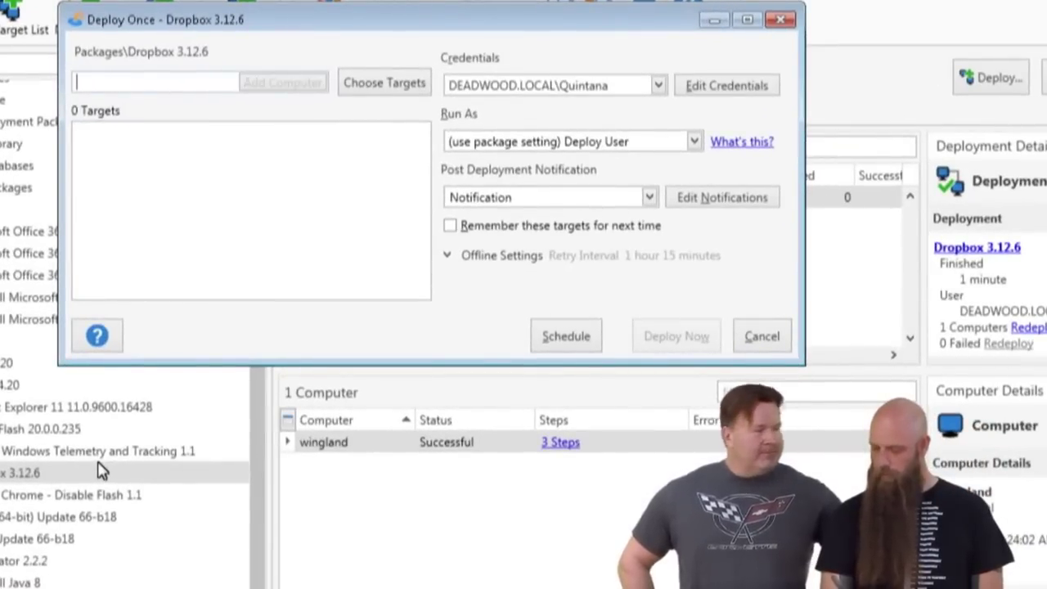
pyautogui.write('puddy')
pyautogui.press('Return')
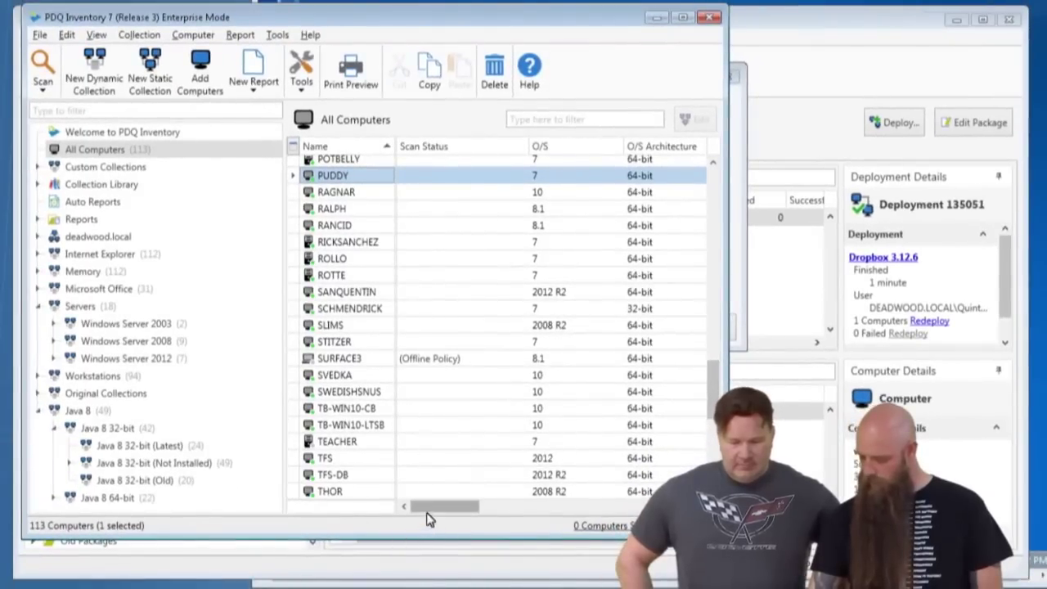
# In PDQ Inventory, view RALPH's Computer details page, then close its window.
pyautogui.moveTo(427, 514); pyautogui.dragTo(274, 494)
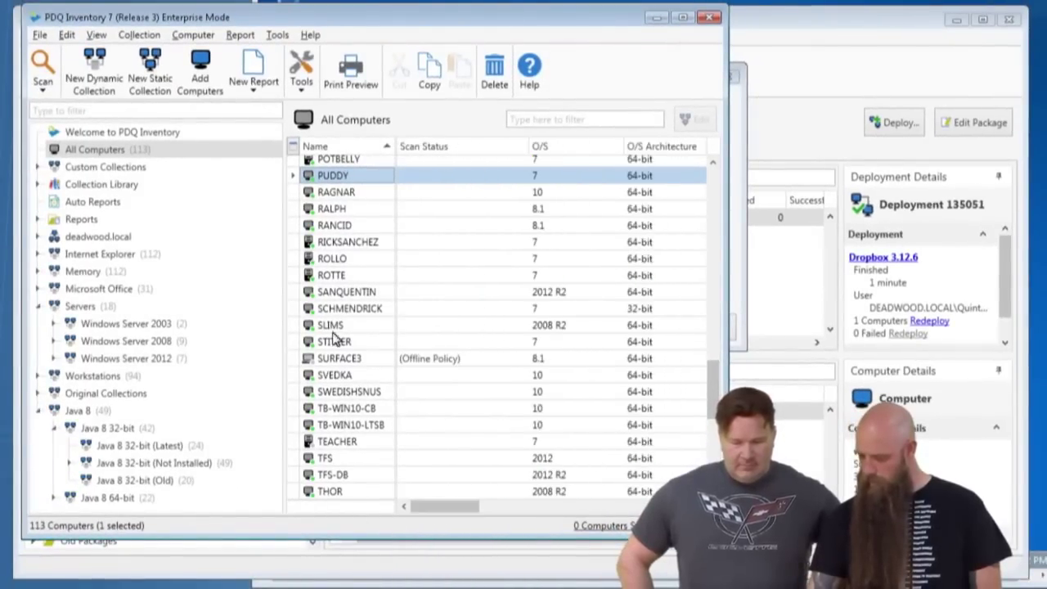
pyautogui.doubleClick(320, 208)
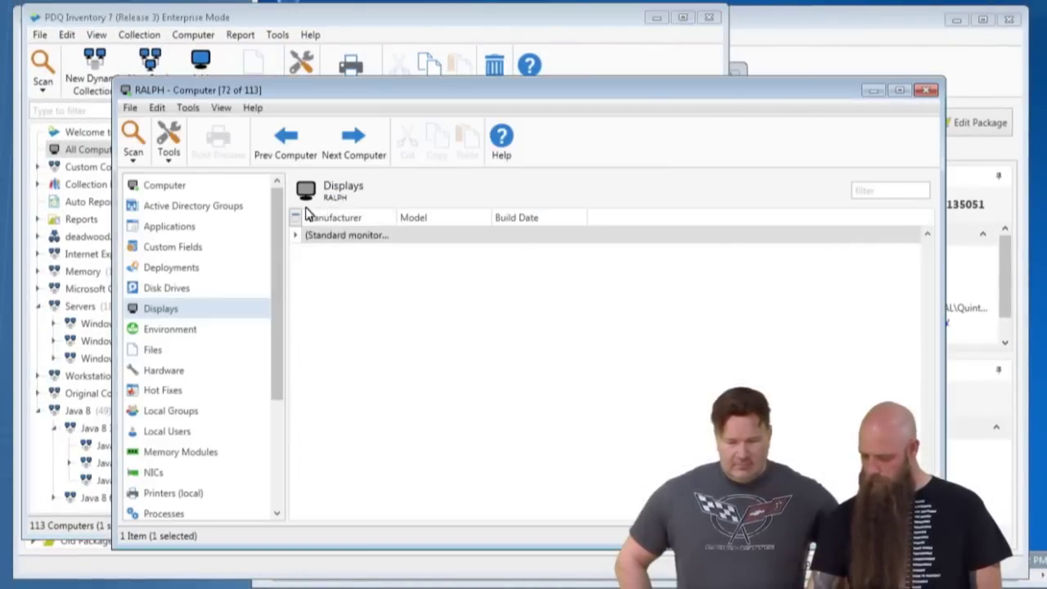
pyautogui.click(146, 192)
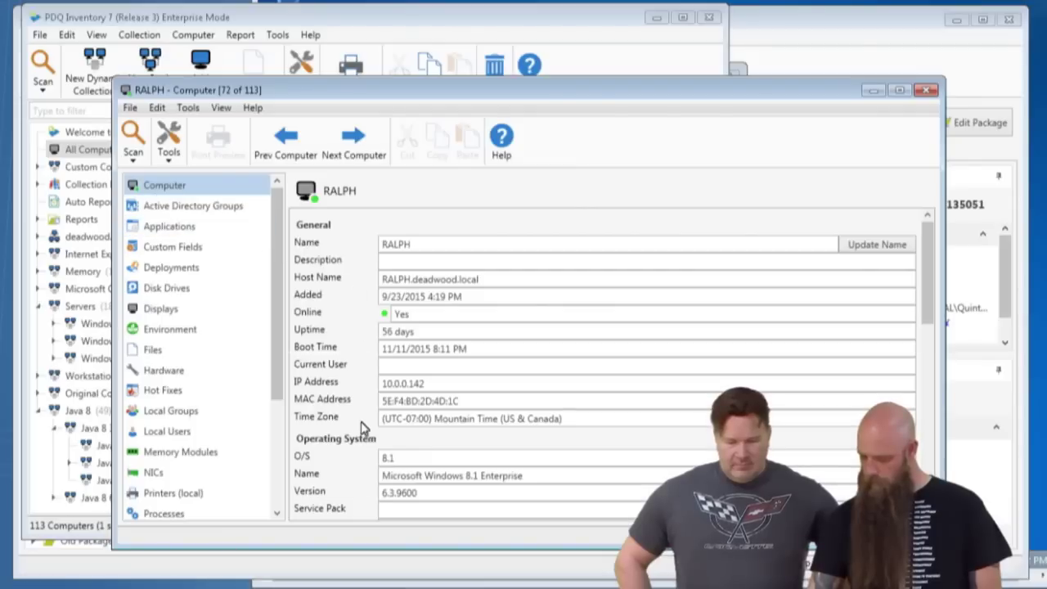
pyautogui.click(926, 90)
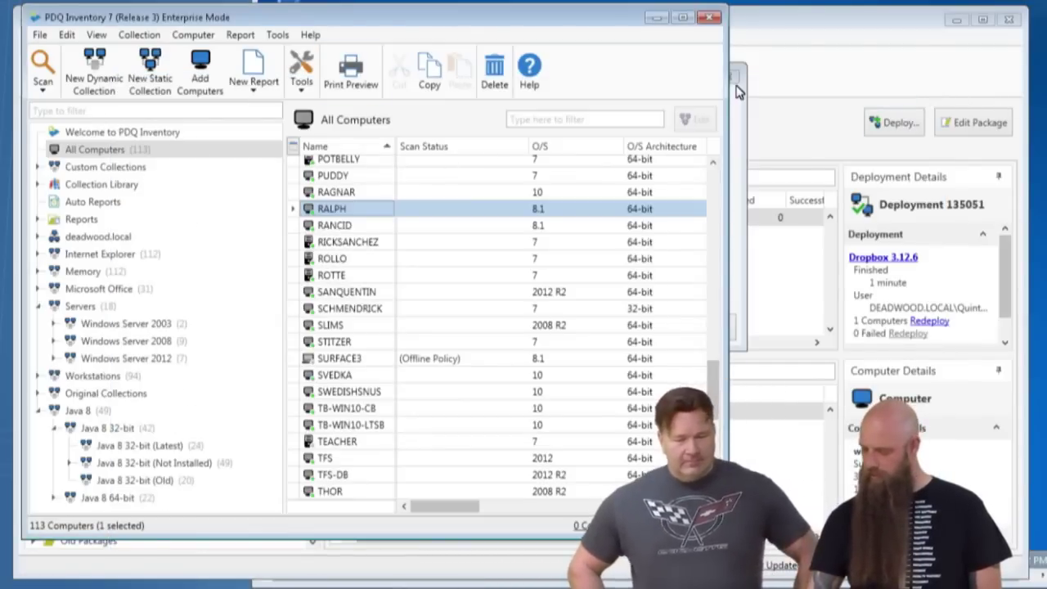
# Add ralph as a second target and deploy Dropbox 3.12.6 to puddy and ralph.
pyautogui.click(739, 93)
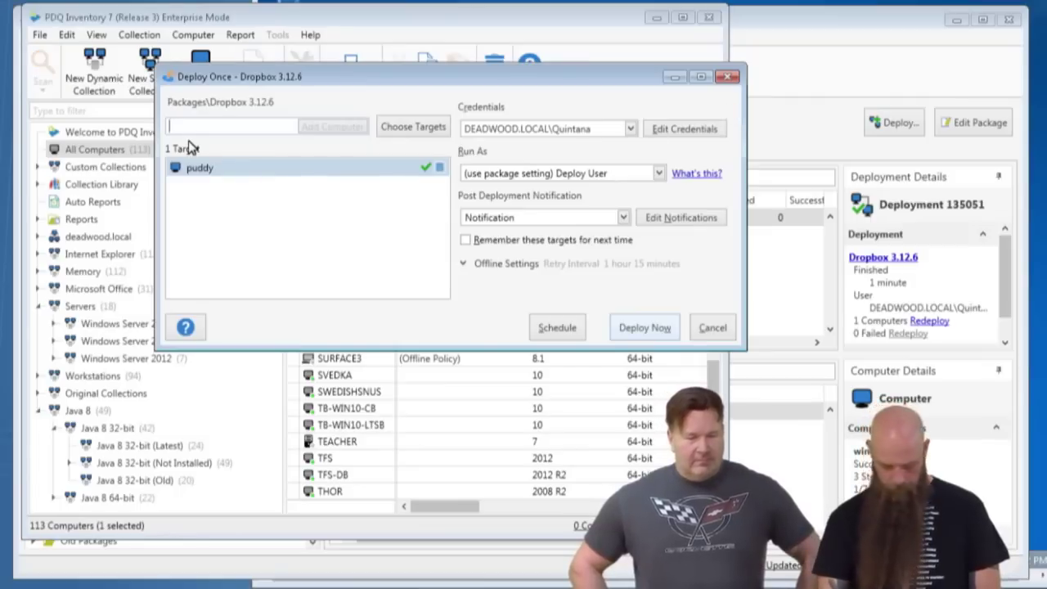
pyautogui.write('ralph')
pyautogui.press('Return')
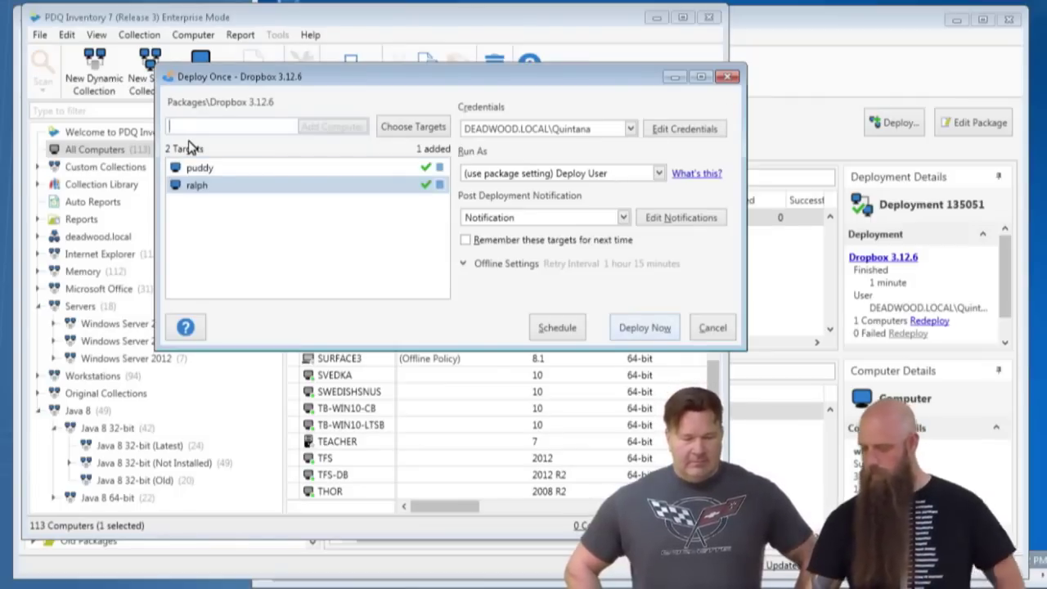
pyautogui.click(646, 328)
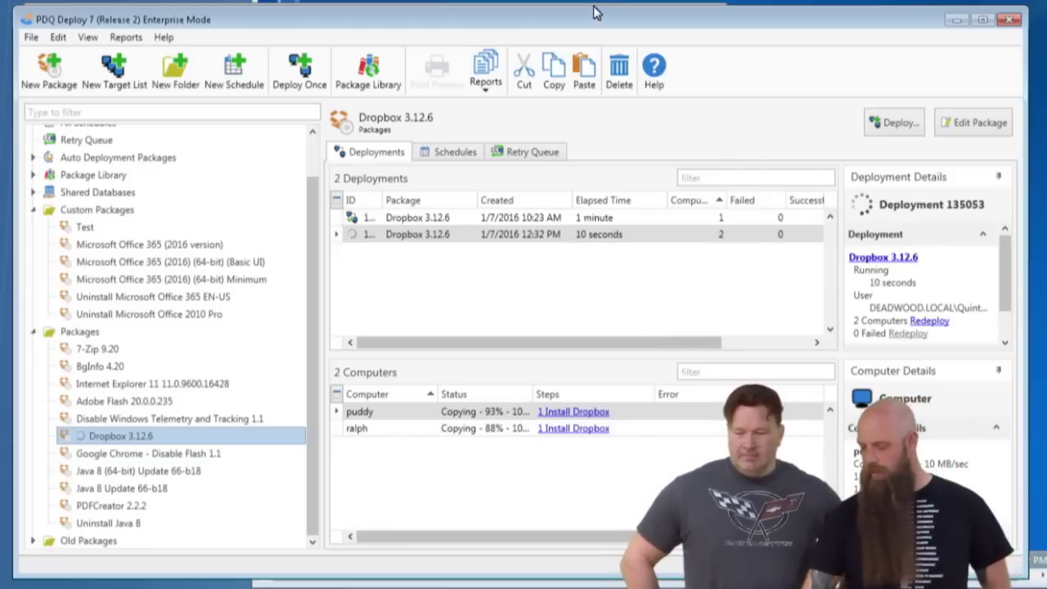
pyautogui.moveTo(572, 19); pyautogui.dragTo(589, 0)
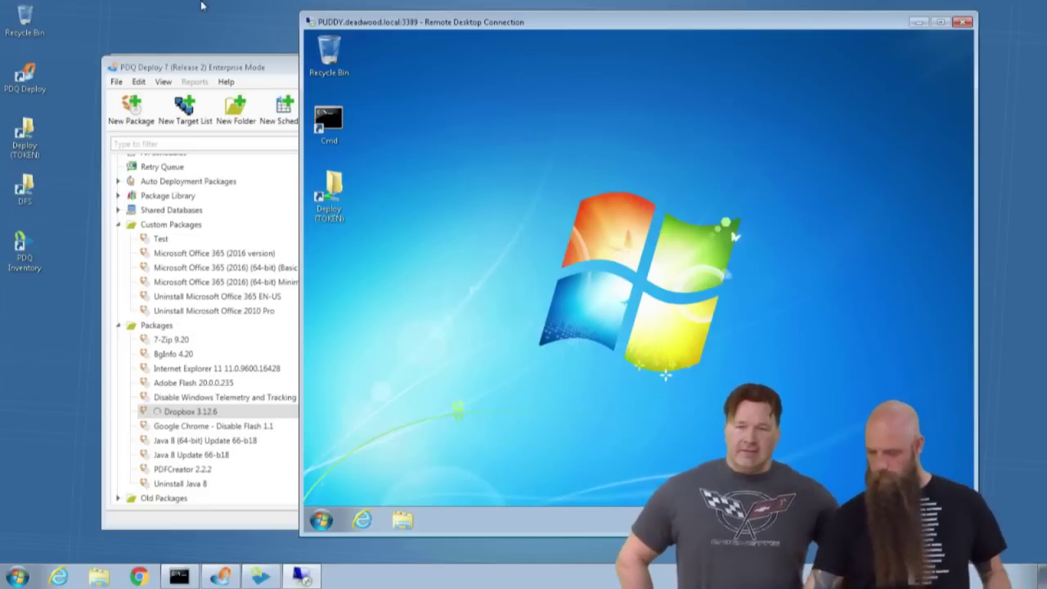
pyautogui.click(245, 67)
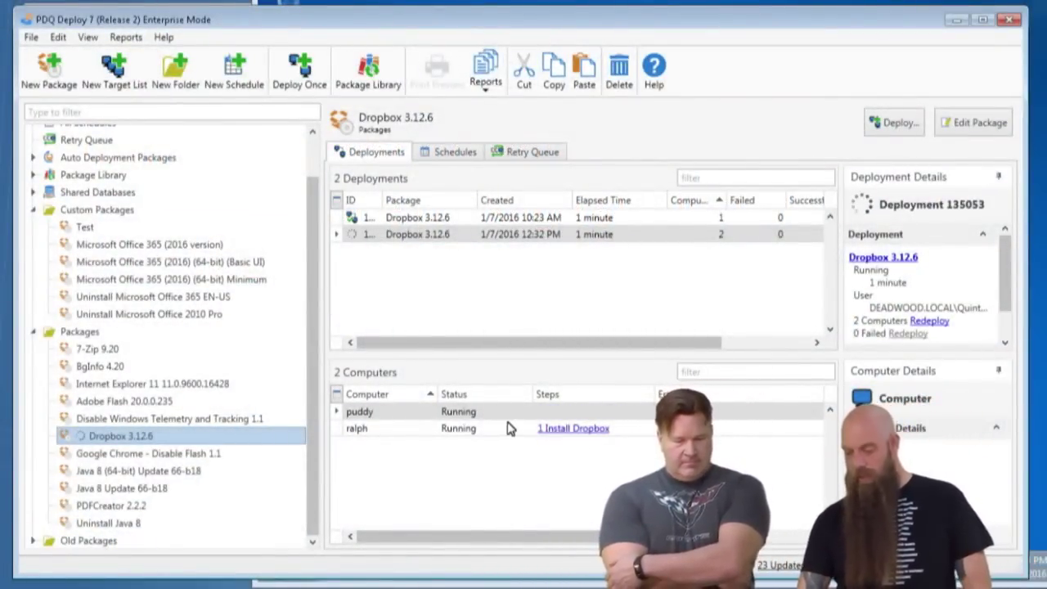
pyautogui.hotkey('alt', 'Tab')
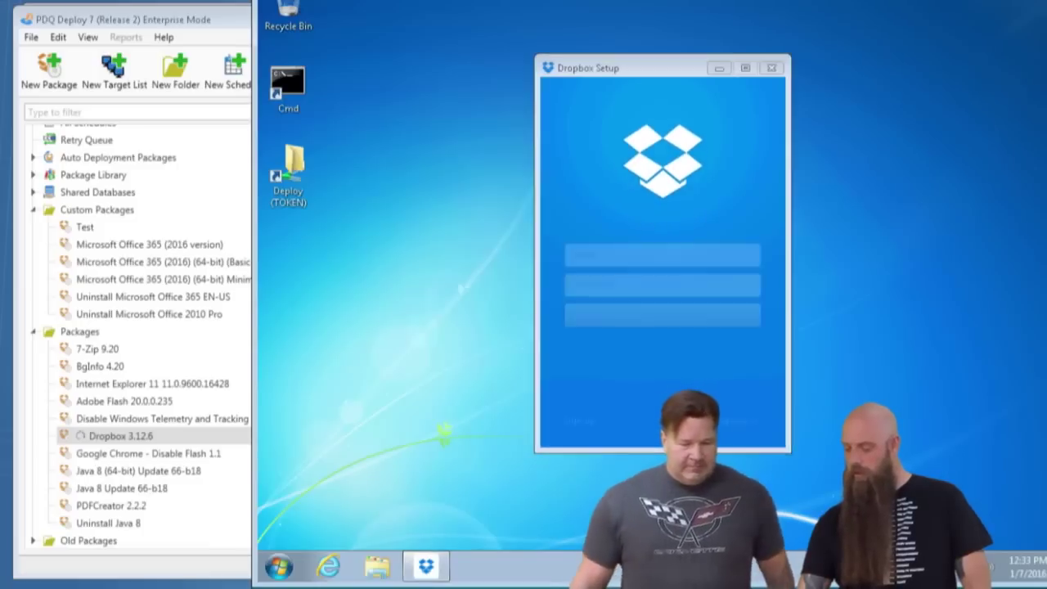
pyautogui.rightClick(744, 569)
pyautogui.click(771, 514)
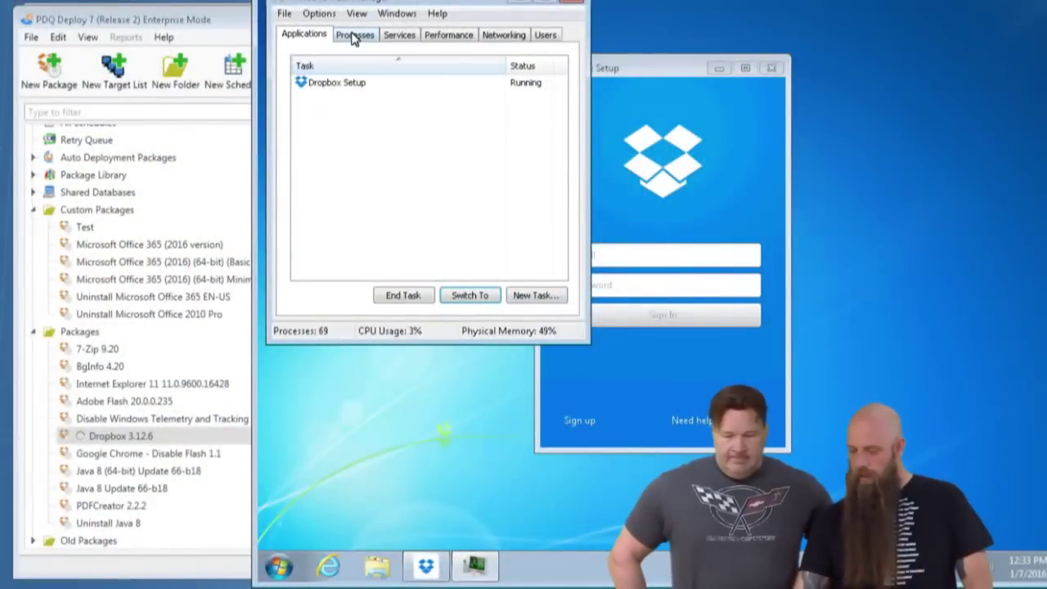
pyautogui.click(346, 37)
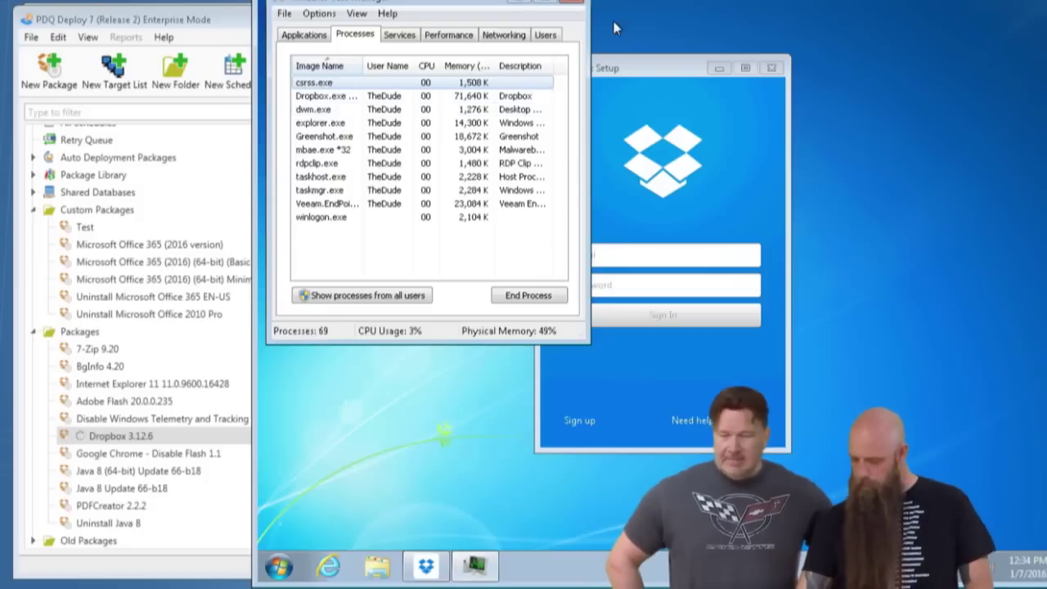
pyautogui.click(577, 3)
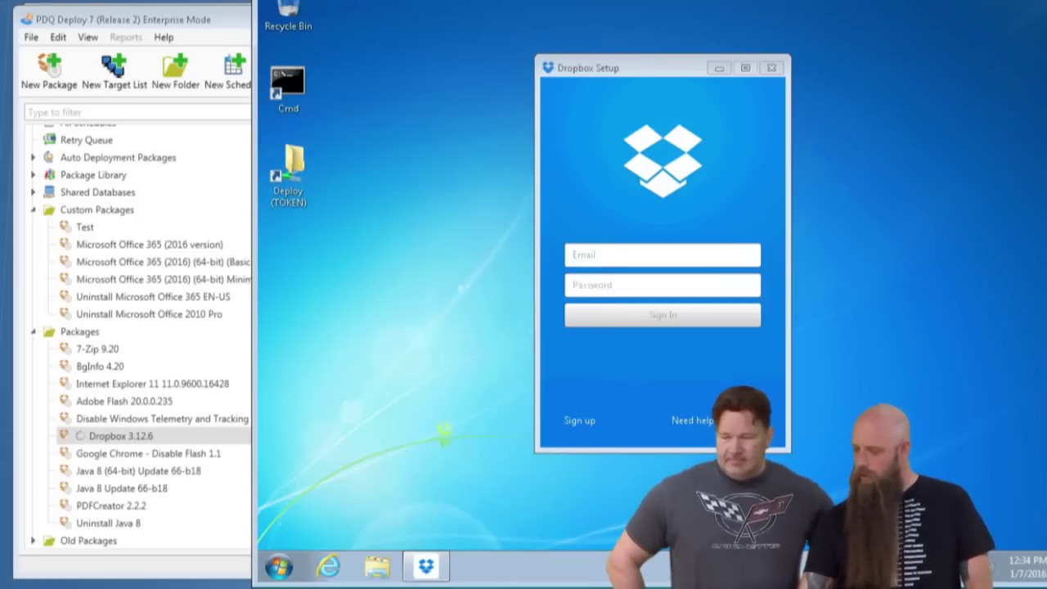
pyautogui.hotkey('alt', 'Tab')
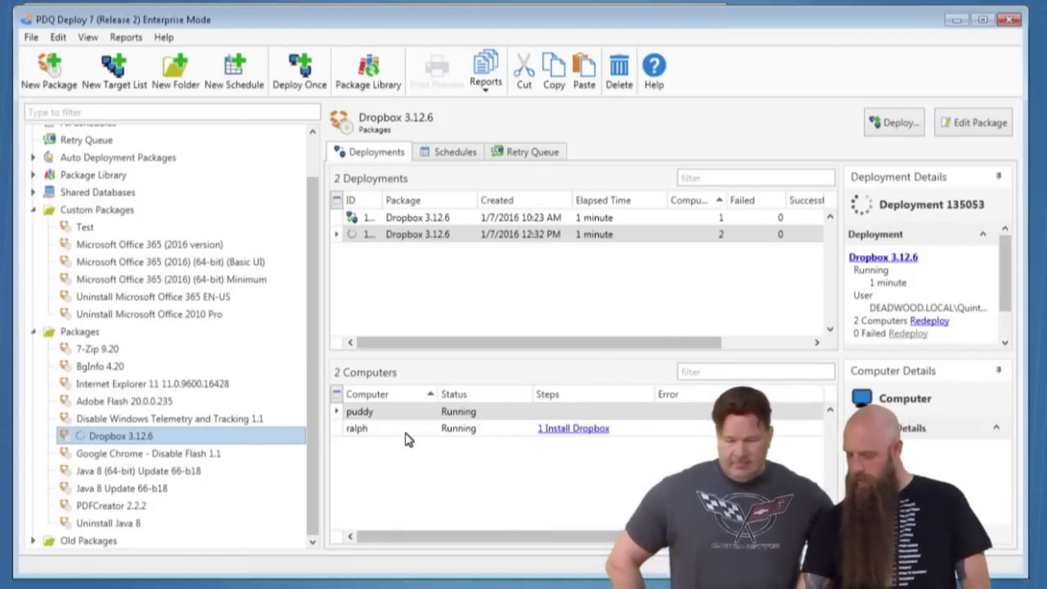
# Select ralph in the Dropbox deployment's computer list to follow its progress.
pyautogui.click(406, 430)
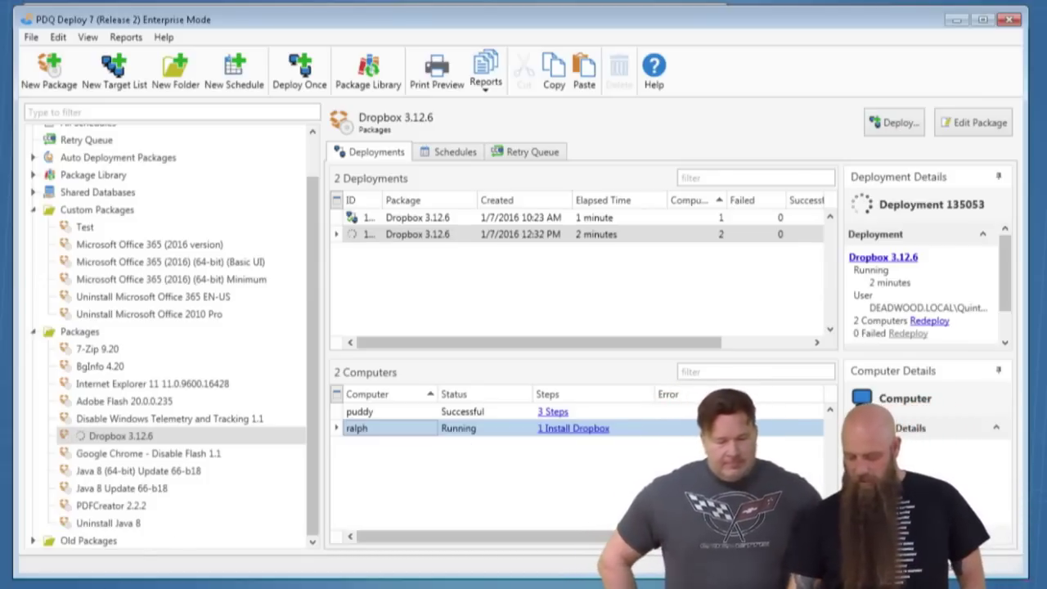
# Launch regedit and expand HKEY_CURRENT_USER, collapsing HKEY_LOCAL_MACHINE.
pyautogui.press('super')
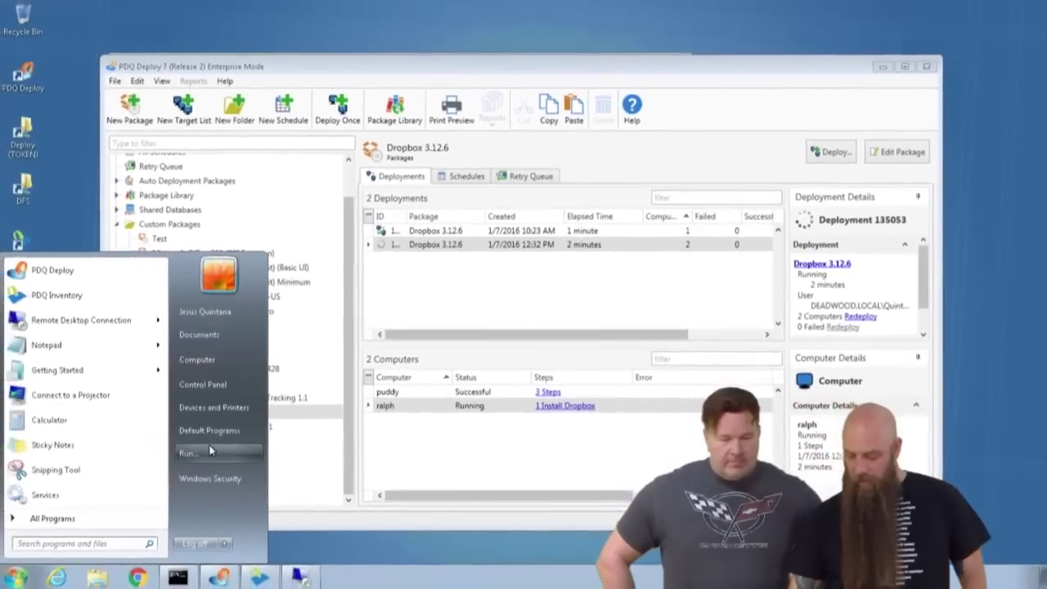
pyautogui.click(136, 510)
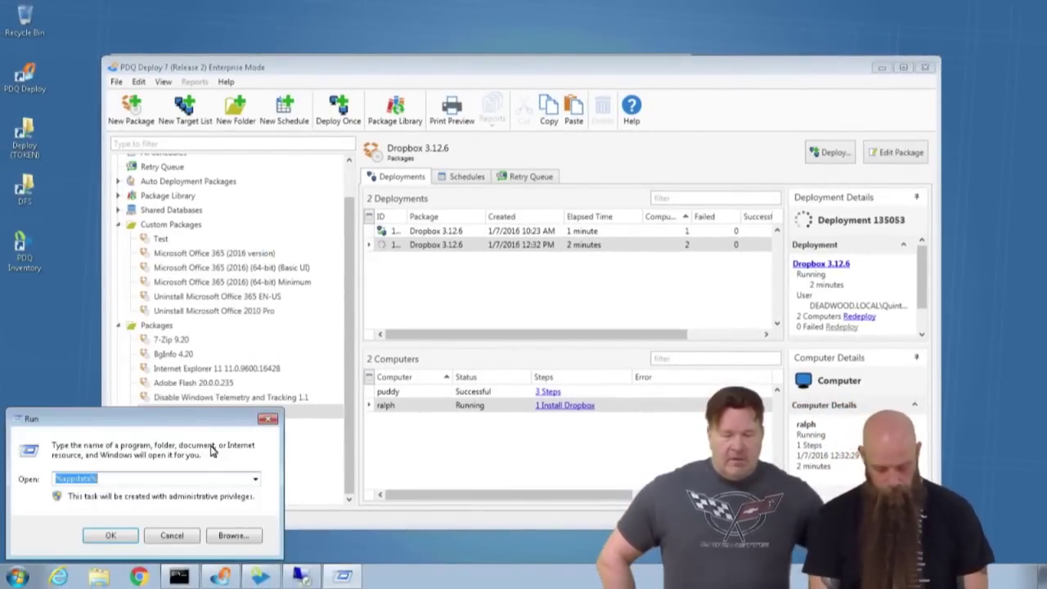
pyautogui.write('regedit')
pyautogui.press('Return')
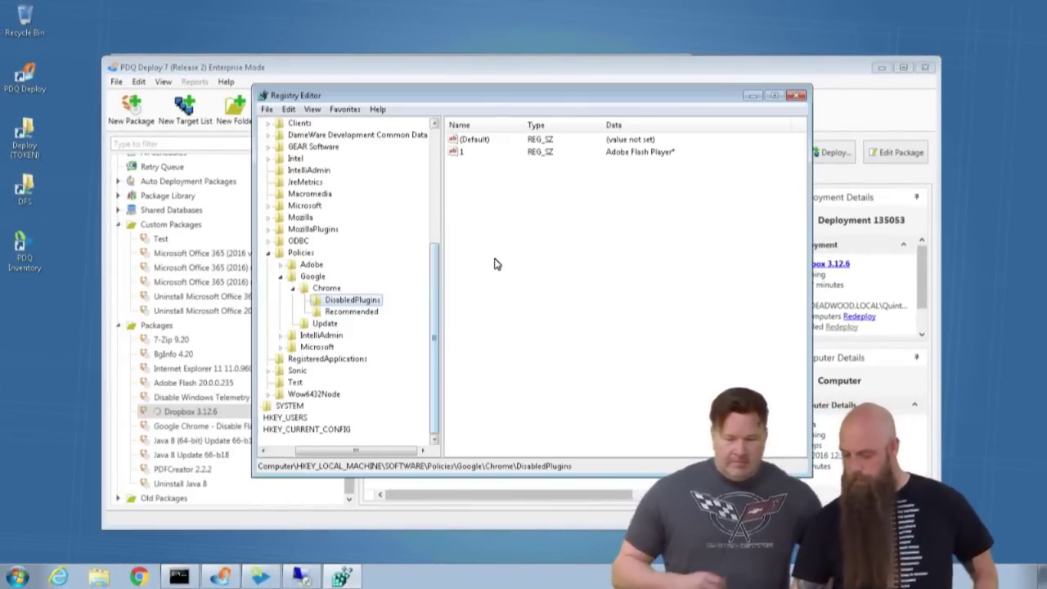
pyautogui.scroll(5, 434, 221)
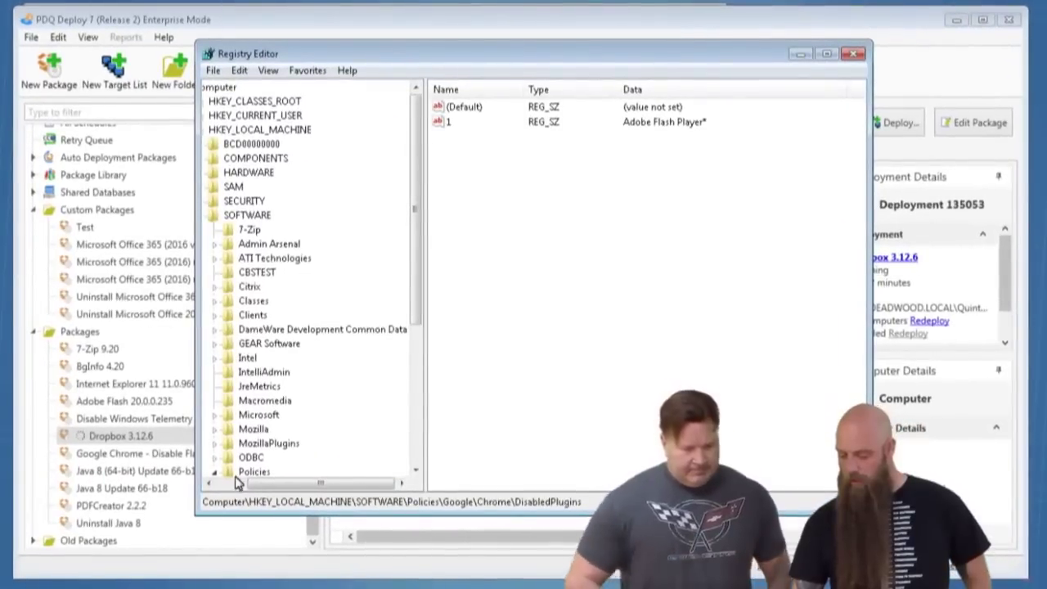
pyautogui.click(233, 484)
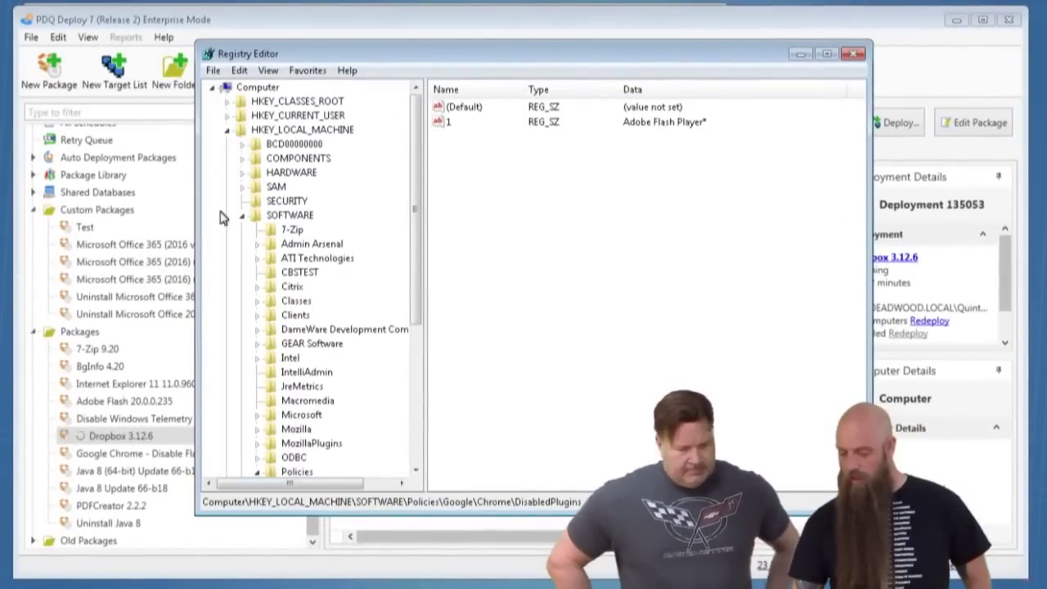
pyautogui.click(226, 130)
pyautogui.click(227, 116)
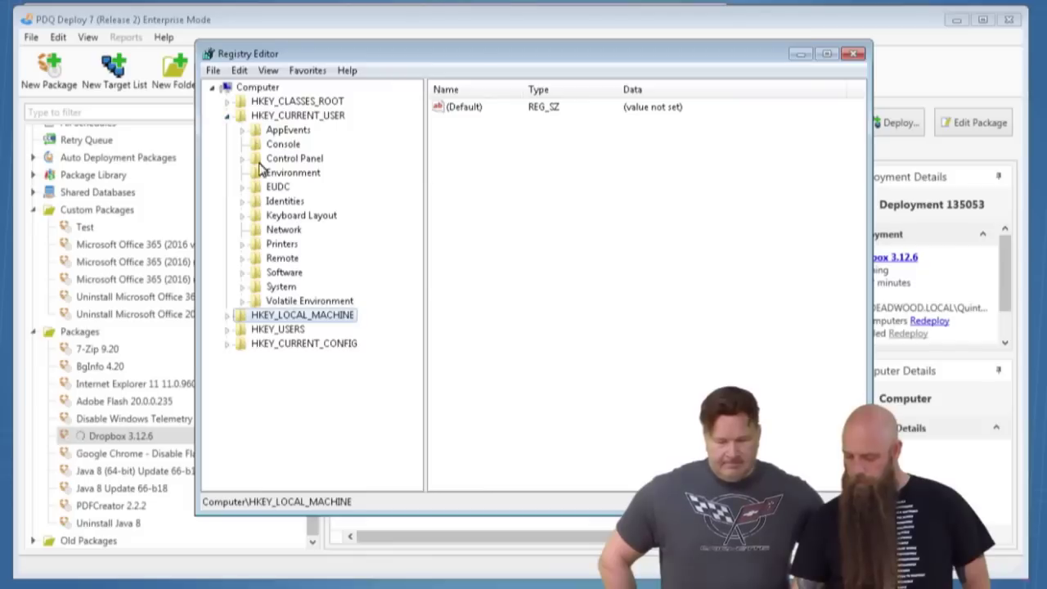
# Create a new key named Test under HKEY_CURRENT_USER.
pyautogui.rightClick(269, 116)
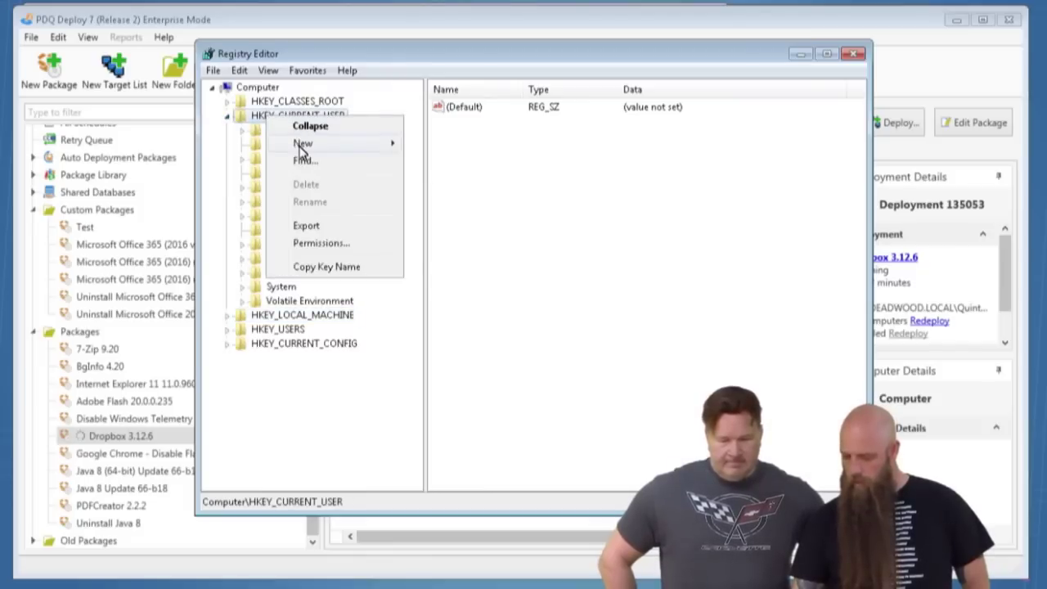
pyautogui.moveTo(303, 145)
pyautogui.click(427, 145)
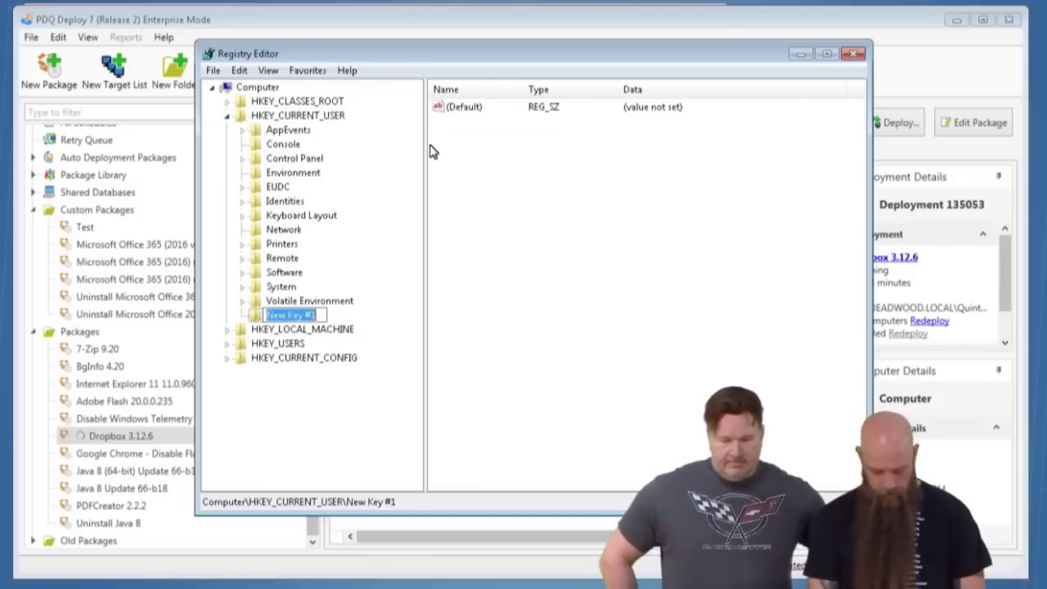
pyautogui.write('Test')
pyautogui.press('Return')
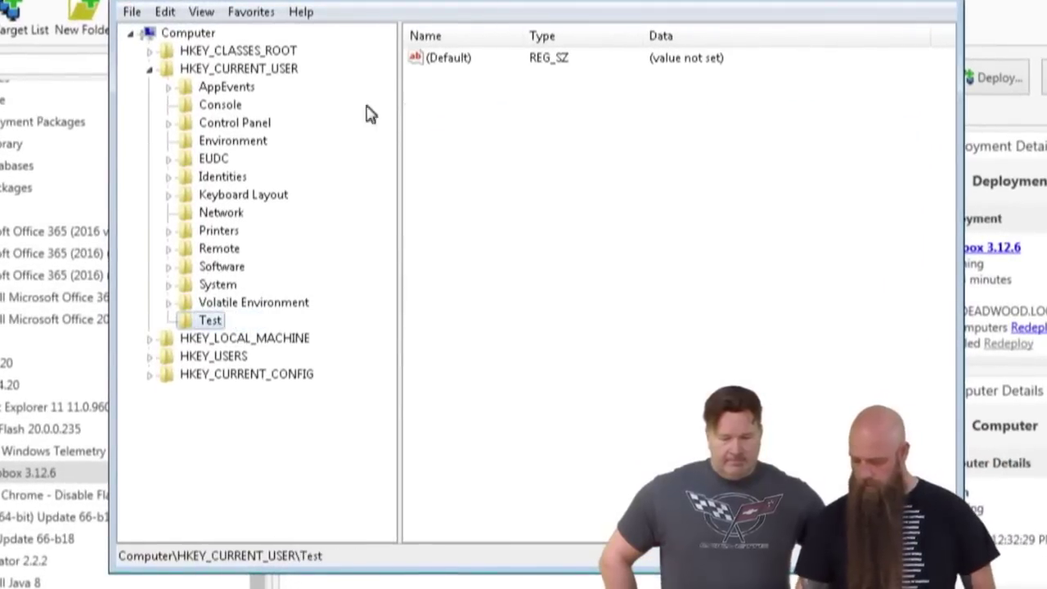
# Add a string value LexIsAMonstrousTool to Test with data 1.
pyautogui.rightClick(440, 129)
pyautogui.moveTo(491, 143)
pyautogui.click(583, 171)
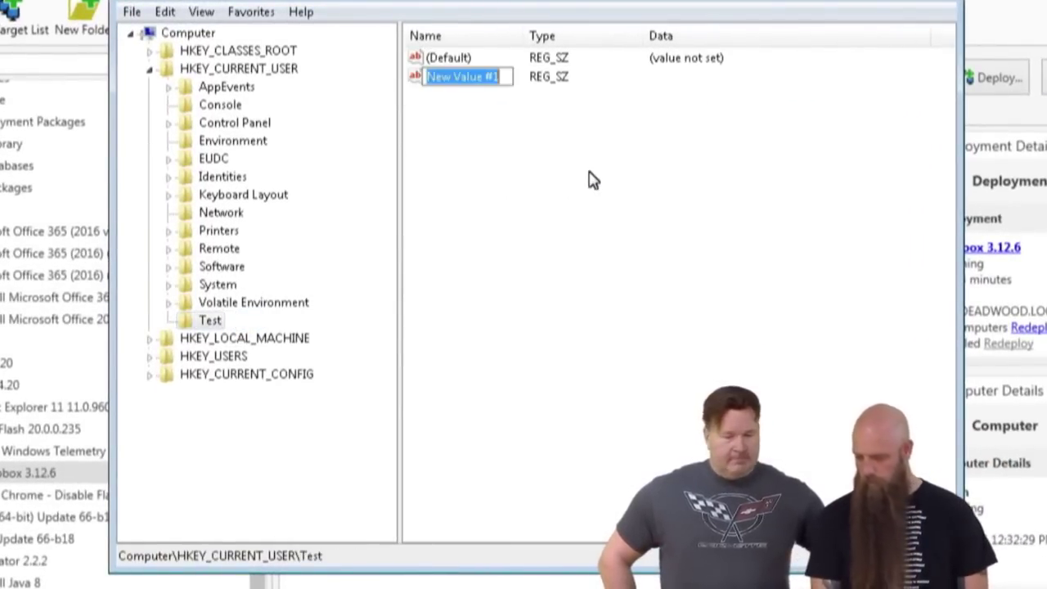
pyautogui.write('LexIsAMonstrousToo')
pyautogui.press('Return')
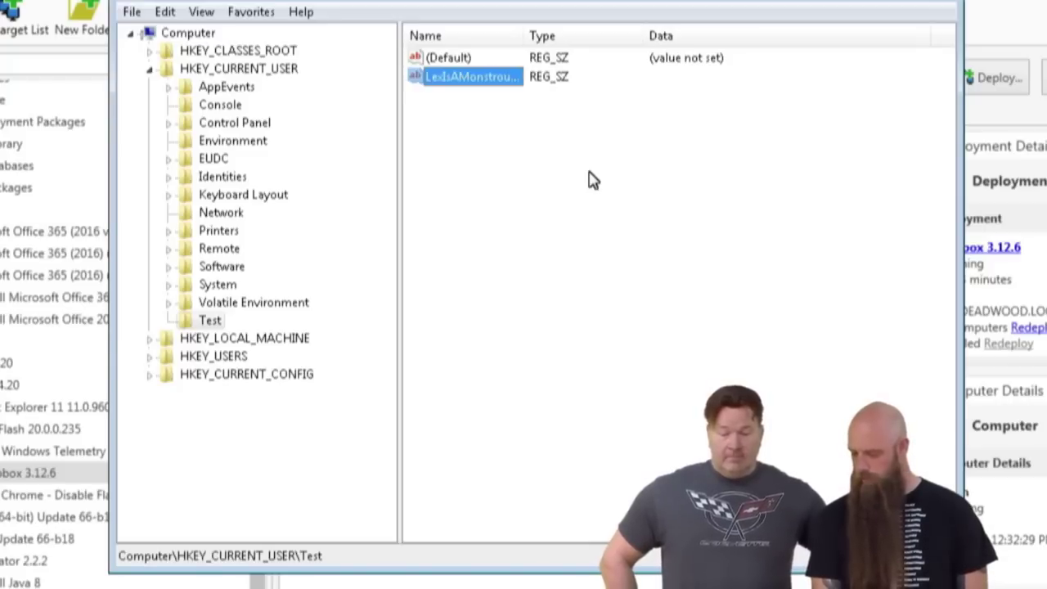
pyautogui.press('Return')
pyautogui.write('1')
pyautogui.press('Return')
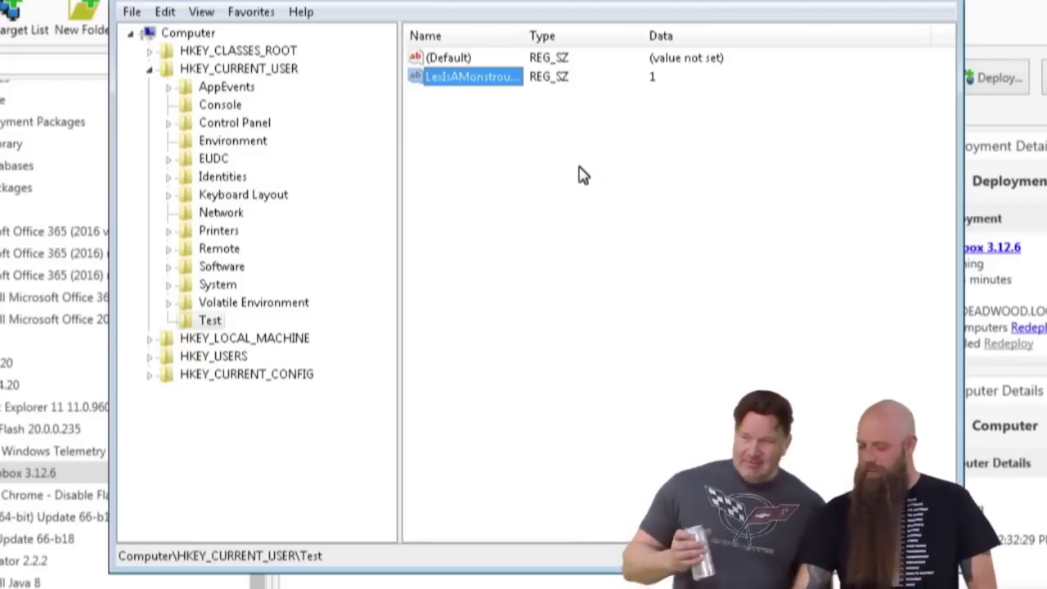
# Export the Test key branch to the Desktop as LexTool.reg.
pyautogui.rightClick(196, 323)
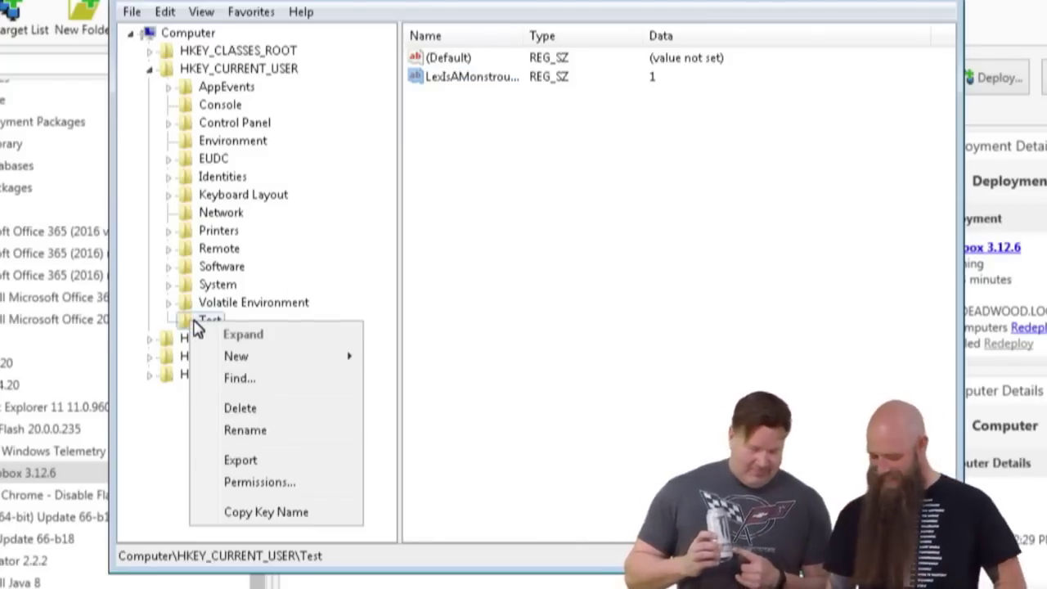
pyautogui.click(271, 465)
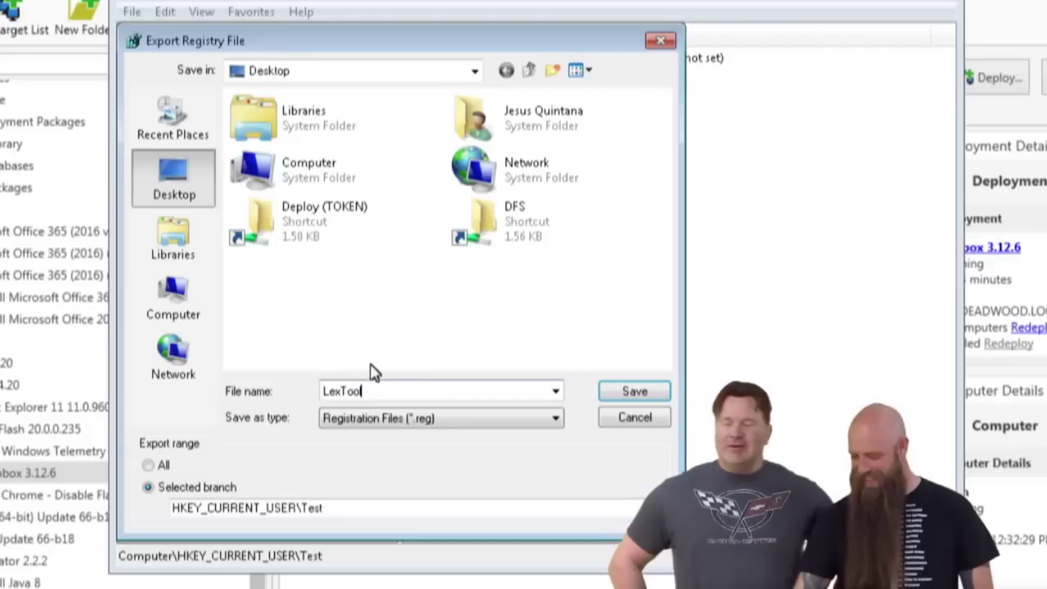
pyautogui.click(619, 386)
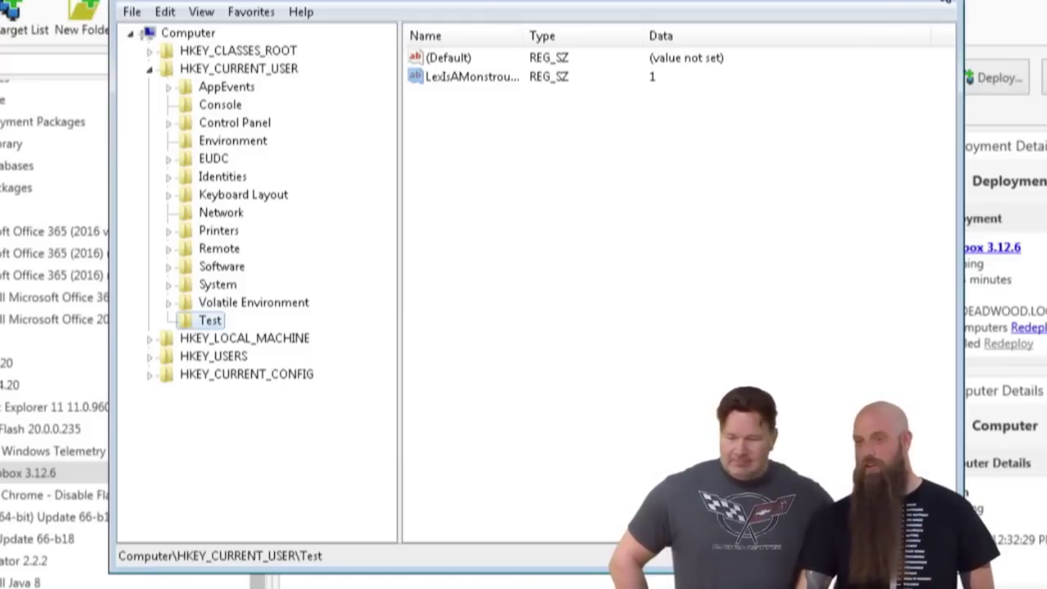
# Close Registry Editor and abort the Dropbox install deployment on ralph.
pyautogui.click(947, 12)
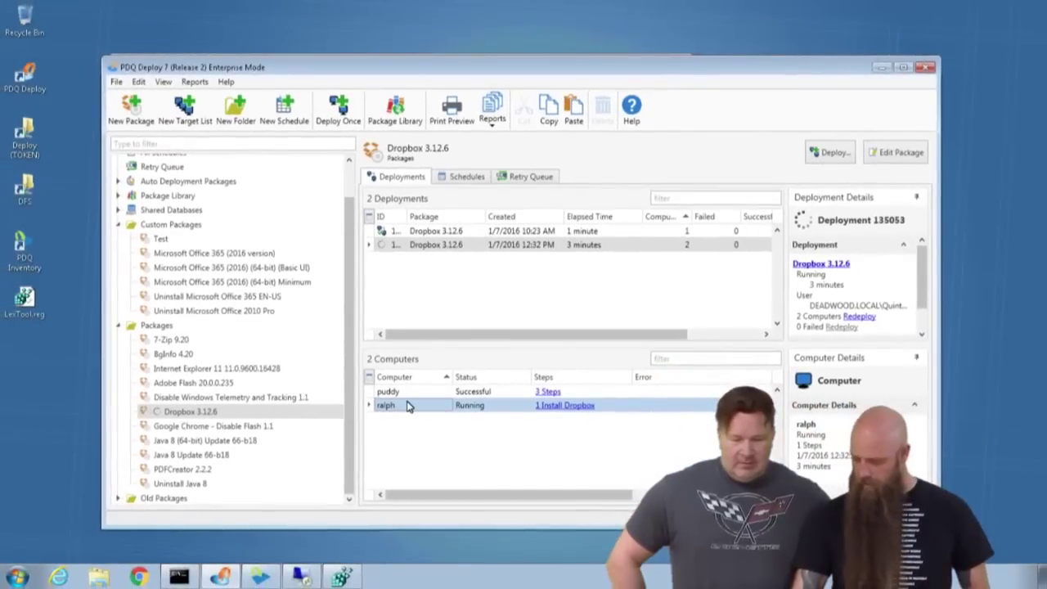
pyautogui.rightClick(346, 464)
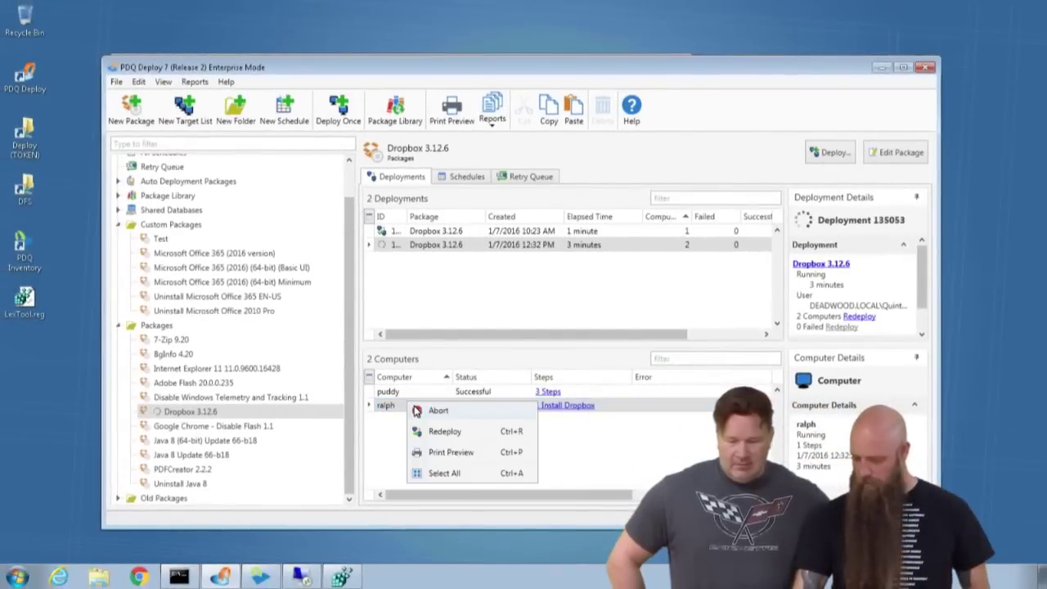
pyautogui.click(434, 410)
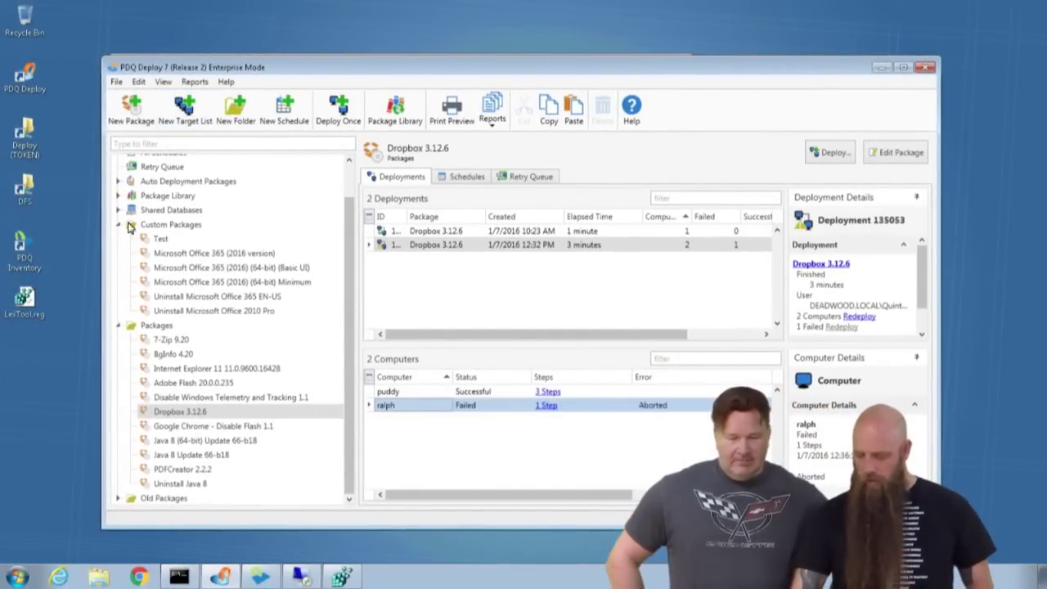
# Create a new package named 'Registry Stuff'.
pyautogui.click(131, 110)
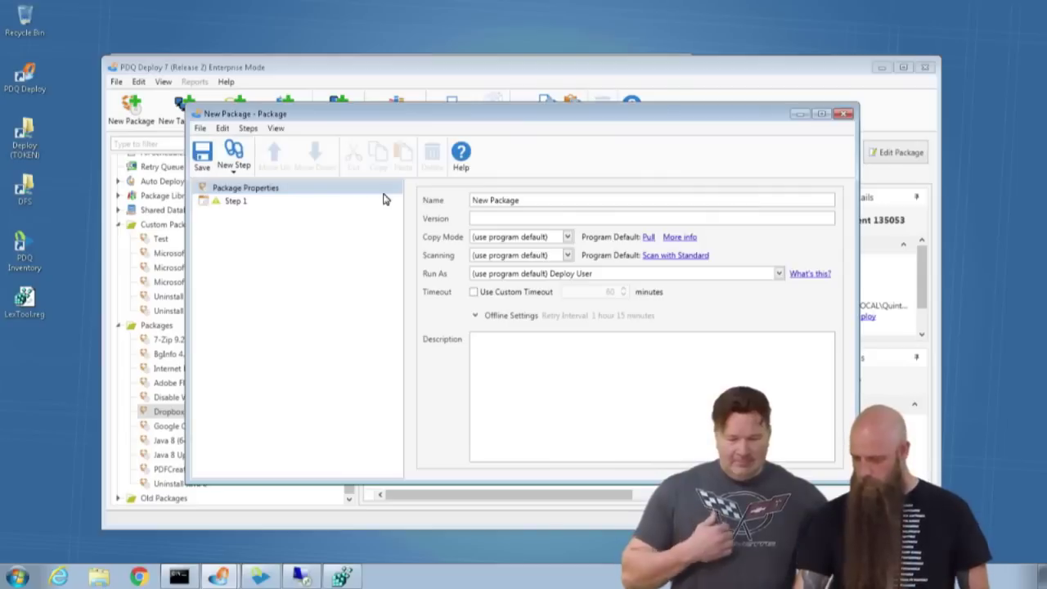
pyautogui.moveTo(535, 201); pyautogui.dragTo(363, 187)
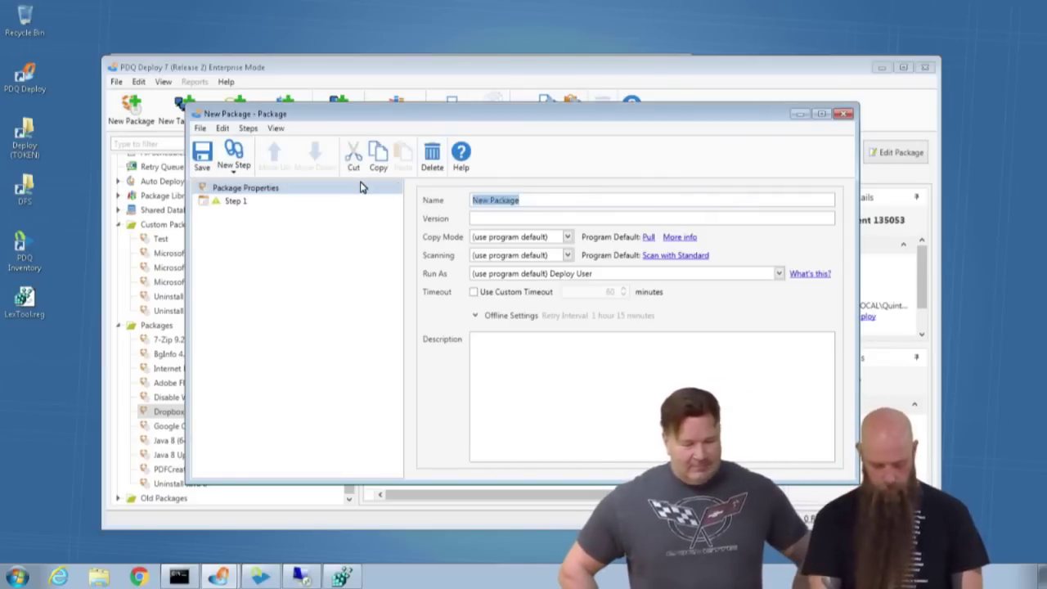
pyautogui.write('Registry Stufff')
pyautogui.press('BackSpace')
# Set Step 1's install file to LexTool.reg from the Desktop, then minimize Registry Editor.
pyautogui.click(235, 200)
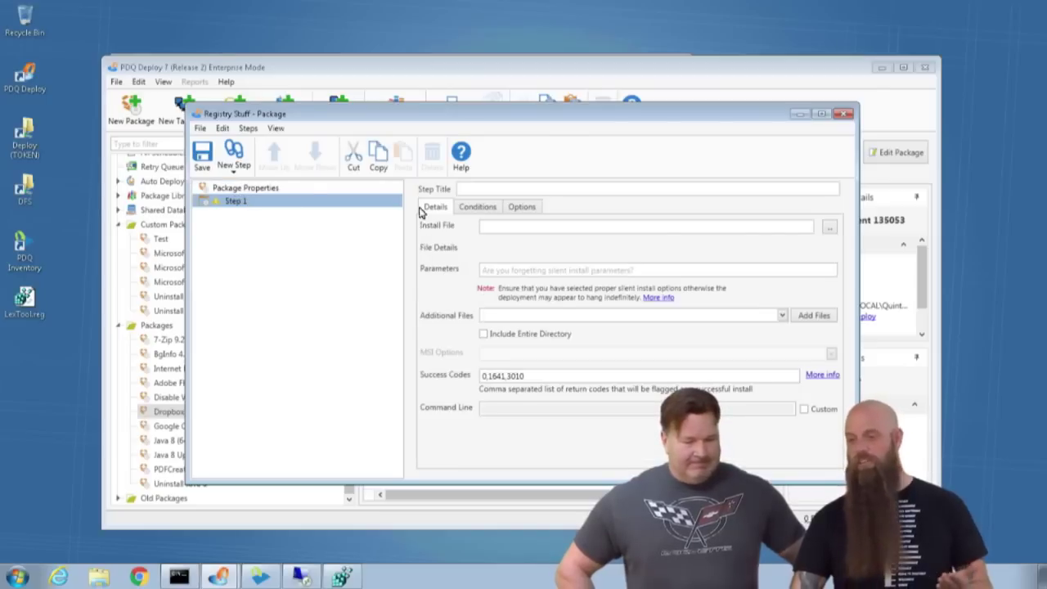
pyautogui.click(829, 228)
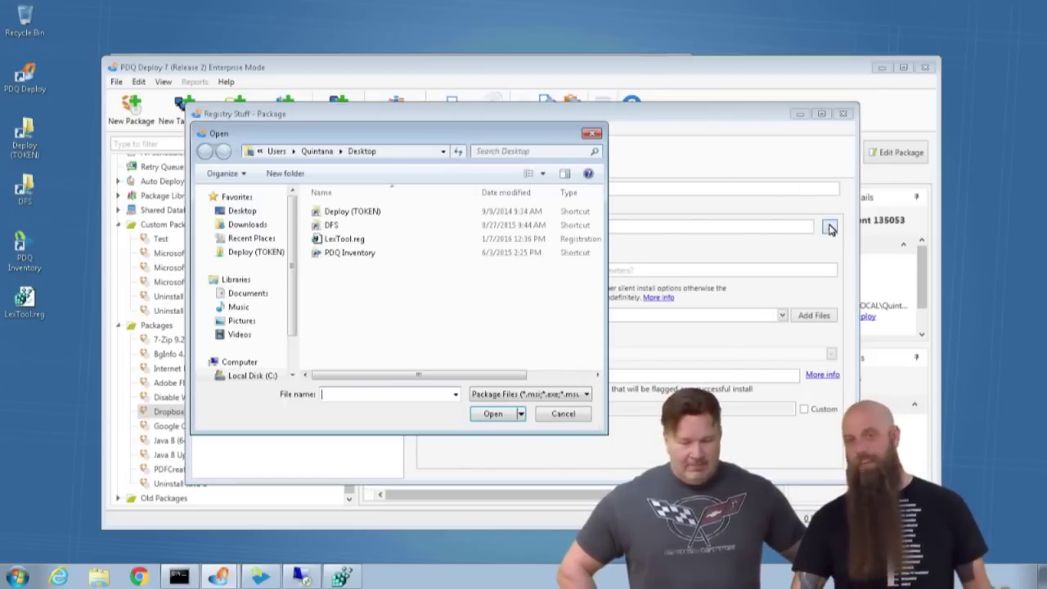
pyautogui.click(239, 210)
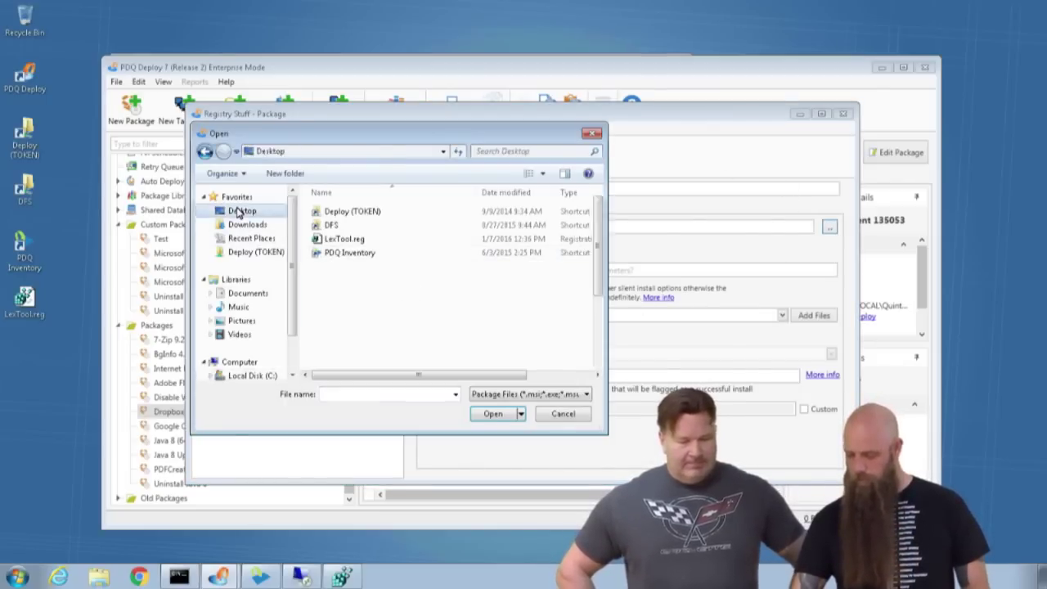
pyautogui.scroll(-1, 366, 362)
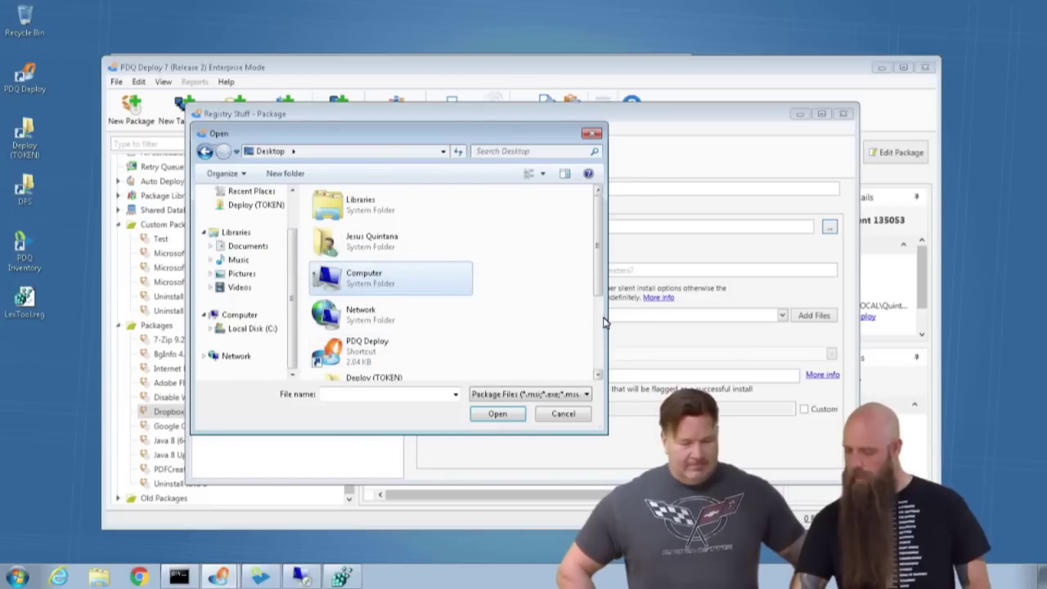
pyautogui.scroll(-2, 597, 325)
pyautogui.click(351, 328)
pyautogui.click(507, 414)
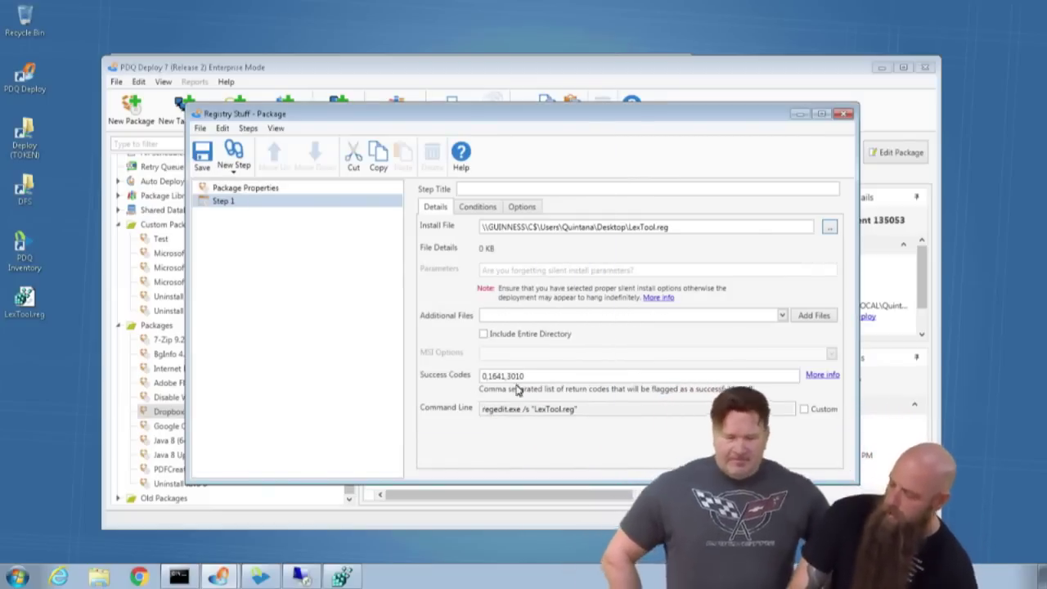
pyautogui.moveTo(652, 250)
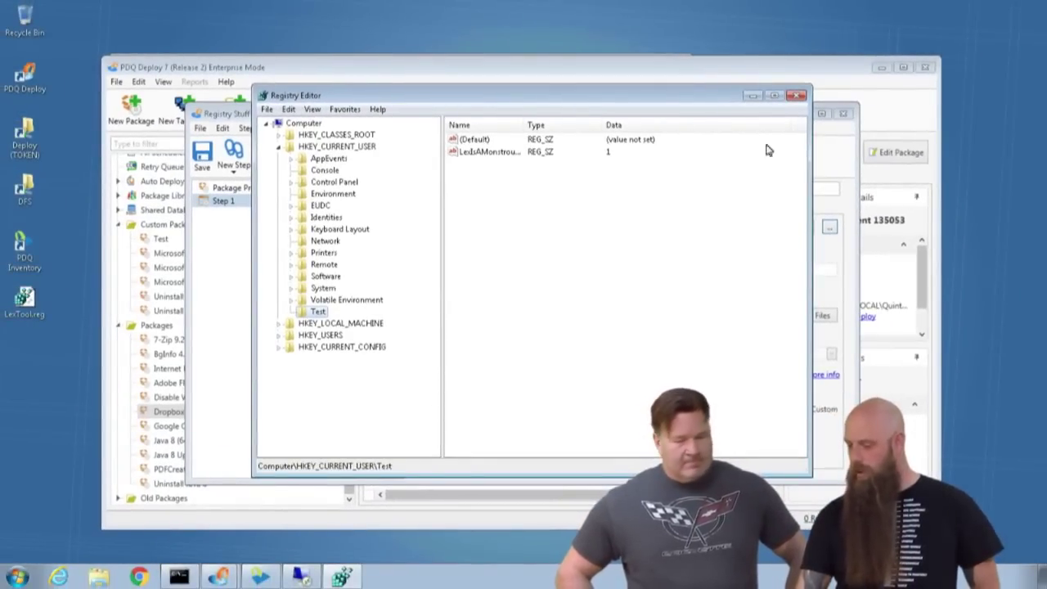
pyautogui.click(754, 97)
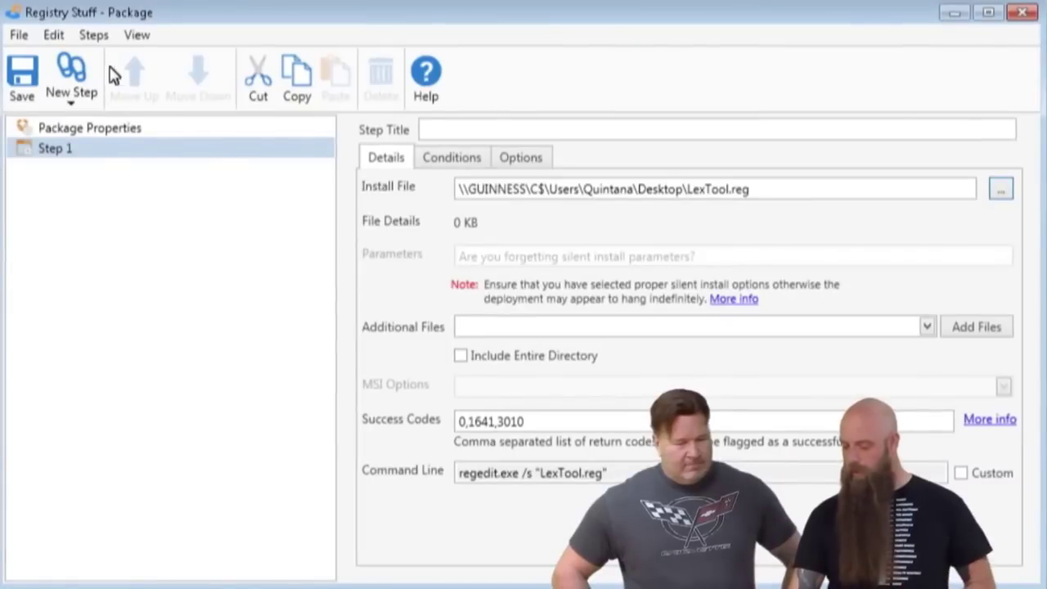
# Save the Registry Stuff package and deploy it once to target puddy.
pyautogui.click(21, 77)
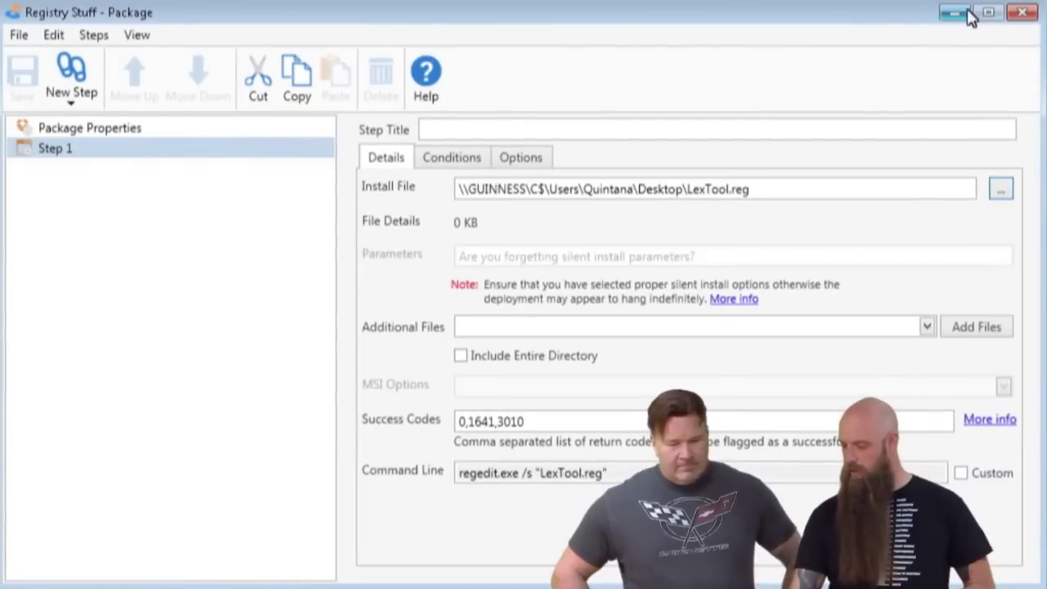
pyautogui.click(1021, 12)
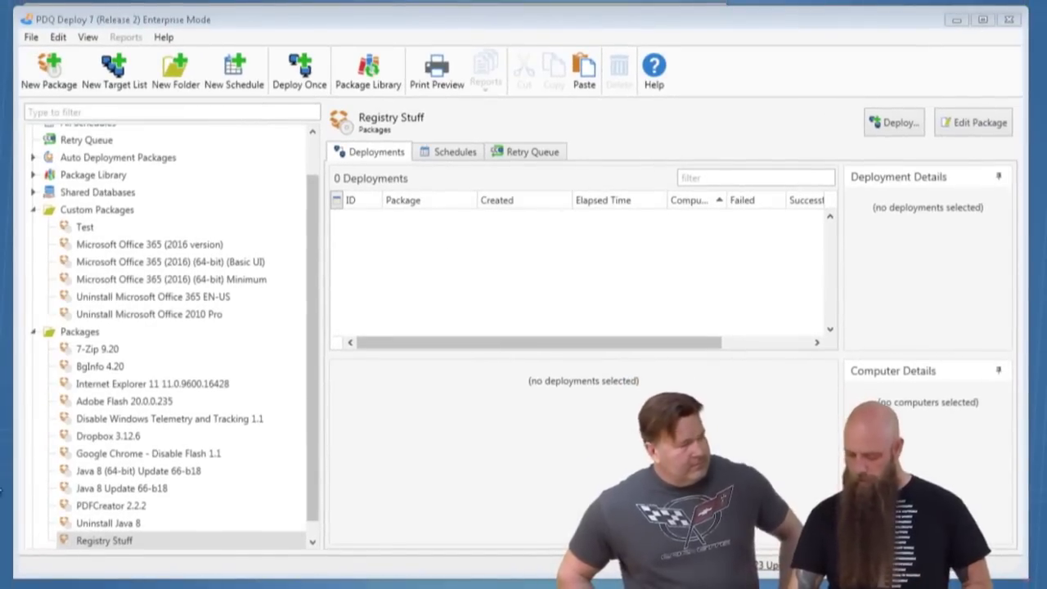
pyautogui.click(70, 540)
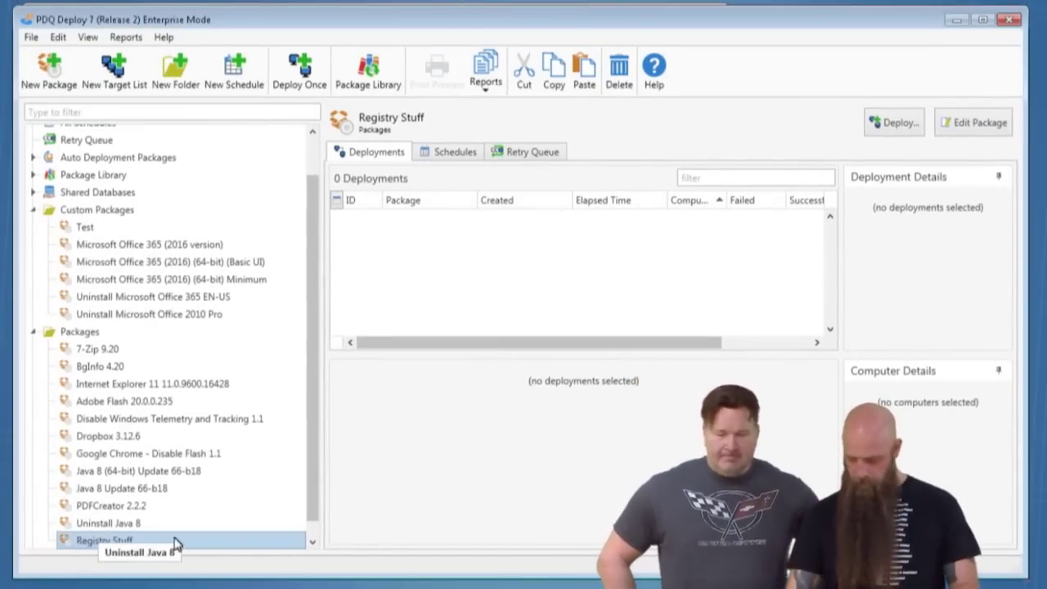
pyautogui.hotkey('ctrl', 'd')
pyautogui.write('puddy')
pyautogui.press('Return')
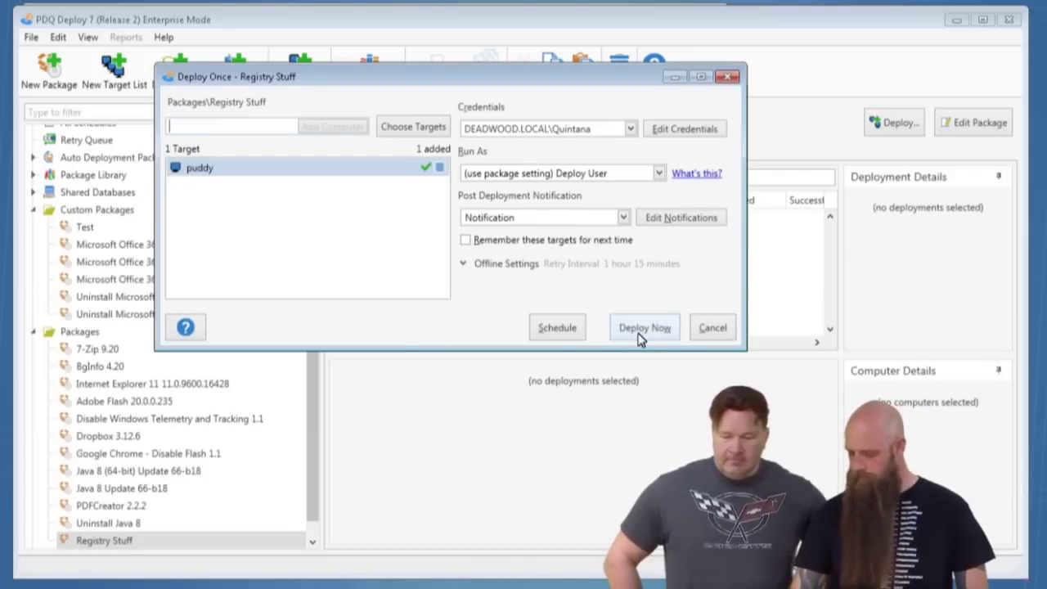
pyautogui.click(654, 332)
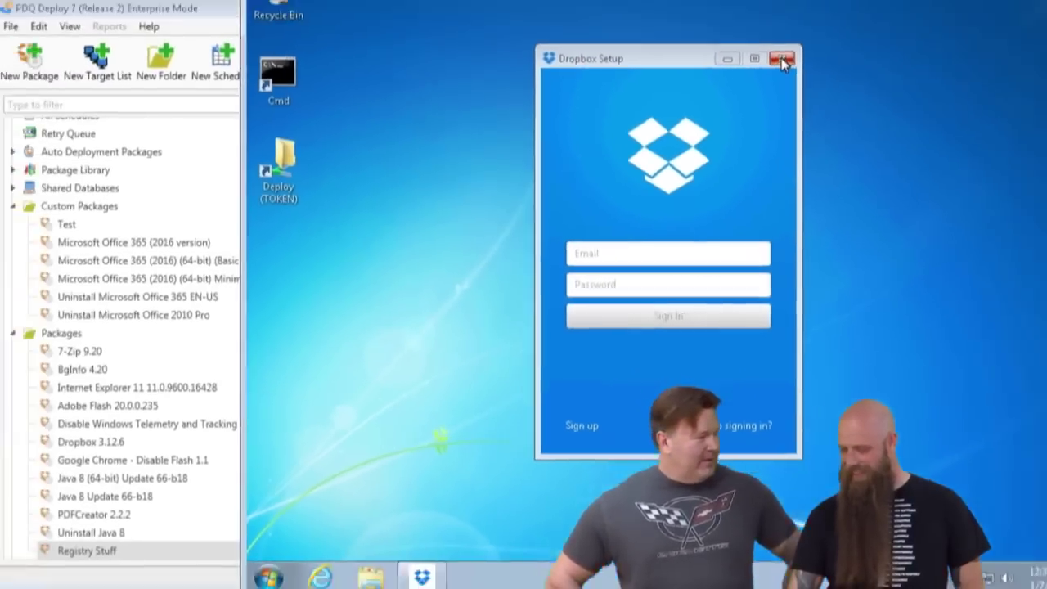
# Close the leftover Dropbox setup, launch regedit elevated on puddy and check HKEY_CURRENT_USER for Test.
pyautogui.click(781, 60)
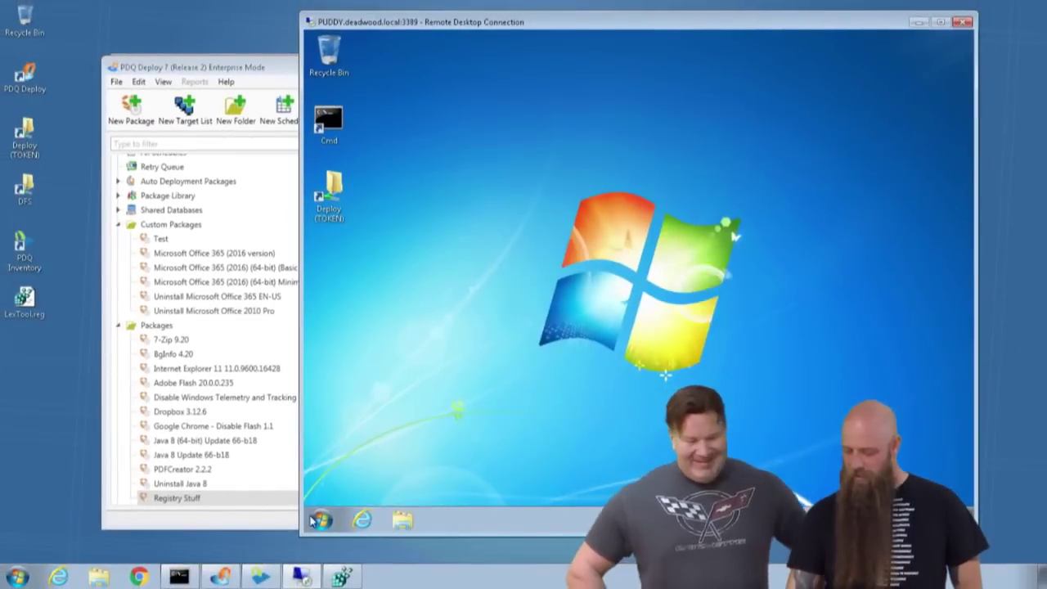
pyautogui.click(268, 577)
pyautogui.click(511, 439)
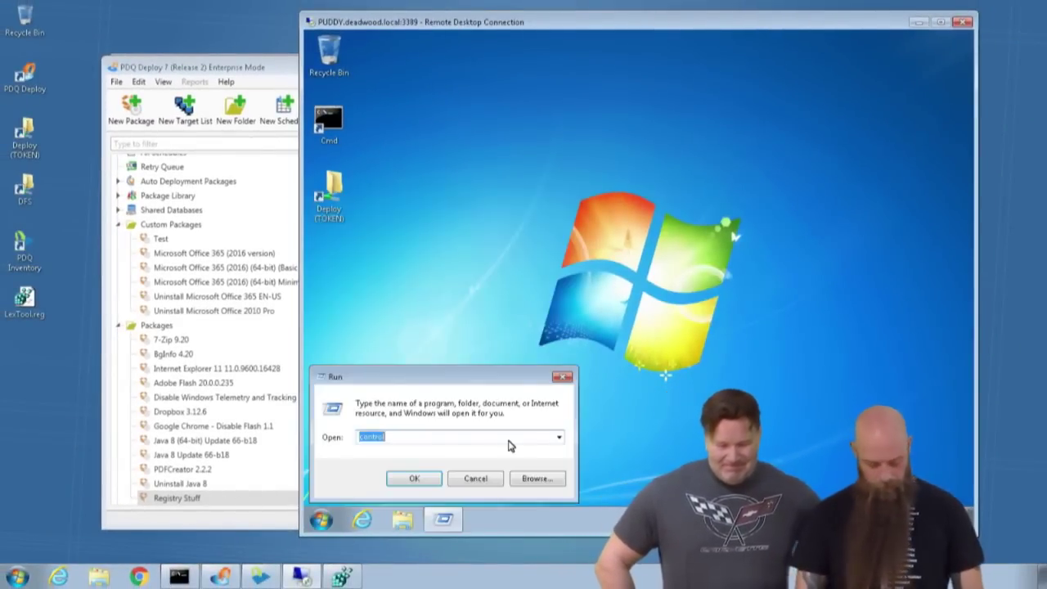
pyautogui.write('regedit')
pyautogui.press('Return')
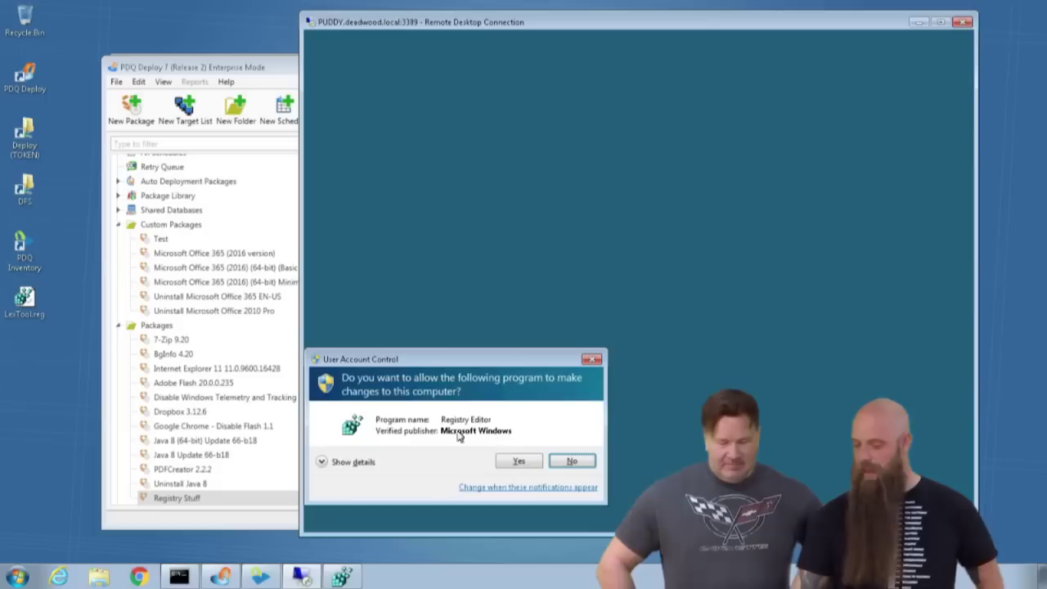
pyautogui.click(534, 465)
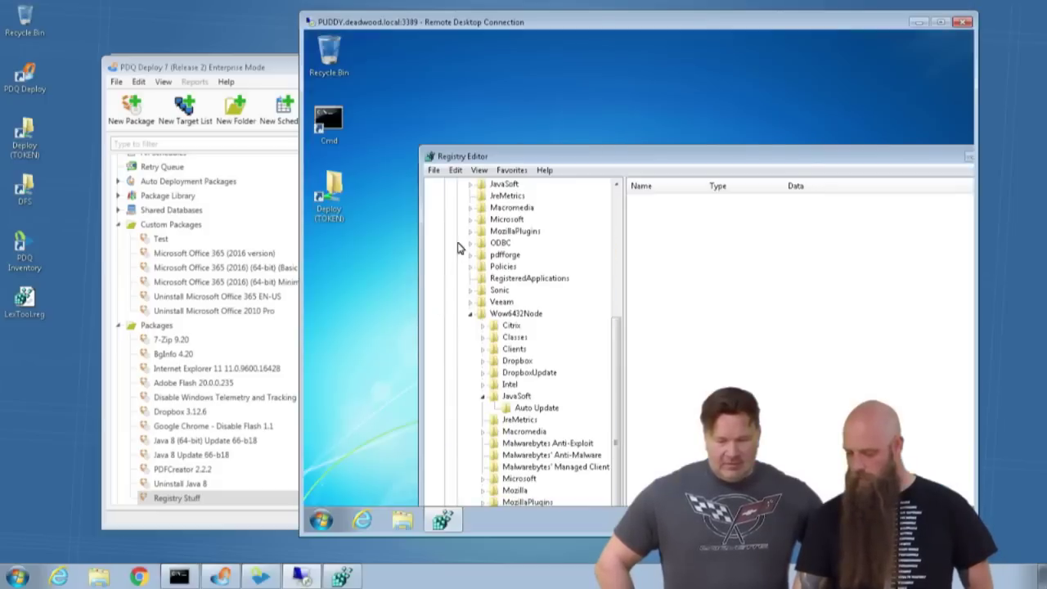
pyautogui.moveTo(617, 330); pyautogui.dragTo(607, 204)
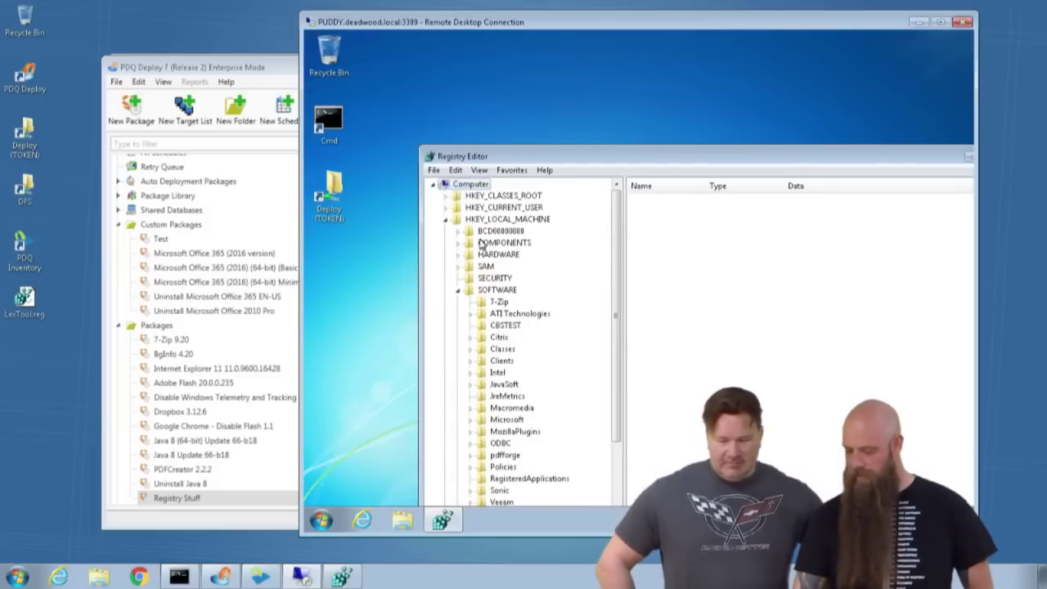
pyautogui.click(458, 290)
pyautogui.click(446, 219)
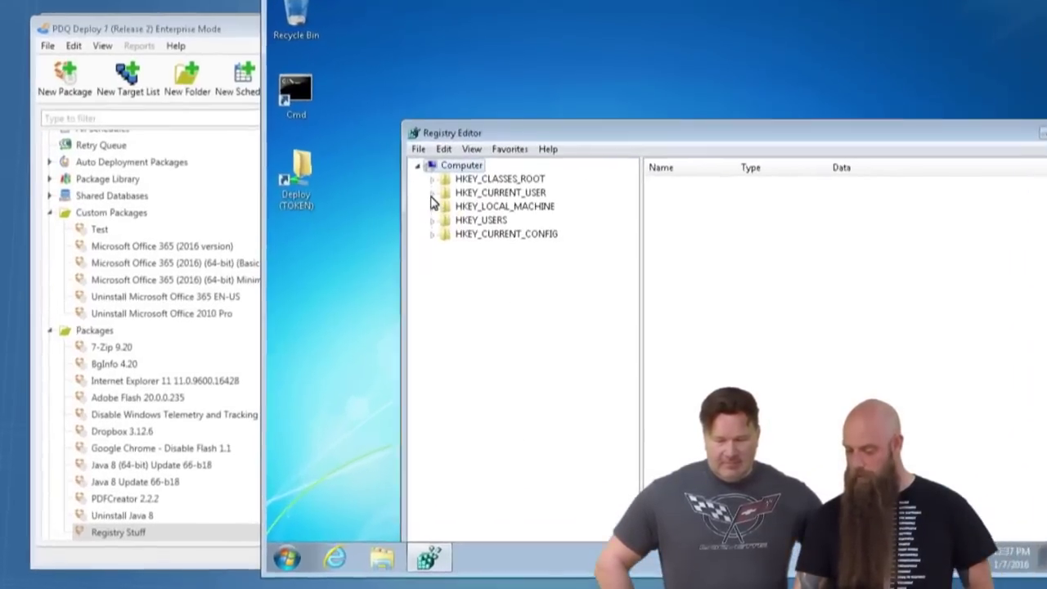
pyautogui.click(445, 207)
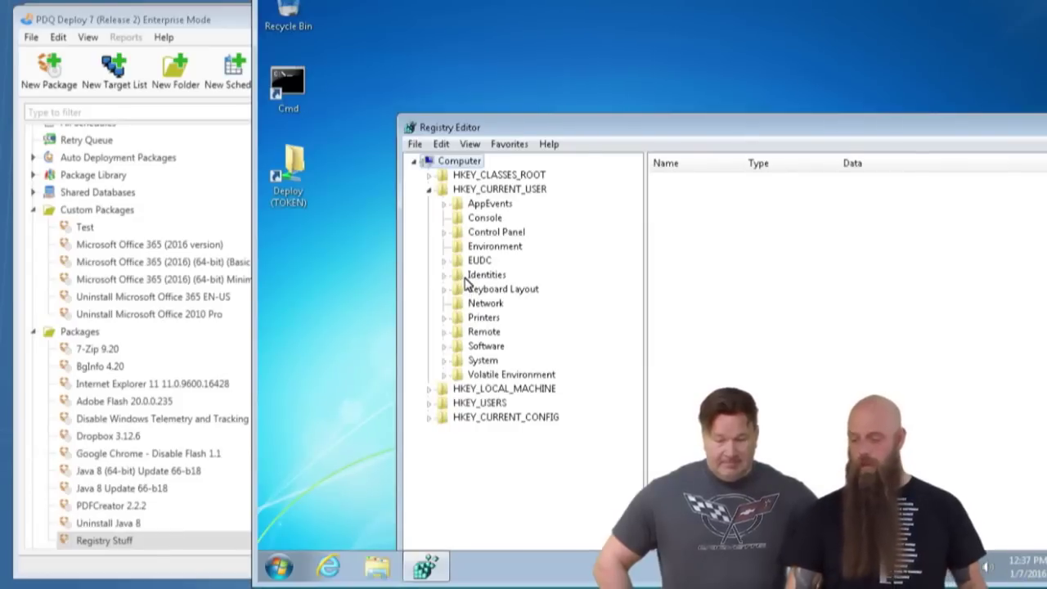
# Close the remote Registry Editor and log off the puddy session.
pyautogui.moveTo(641, 133); pyautogui.dragTo(540, 83)
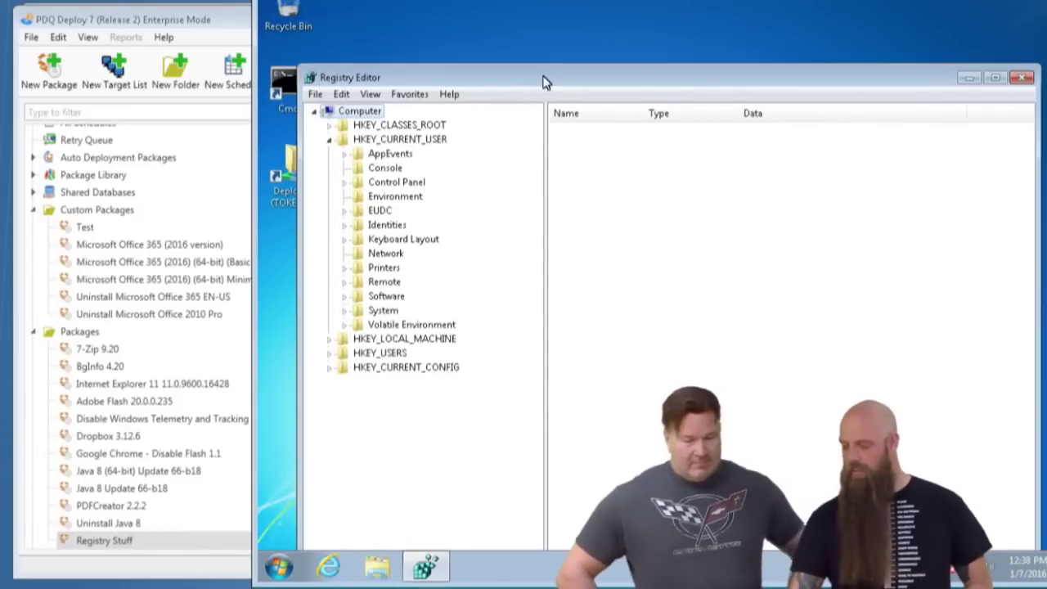
pyautogui.click(1025, 77)
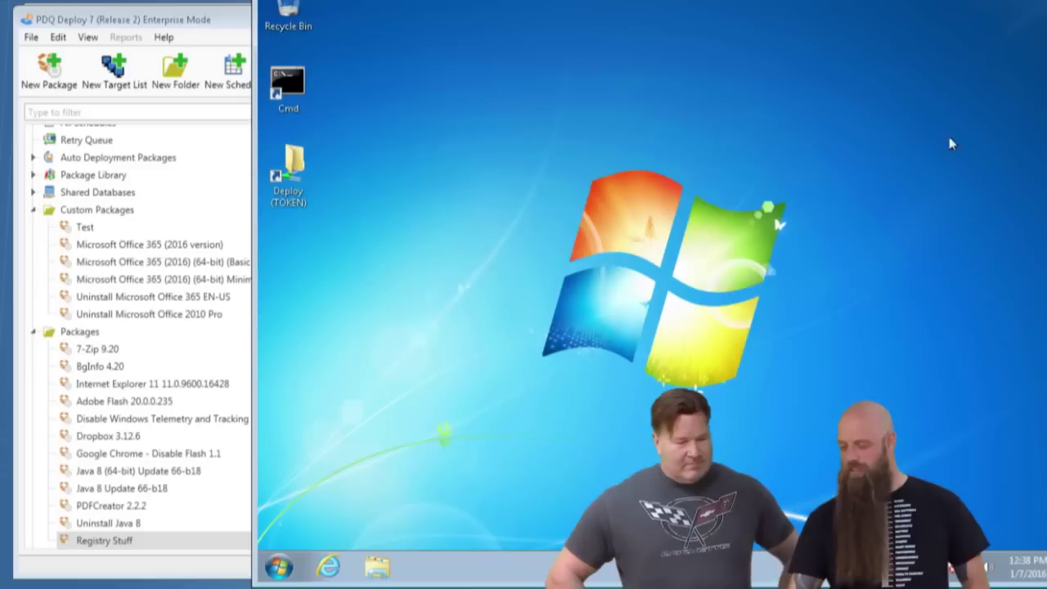
pyautogui.press('ctrl+alt+Break')
pyautogui.click(320, 521)
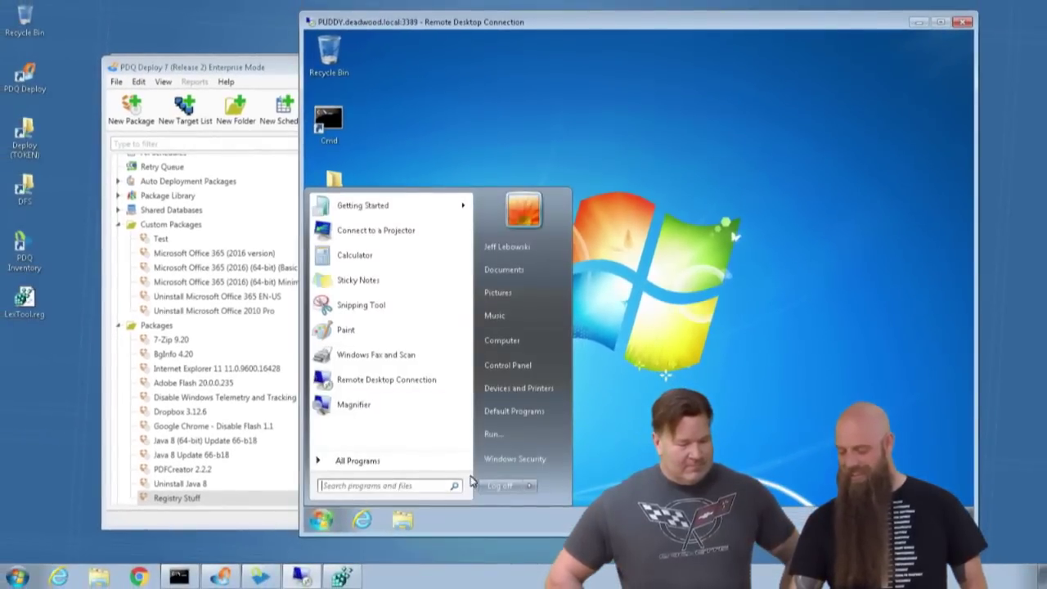
pyautogui.click(492, 487)
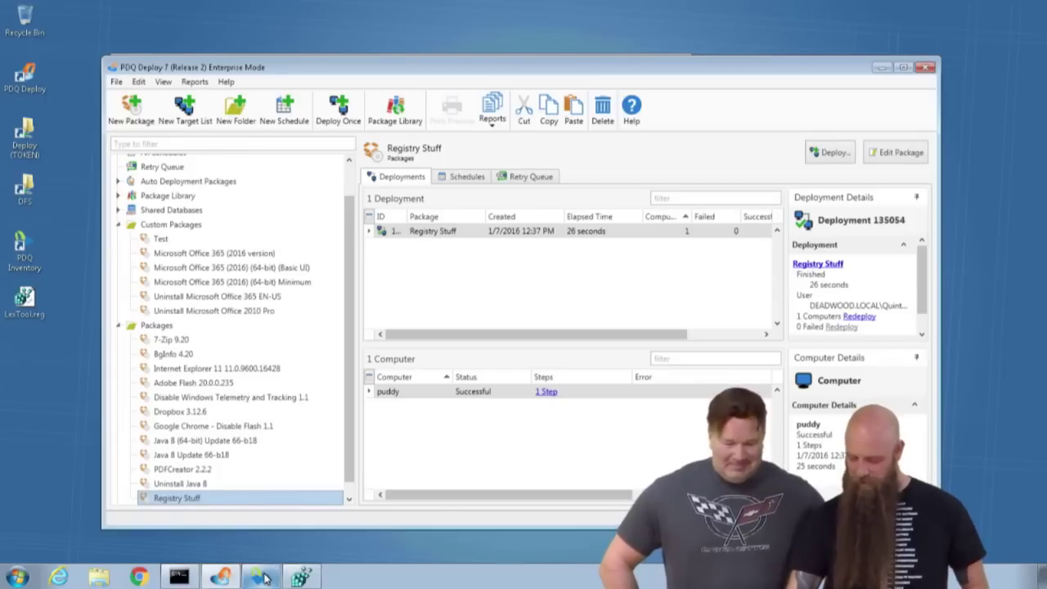
# Connect to PUDDY via Remote Desktop from PDQ Inventory using another account's username and password.
pyautogui.click(260, 577)
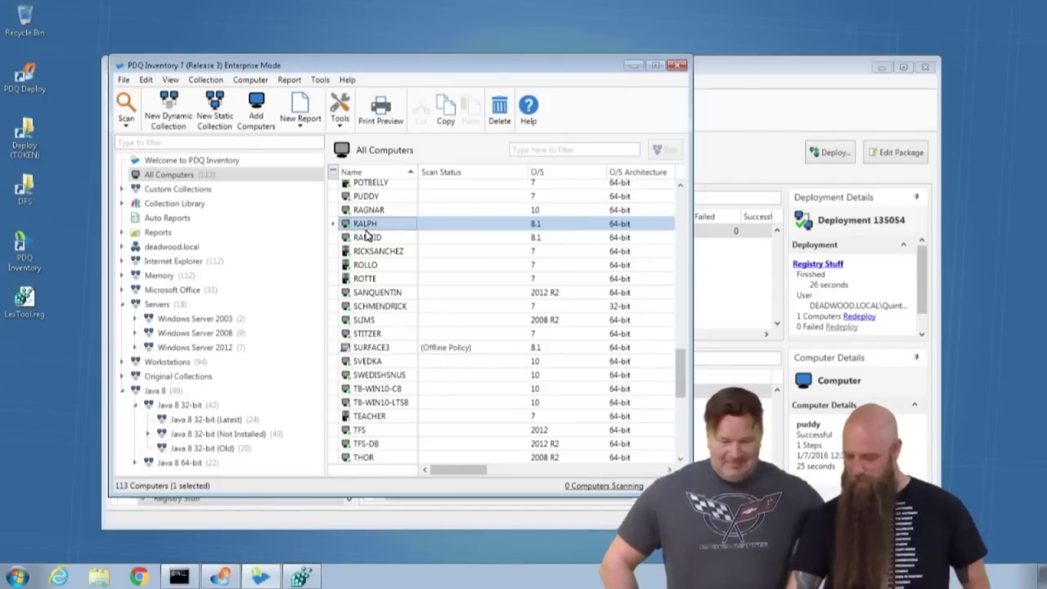
pyautogui.click(366, 198)
pyautogui.doubleClick(365, 199)
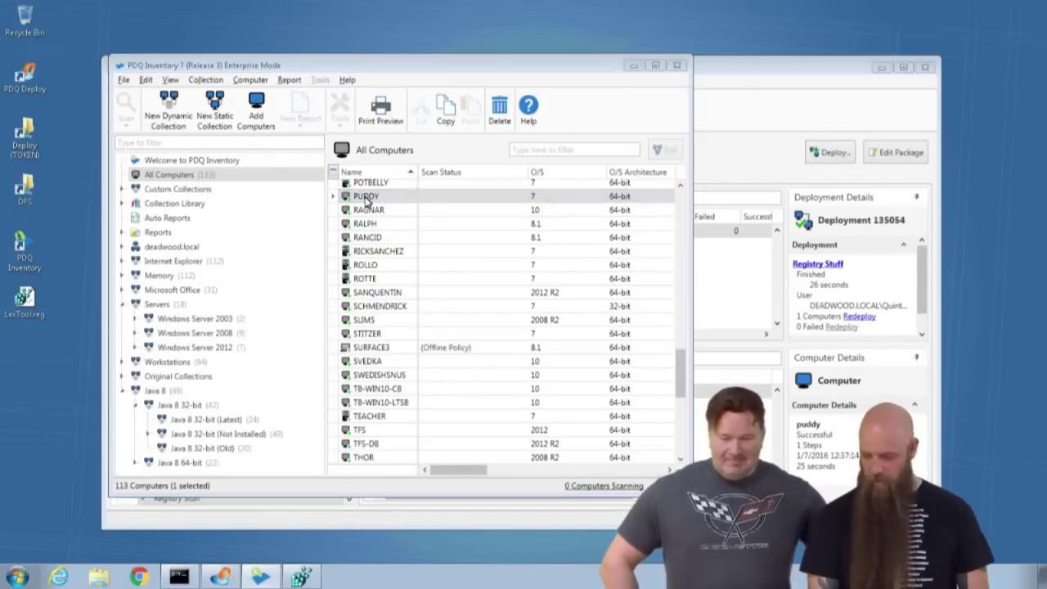
pyautogui.click(468, 285)
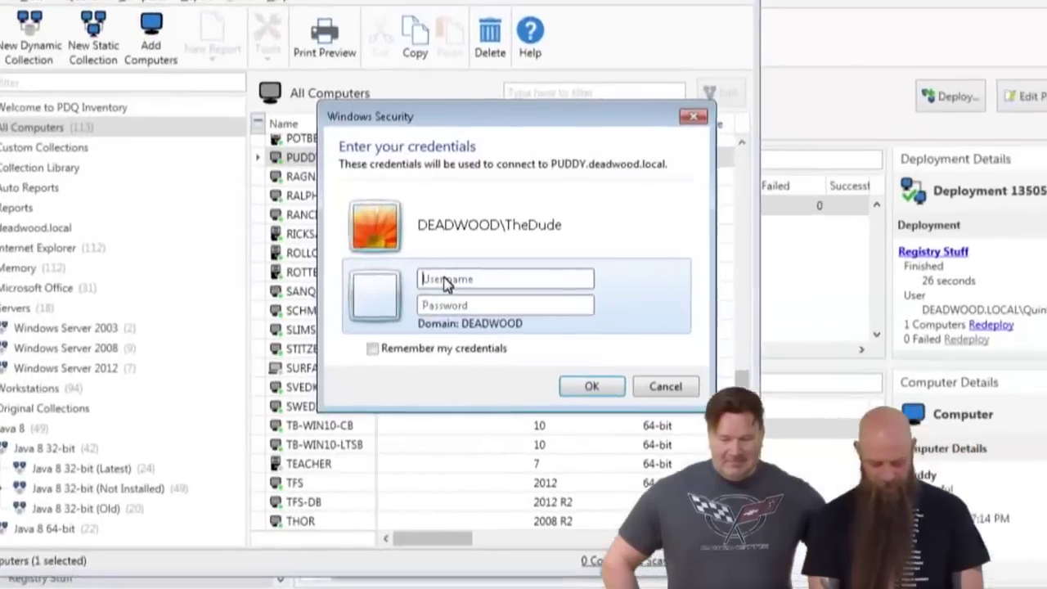
pyautogui.write('QuintonA')
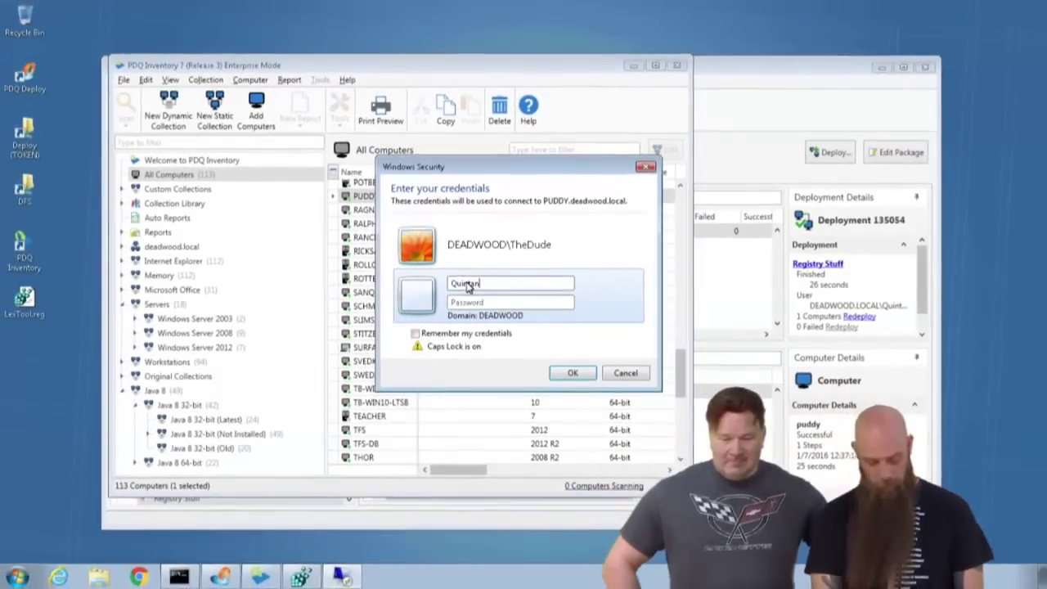
pyautogui.press('capslock')
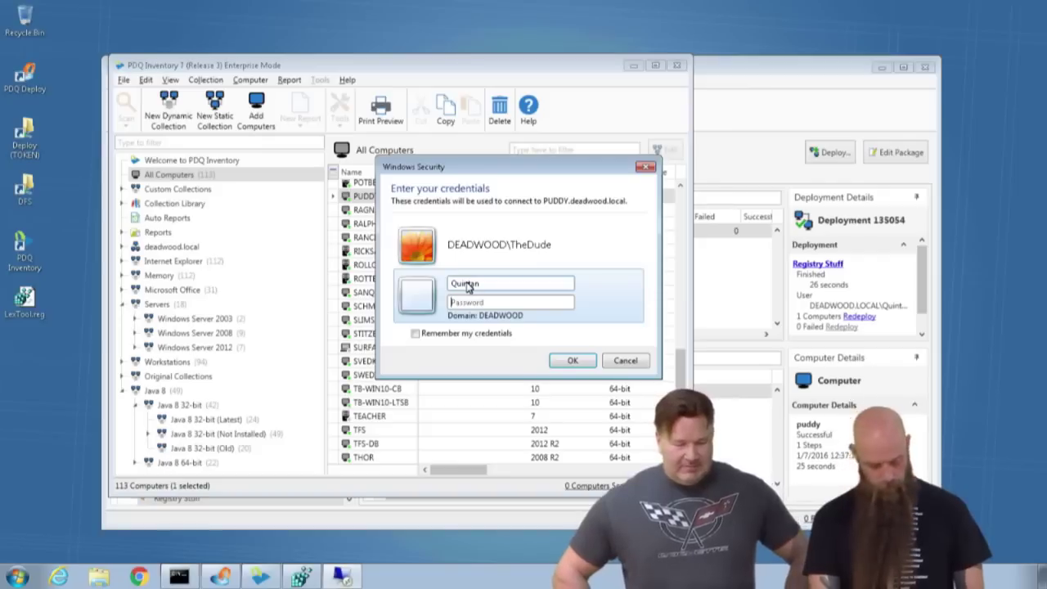
pyautogui.doubleClick(468, 283)
pyautogui.write('Quintana')
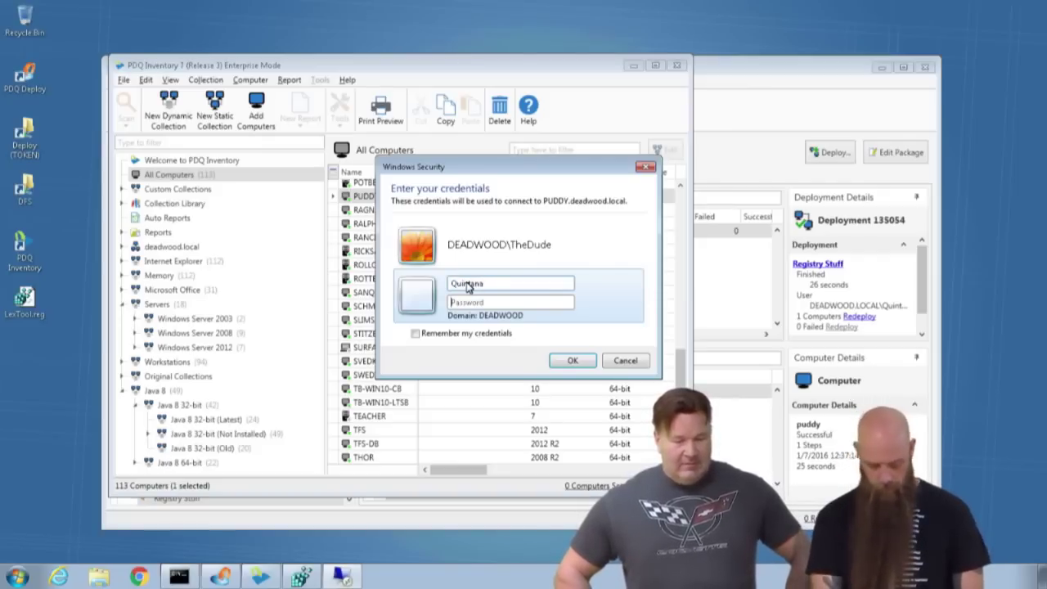
pyautogui.write('•')
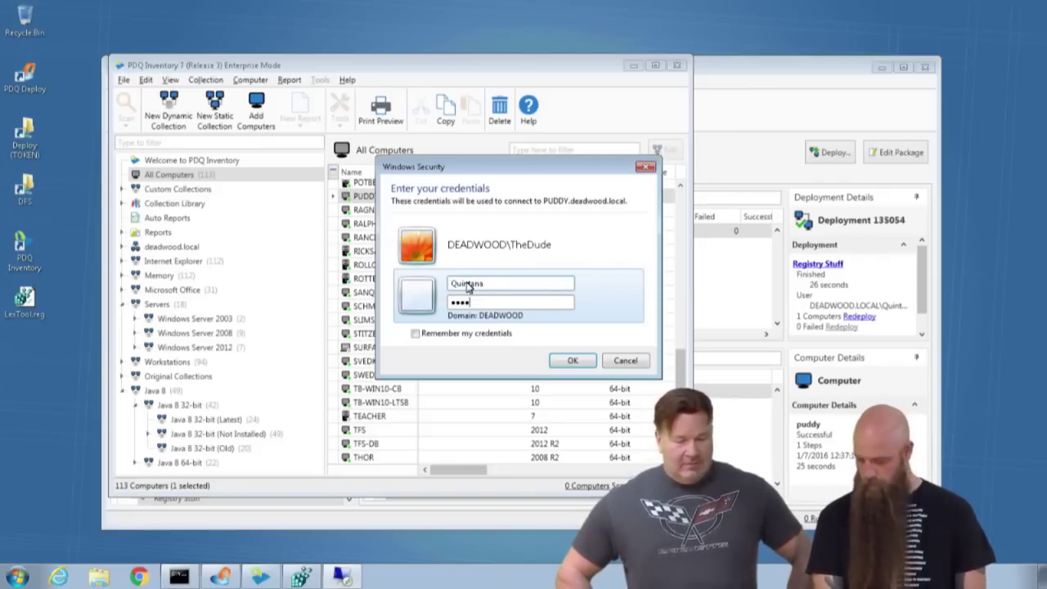
pyautogui.press('Return')
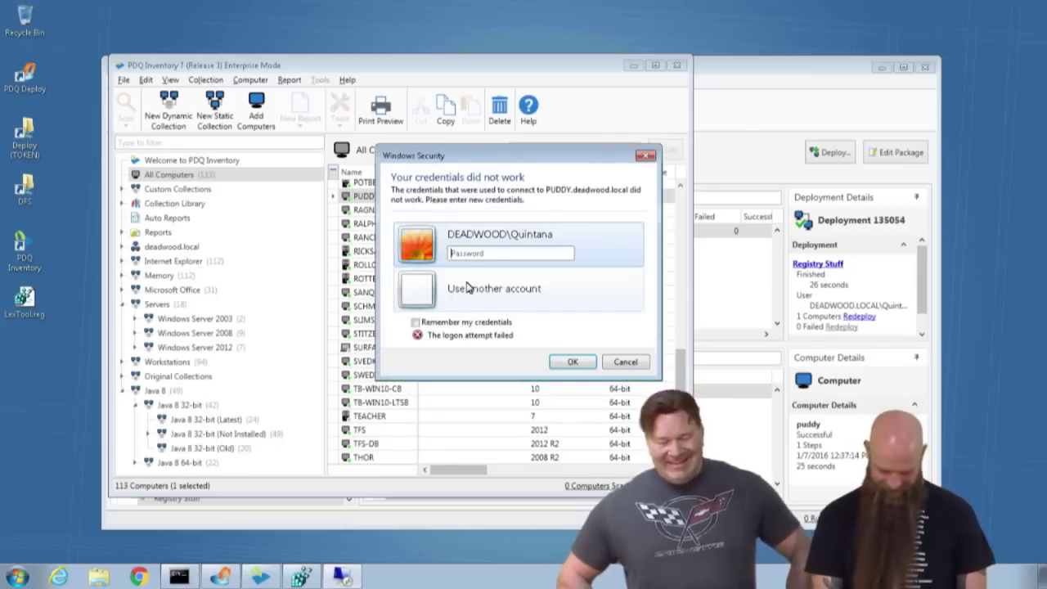
pyautogui.write('•••••••')
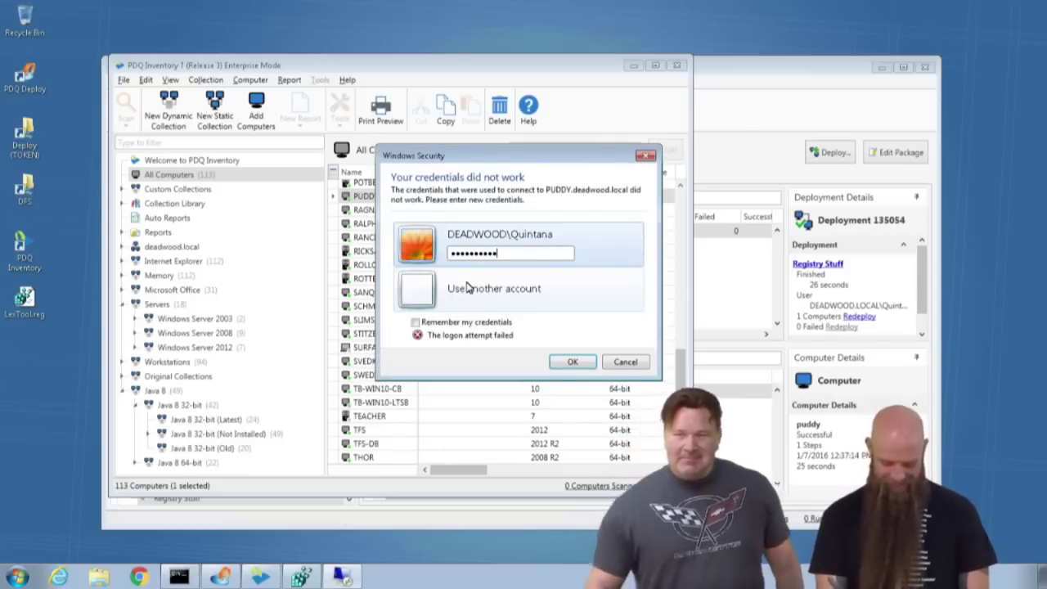
pyautogui.write('•••••••••')
pyautogui.press('Return')
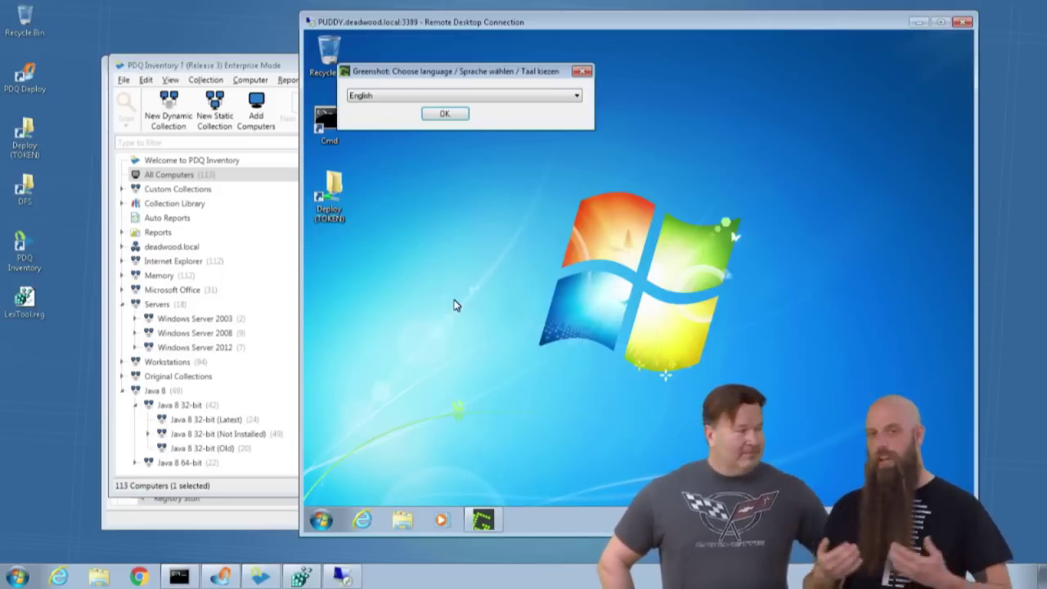
# Accept English in the Greenshot prompt and launch regedit elevated on puddy.
pyautogui.click(458, 112)
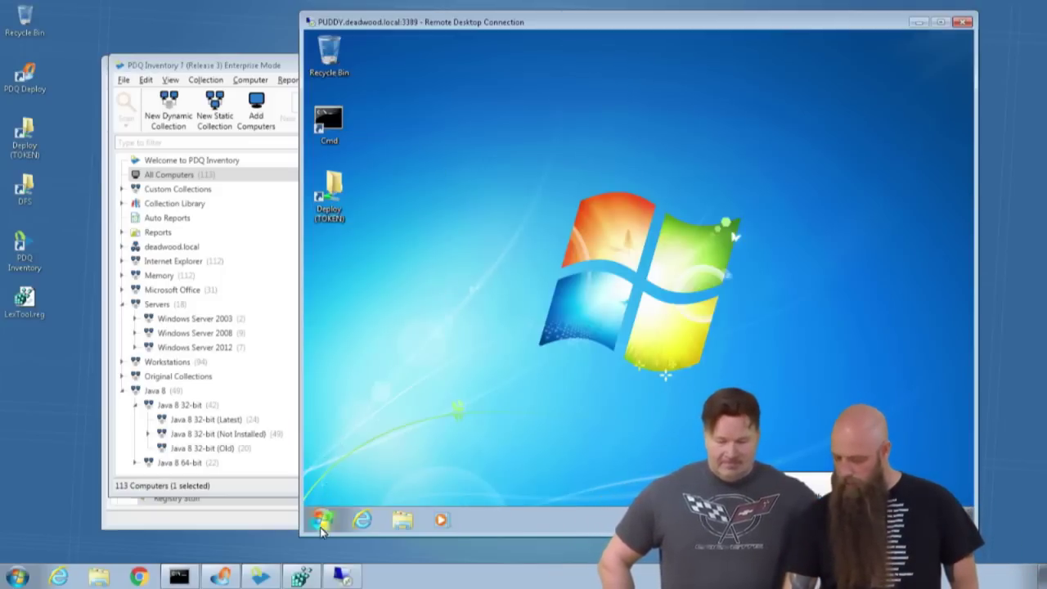
pyautogui.click(322, 517)
pyautogui.click(494, 437)
pyautogui.write('reg')
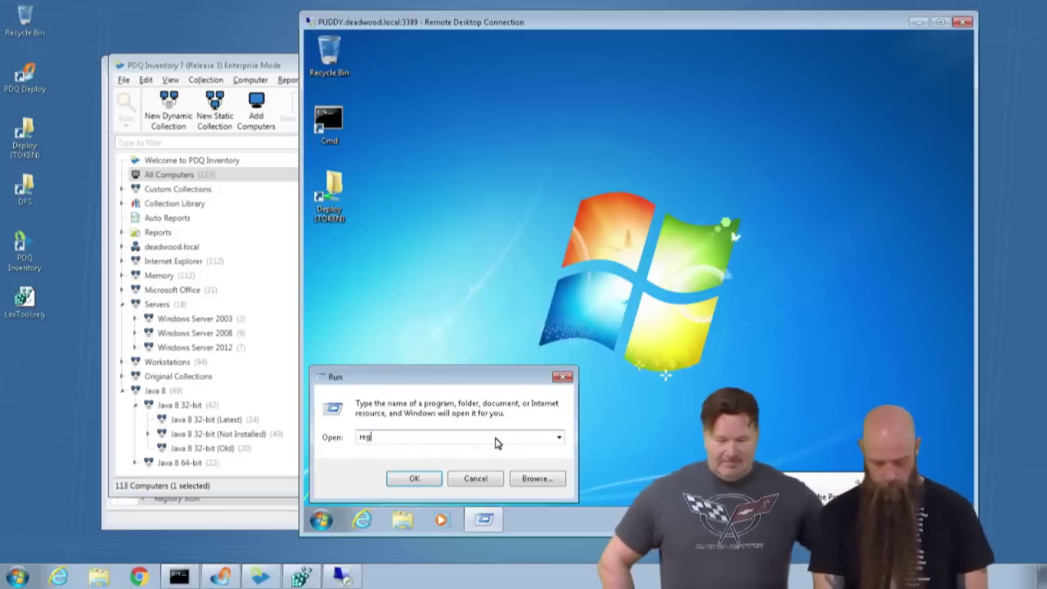
pyautogui.write('edit')
pyautogui.press('Return')
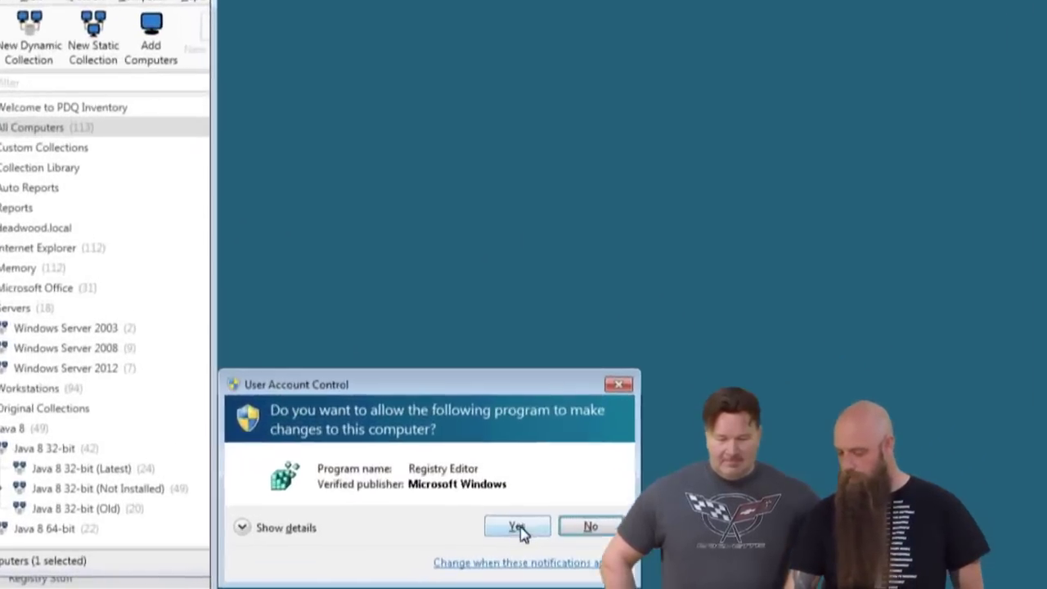
pyautogui.click(509, 460)
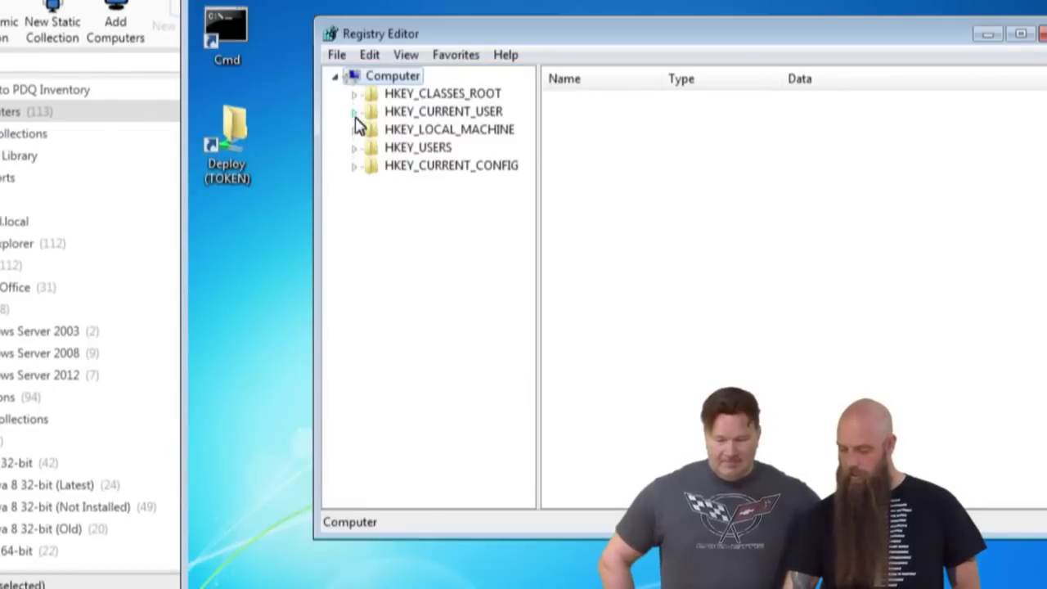
# Delete the Test key under HKEY_CURRENT_USER.
pyautogui.click(354, 112)
pyautogui.click(400, 347)
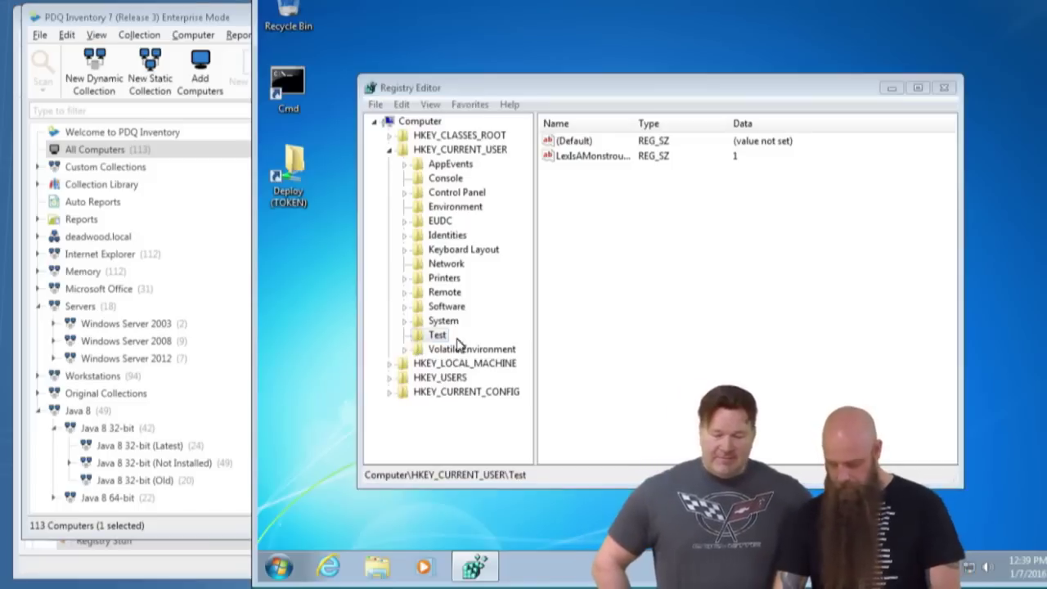
pyautogui.press('Delete')
pyautogui.click(744, 268)
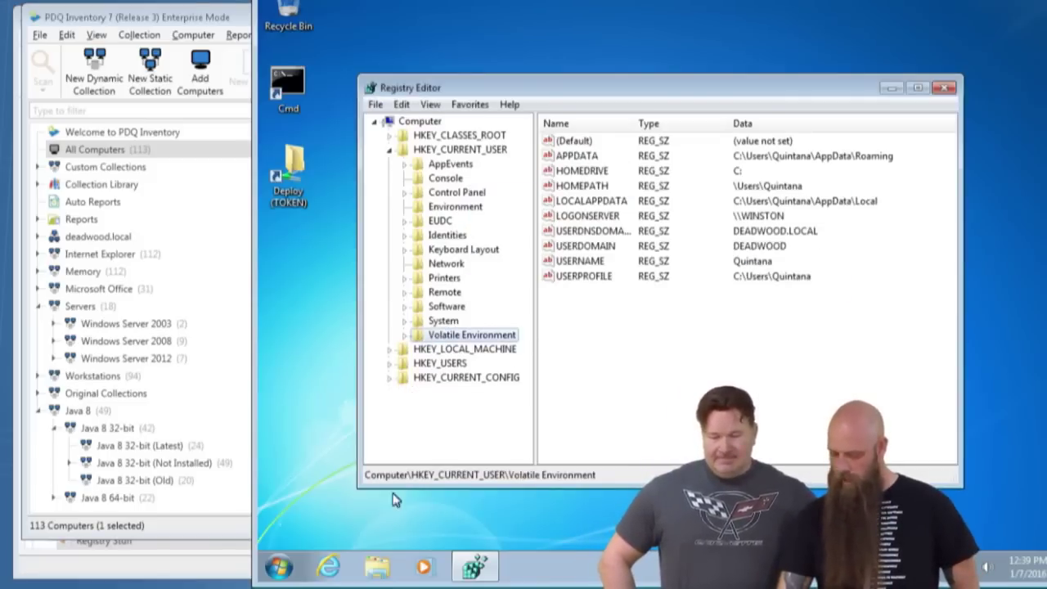
# Close Registry Editor in the remote session.
pyautogui.click(944, 87)
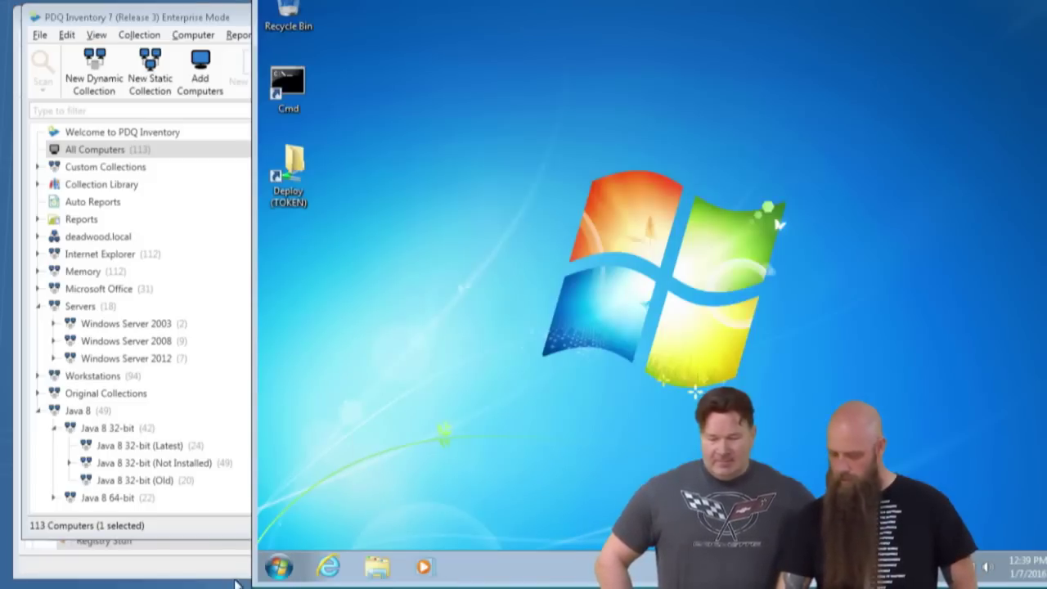
pyautogui.click(282, 566)
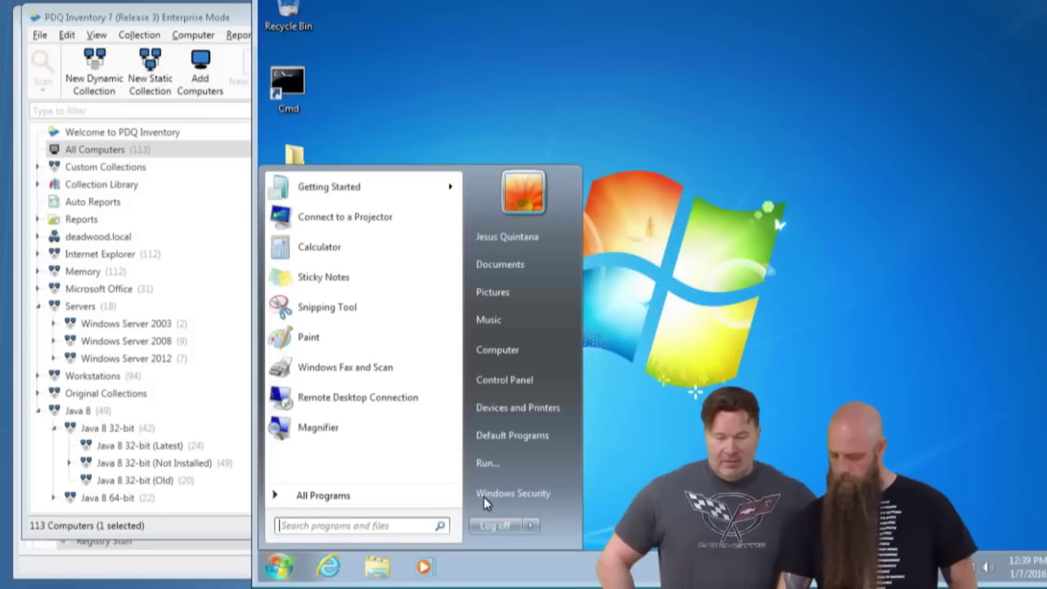
pyautogui.click(491, 523)
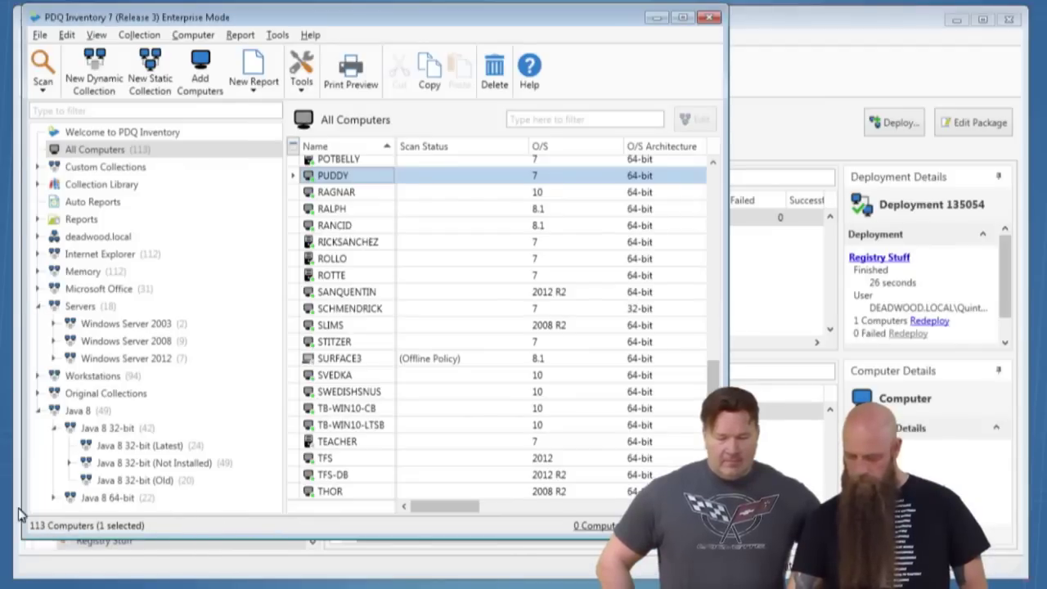
# Open a Remote Desktop session to PUDDY with a different account's username and password.
pyautogui.doubleClick(320, 177)
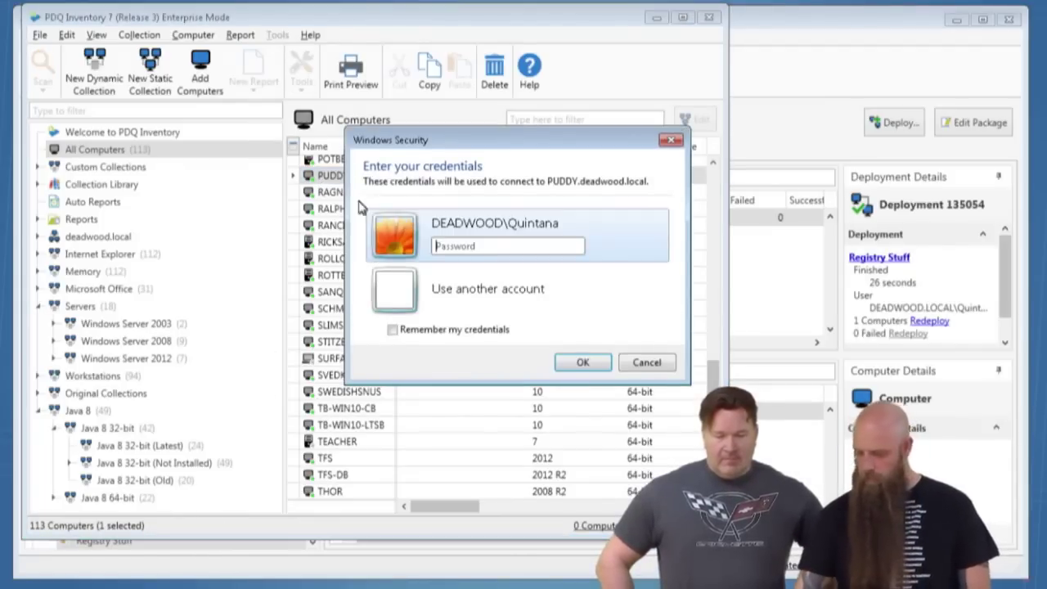
pyautogui.click(396, 296)
pyautogui.write('TheDude')
pyautogui.press('Tab')
pyautogui.write('********')
pyautogui.press('Return')
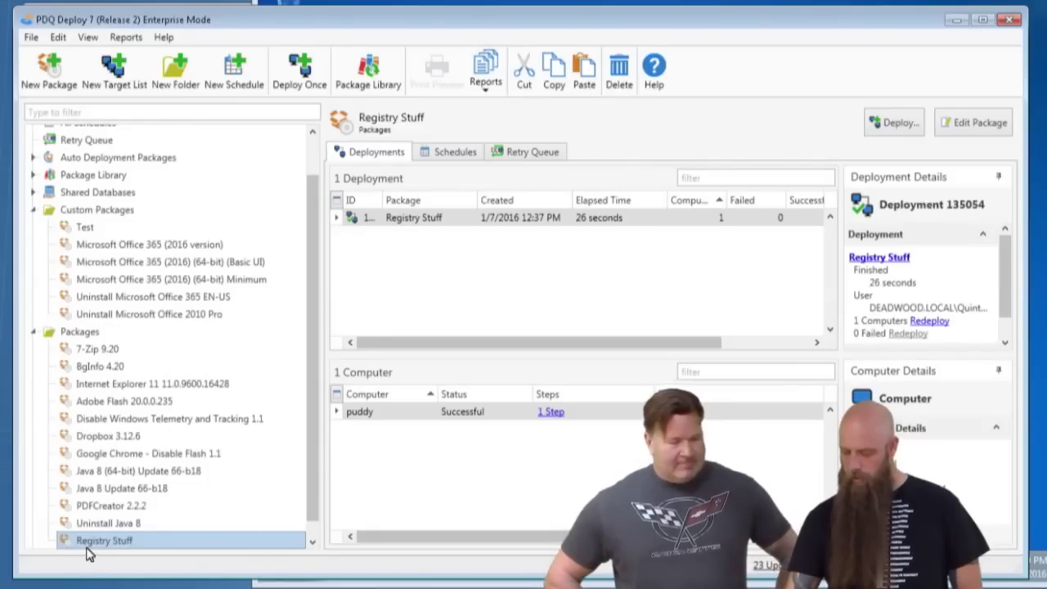
# Change Registry Stuff Step 1's Run As option to Logged on User.
pyautogui.doubleClick(104, 536)
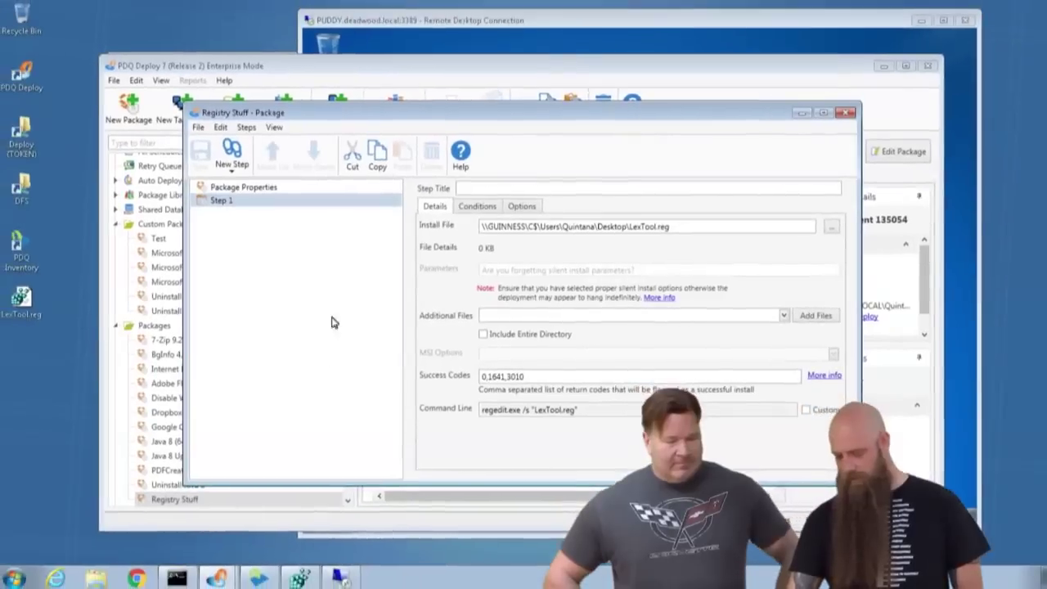
pyautogui.click(521, 206)
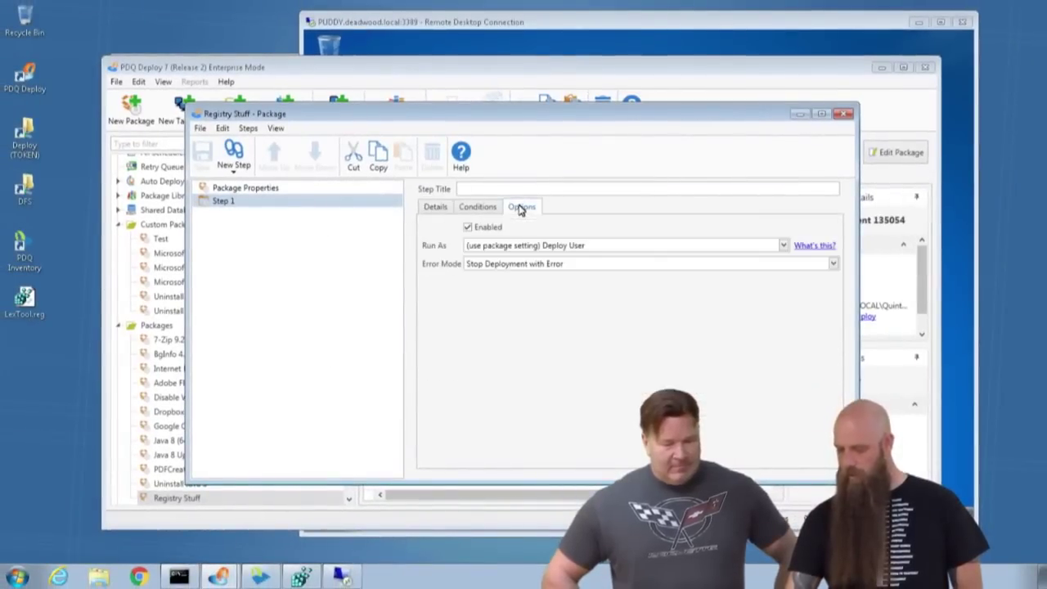
pyautogui.click(495, 247)
pyautogui.click(463, 324)
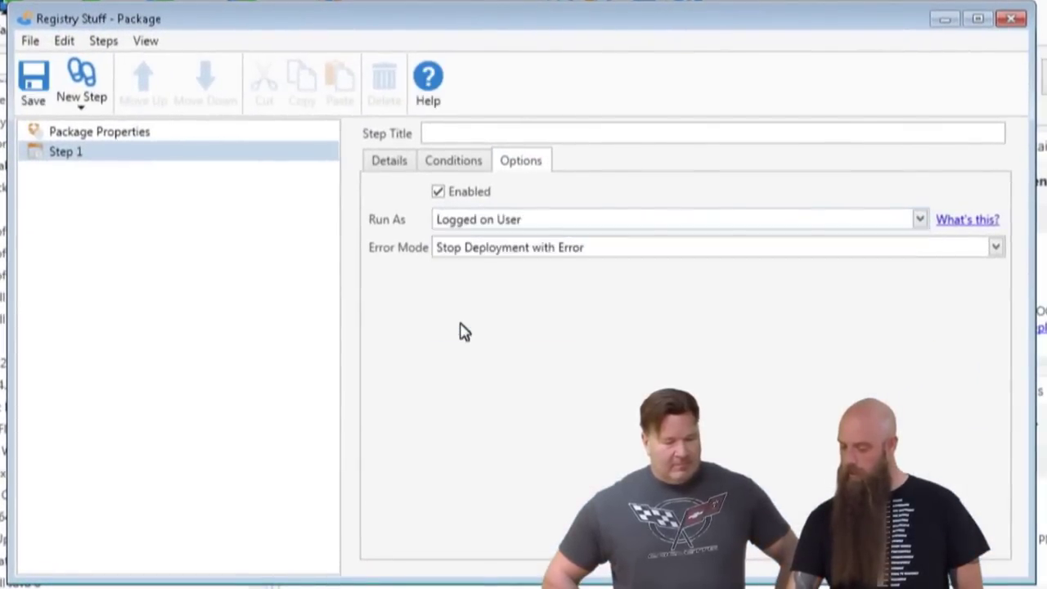
pyautogui.click(462, 161)
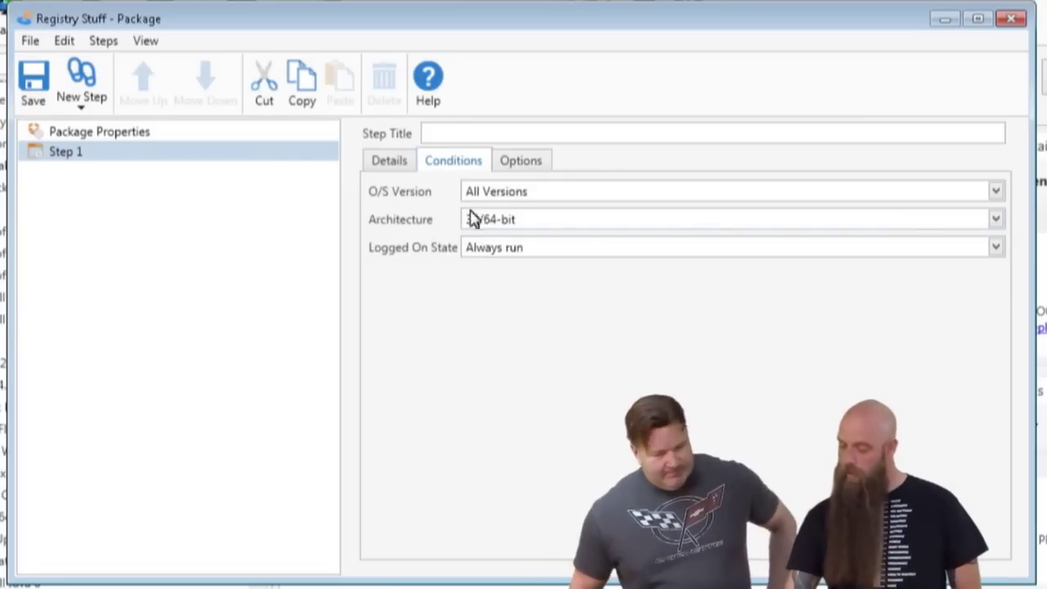
# Set Step 1's Logged On State to 'Only run if a user is logged on' and save.
pyautogui.click(486, 251)
pyautogui.click(495, 308)
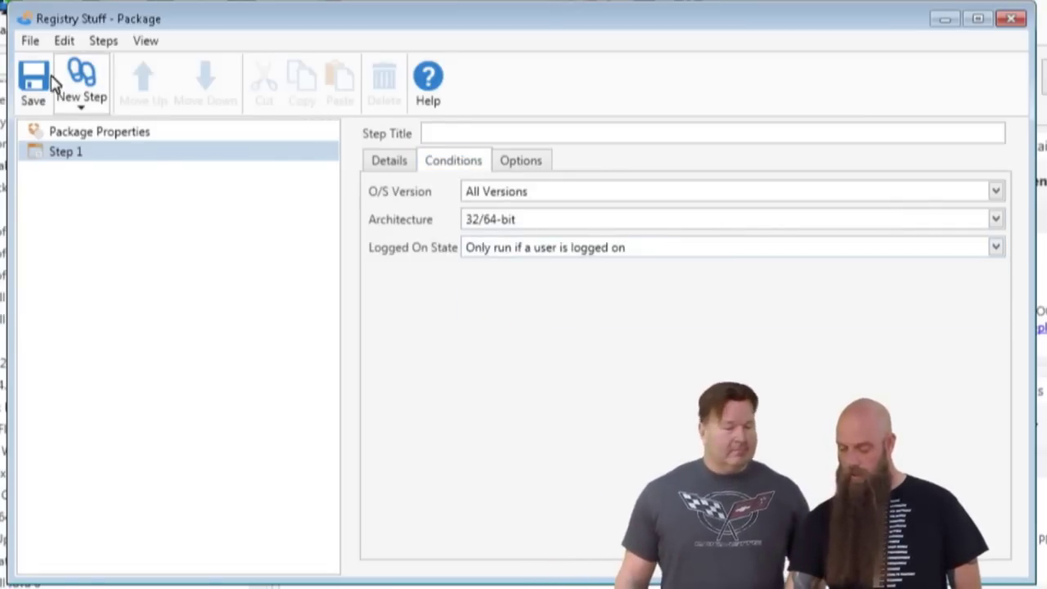
pyautogui.click(42, 83)
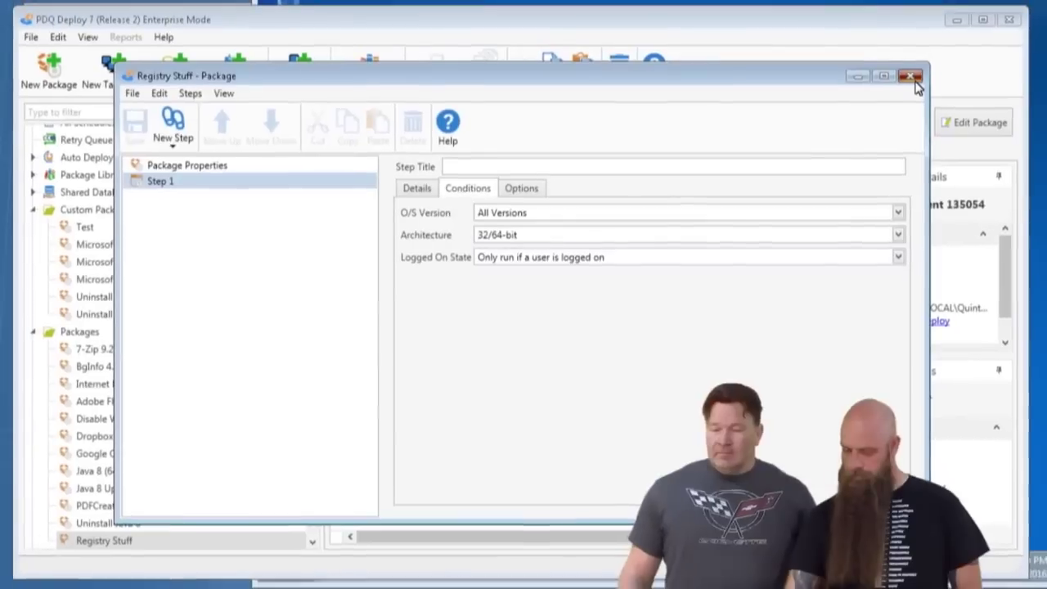
pyautogui.click(977, 38)
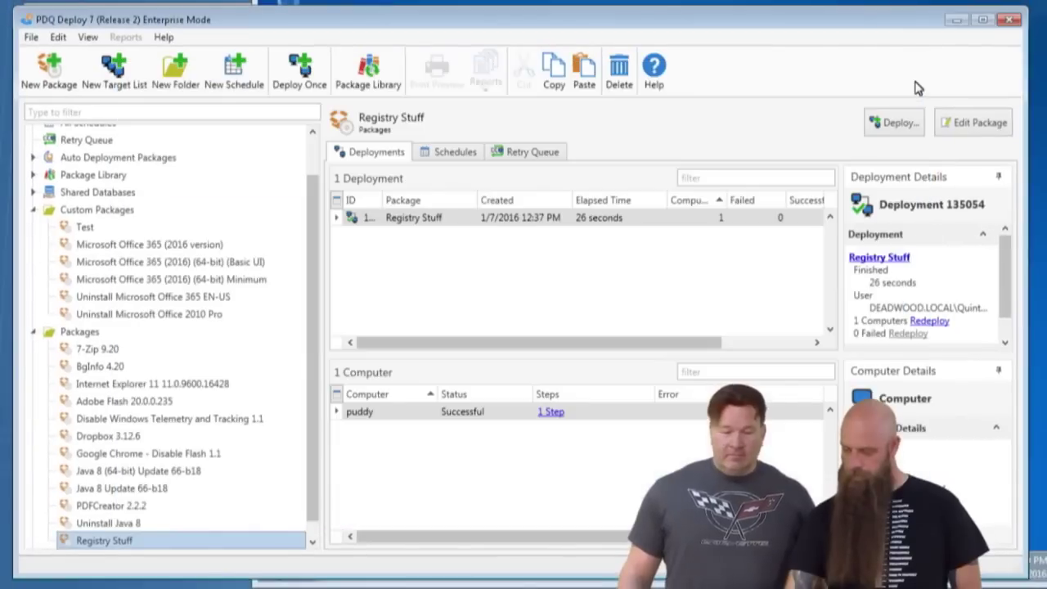
# Redeploy Registry Stuff to puddy.
pyautogui.rightClick(400, 415)
pyautogui.click(433, 450)
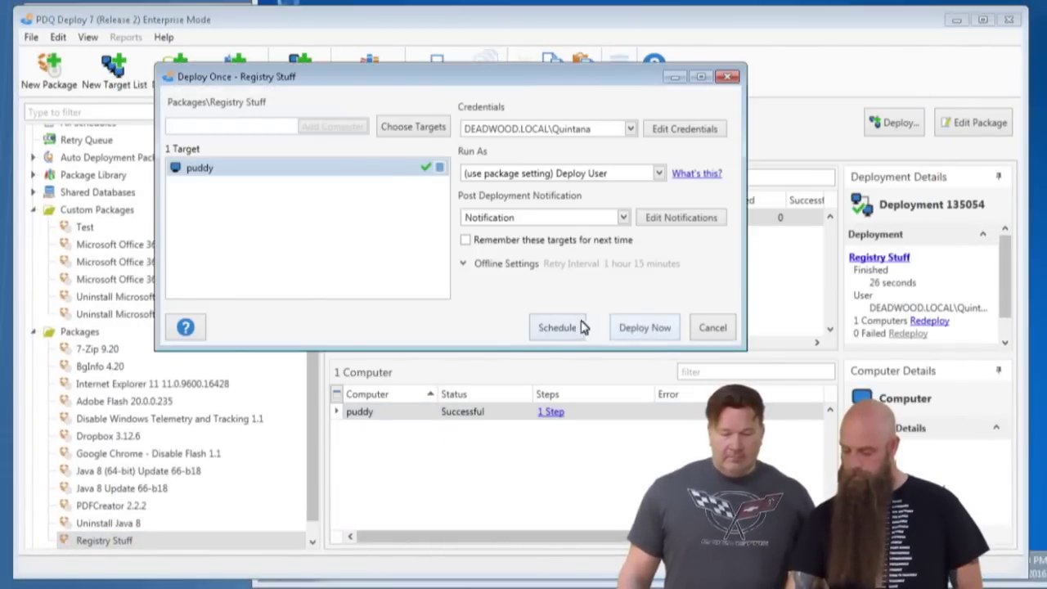
pyautogui.click(619, 327)
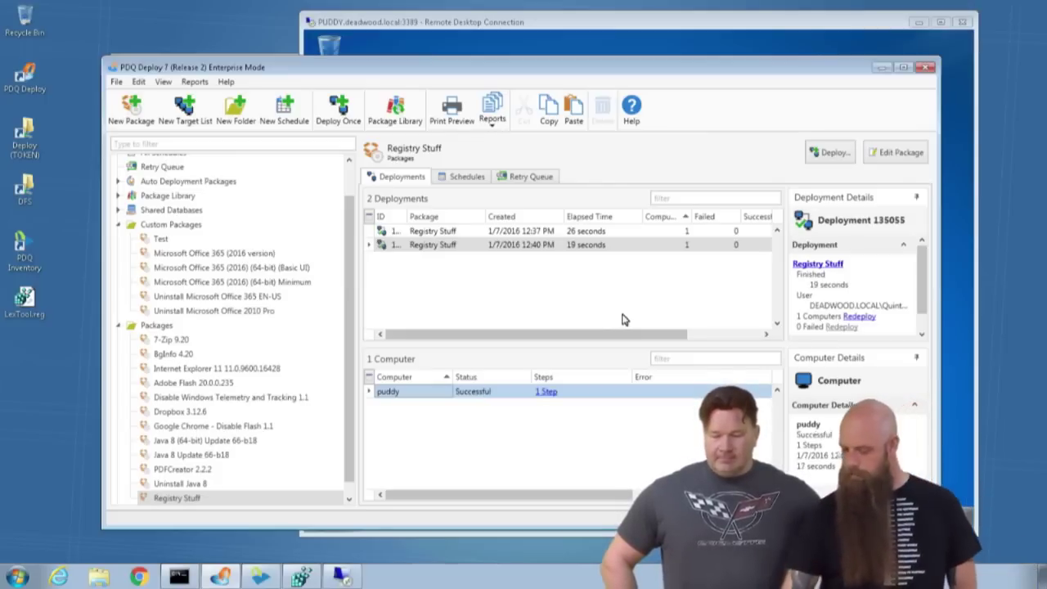
# Run regedit on puddy and confirm the Test key under HKEY_CURRENT_USER holds REG_SZ value 1.
pyautogui.click(578, 23)
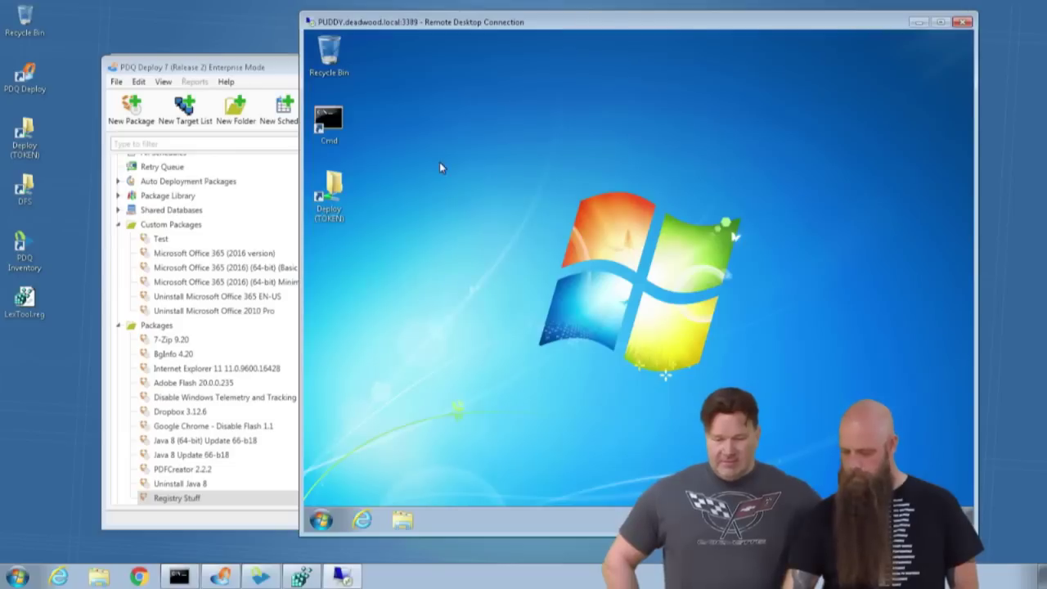
pyautogui.click(320, 519)
pyautogui.click(489, 436)
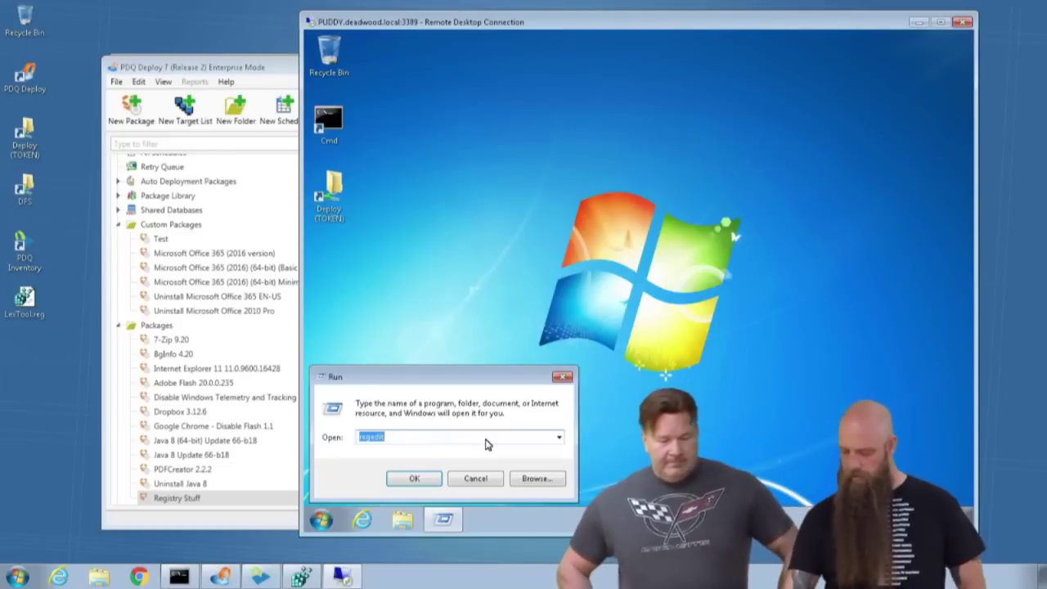
pyautogui.press('Return')
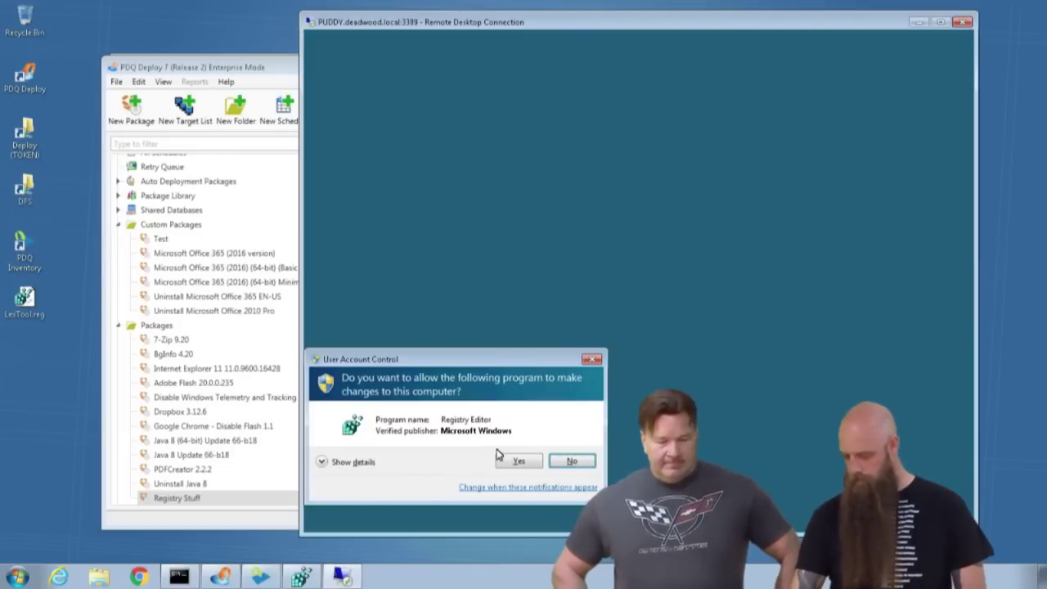
pyautogui.click(506, 461)
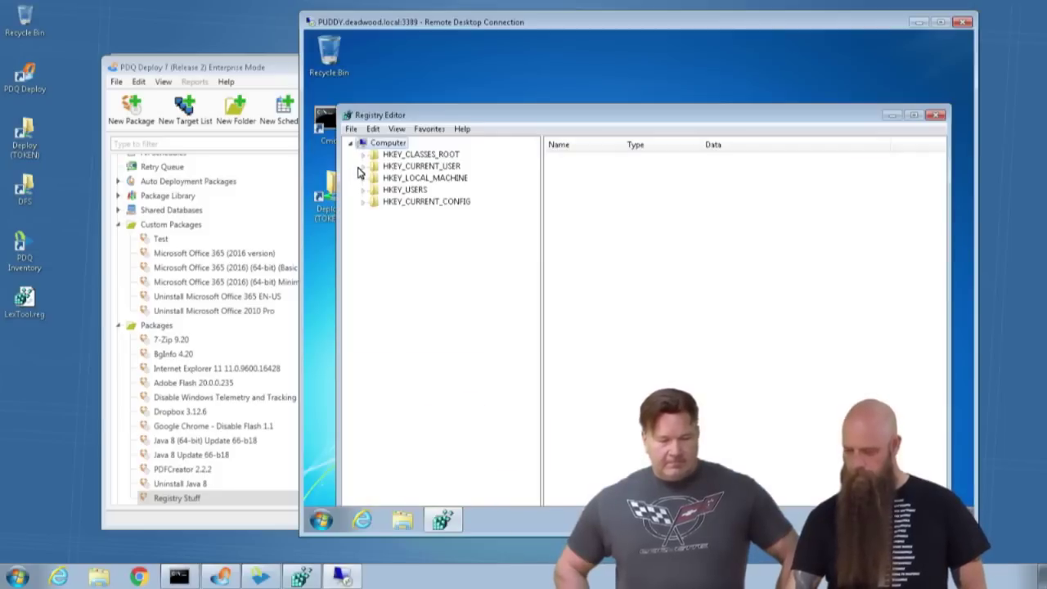
pyautogui.click(365, 166)
pyautogui.click(398, 321)
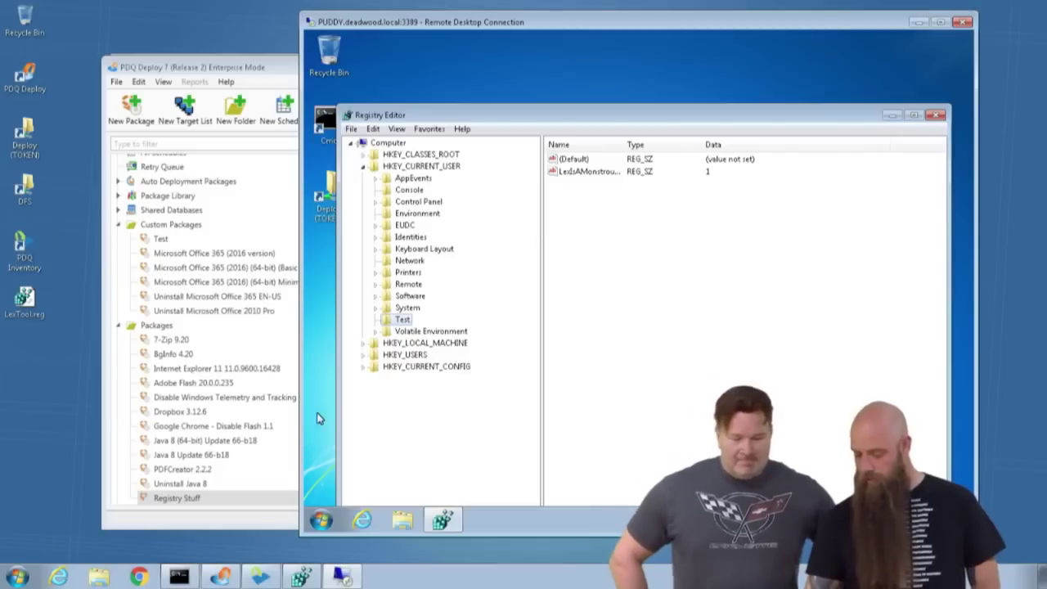
# Run %appdata% to open the user's AppData\Roaming folder in Explorer.
pyautogui.click(20, 576)
pyautogui.click(193, 455)
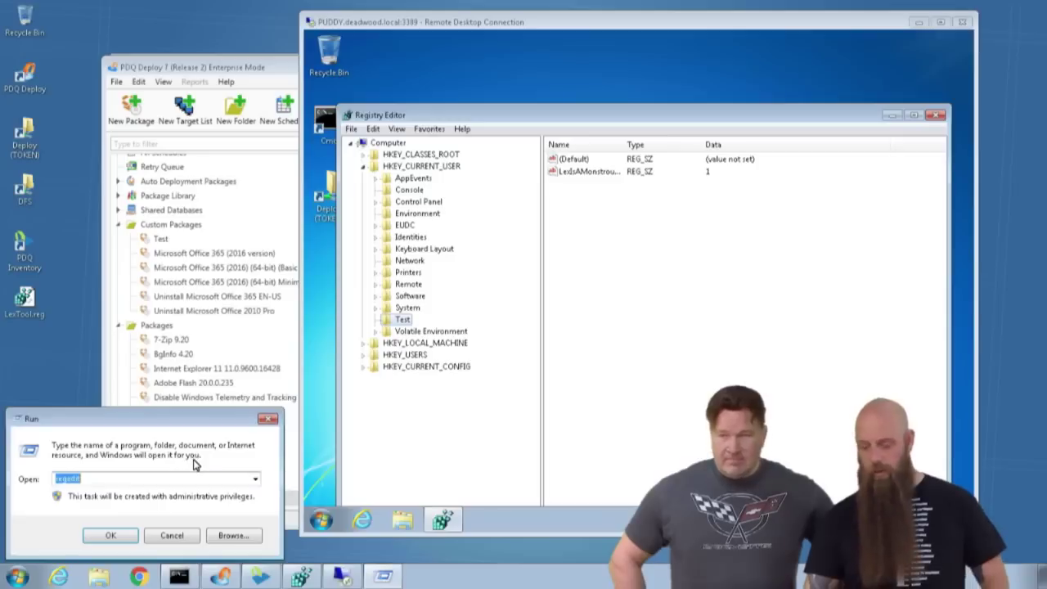
pyautogui.write('%a')
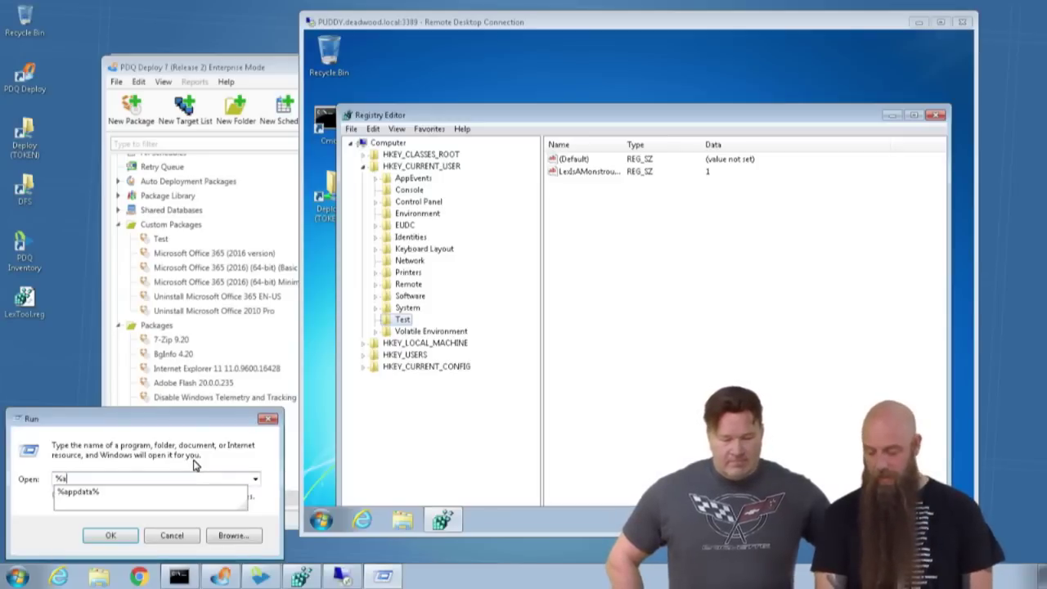
pyautogui.write('ppdata%')
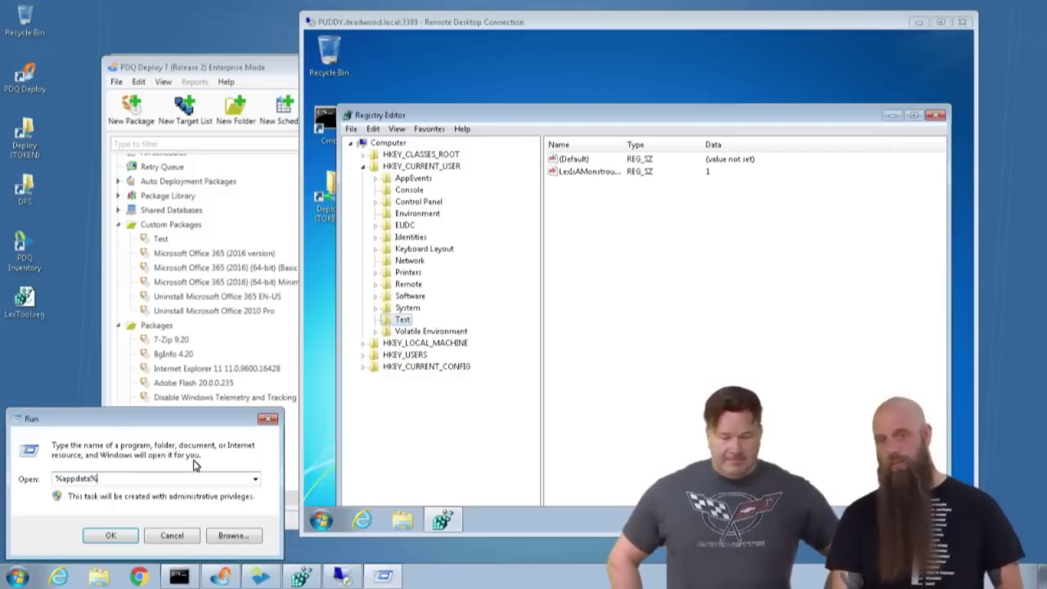
pyautogui.press('Return')
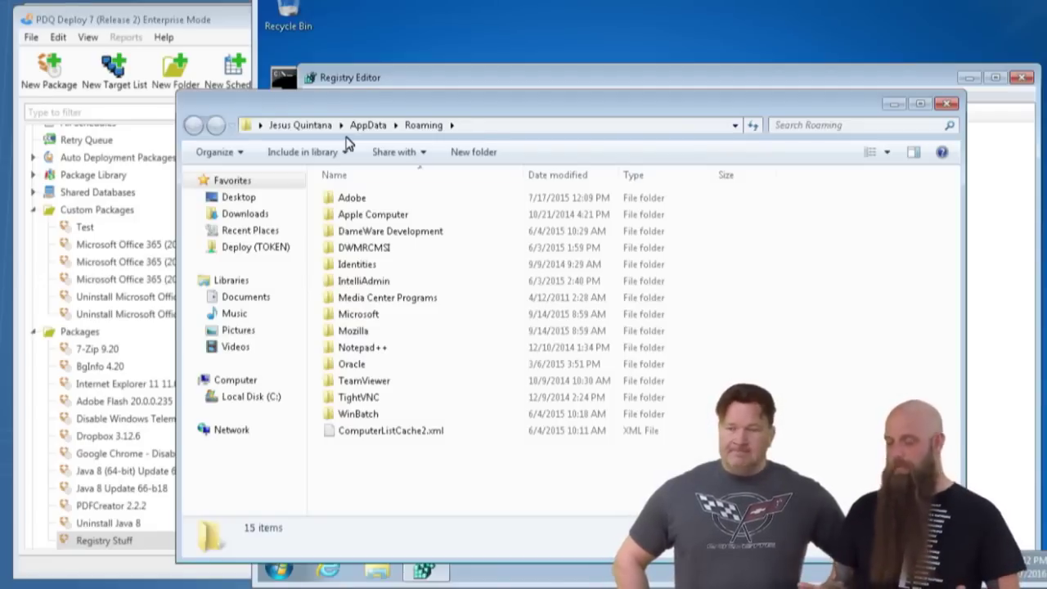
# Open puddy's Roaming folder via %appdata% from Run, then close that Explorer window.
pyautogui.click(359, 77)
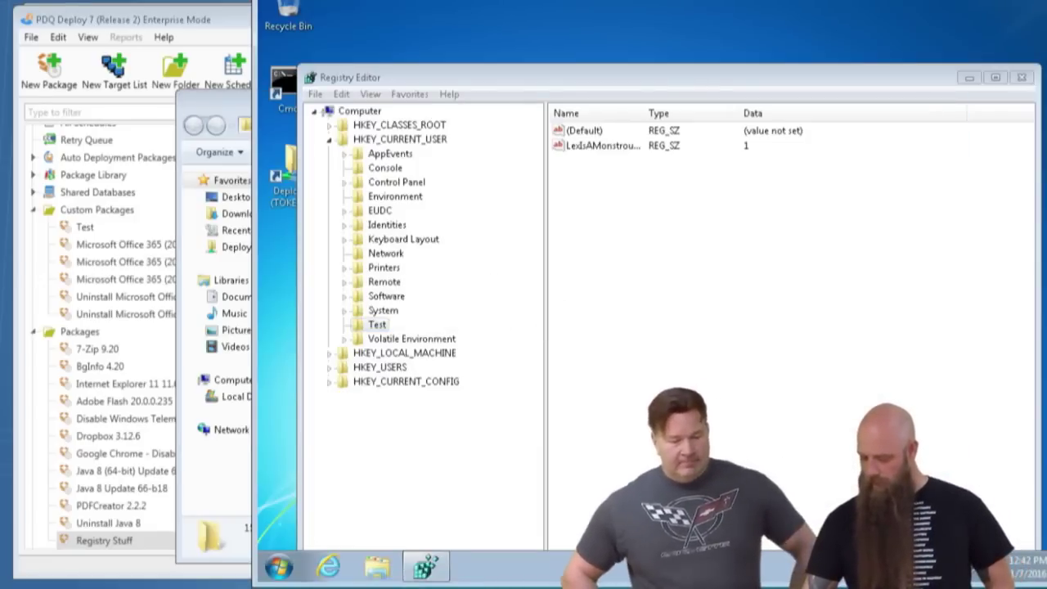
pyautogui.click(279, 572)
pyautogui.click(484, 463)
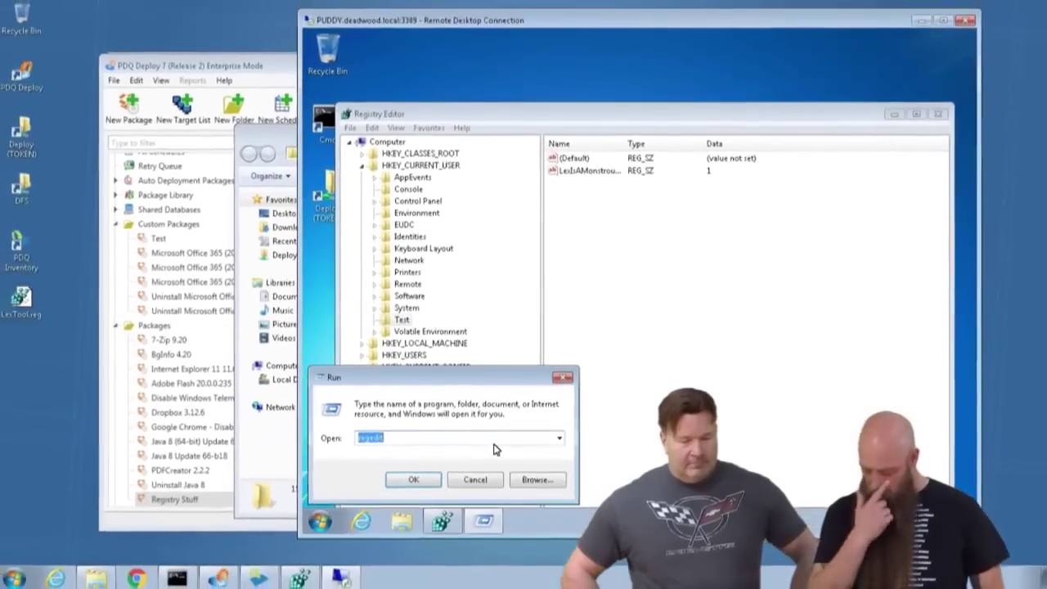
pyautogui.write('%ap')
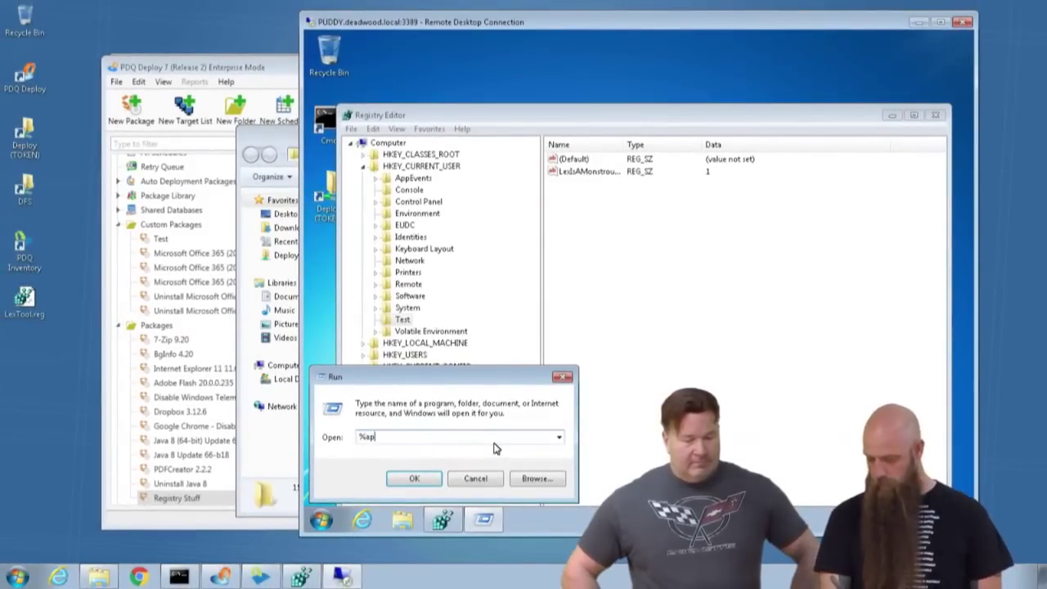
pyautogui.write('pdata%')
pyautogui.press('Return')
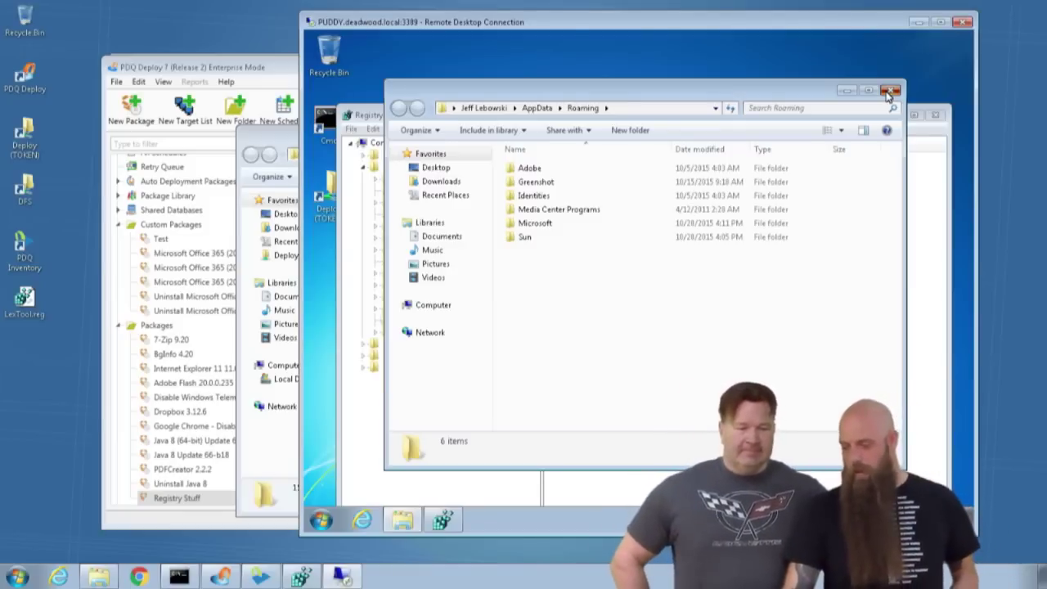
pyautogui.click(890, 91)
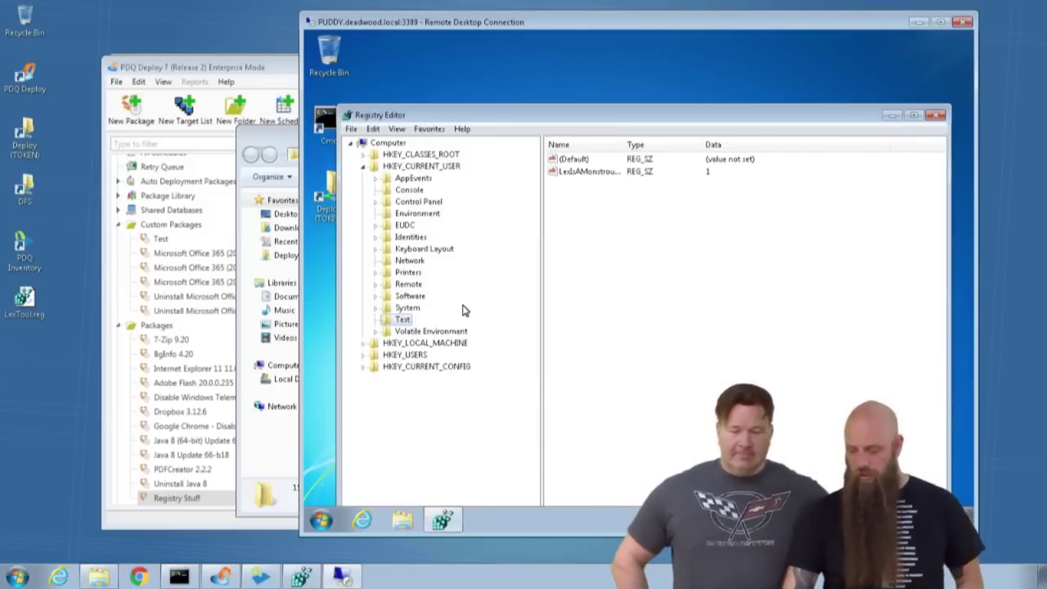
# Review the Install PDFCreator step's details in PDFCreator 2.2.2, then close the package editor.
pyautogui.click(220, 79)
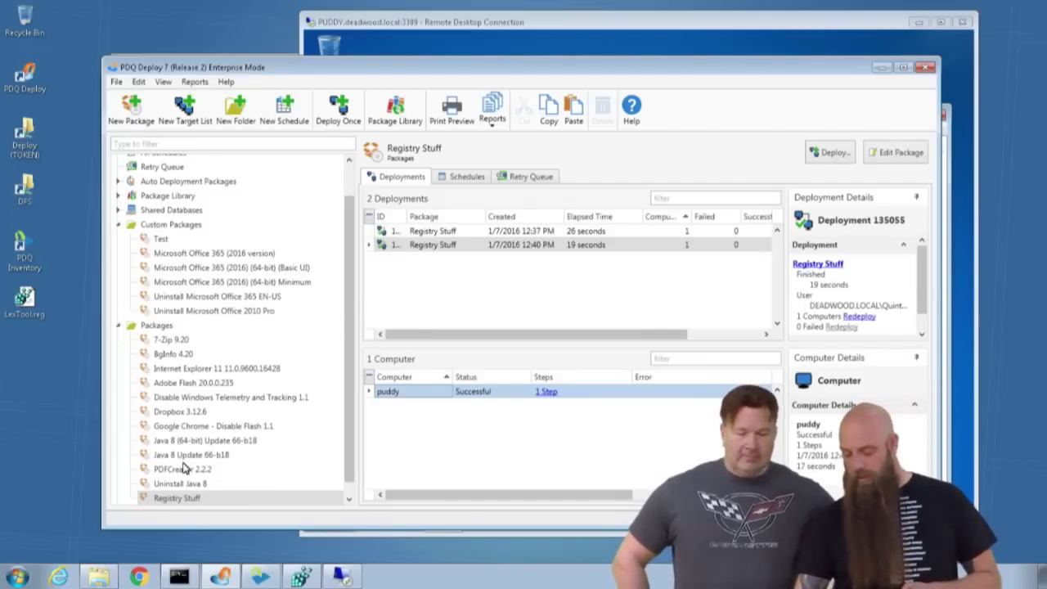
pyautogui.doubleClick(183, 470)
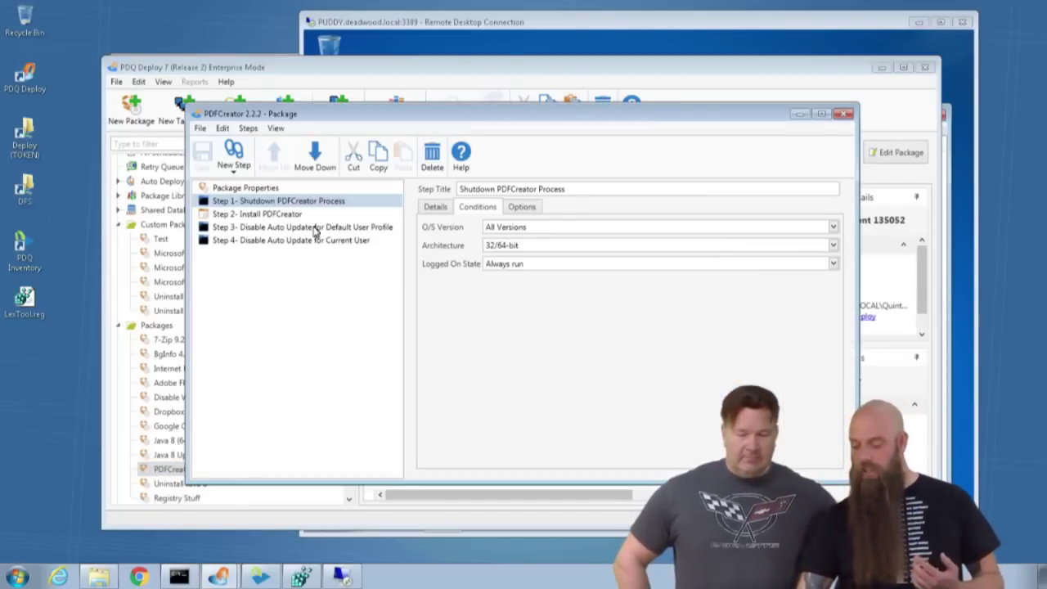
pyautogui.click(276, 214)
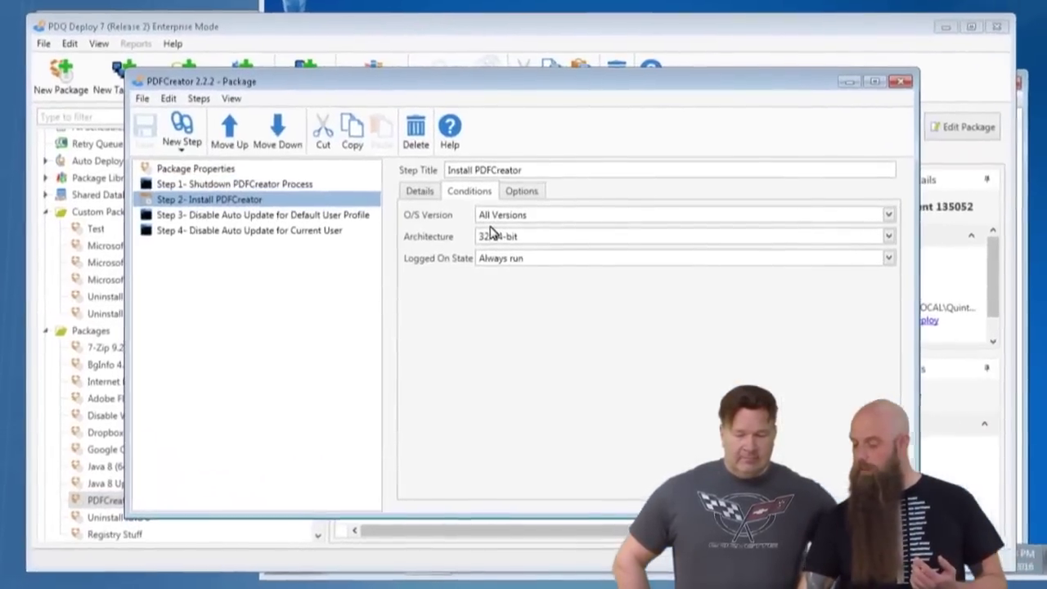
pyautogui.click(436, 209)
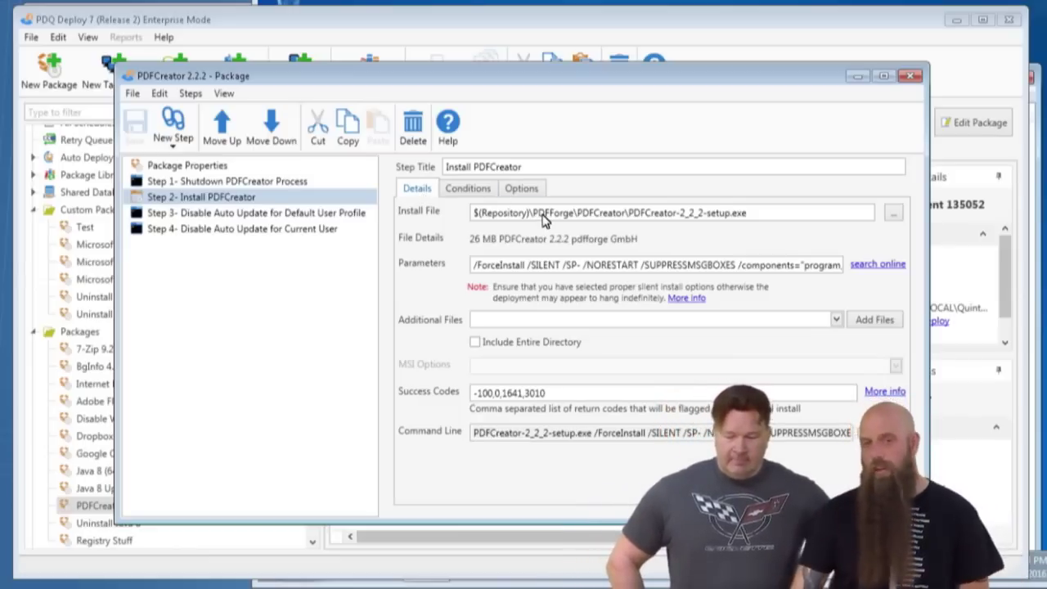
pyautogui.click(910, 76)
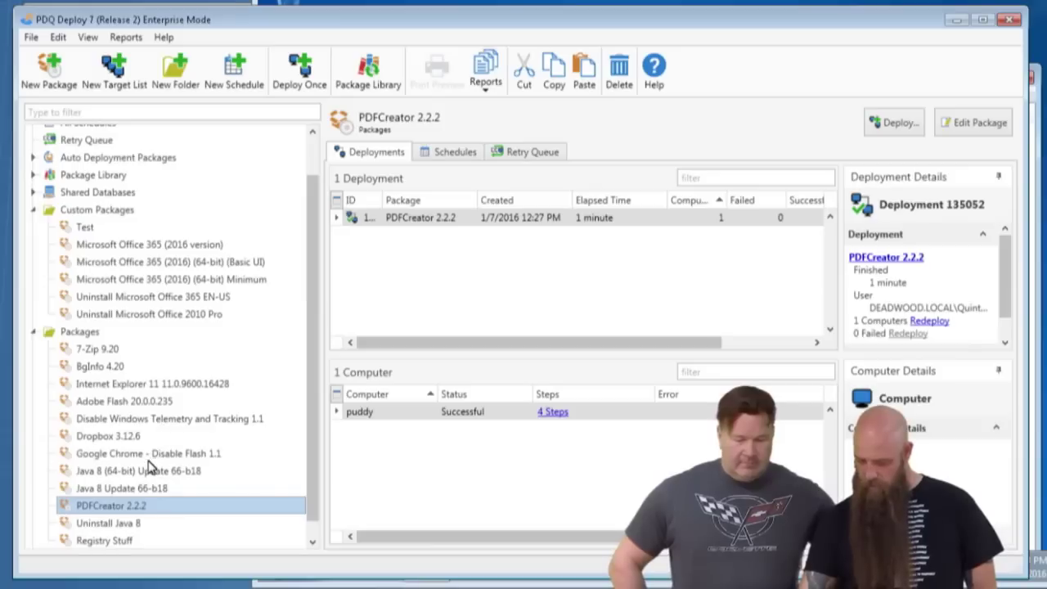
pyautogui.scroll(-1, 149, 466)
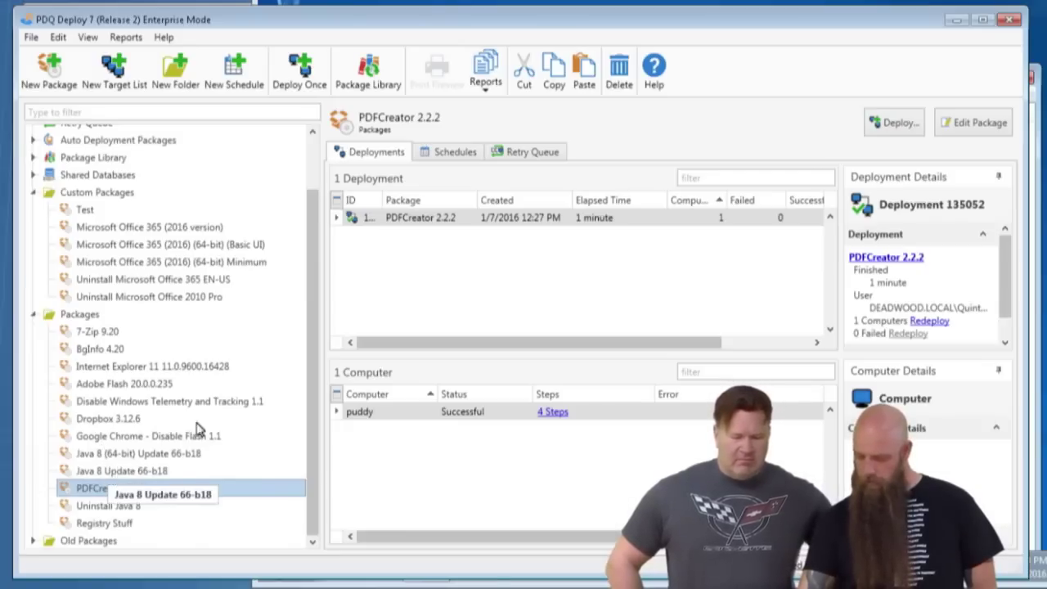
# Search the Package Library for 'java' and import the Java 8 package.
pyautogui.click(88, 162)
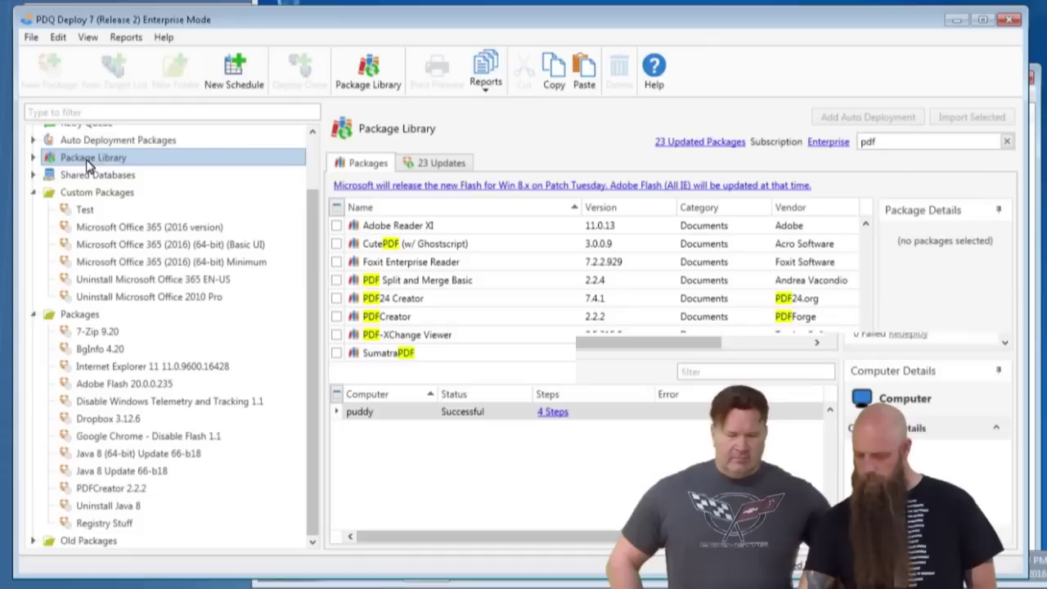
pyautogui.click(861, 144)
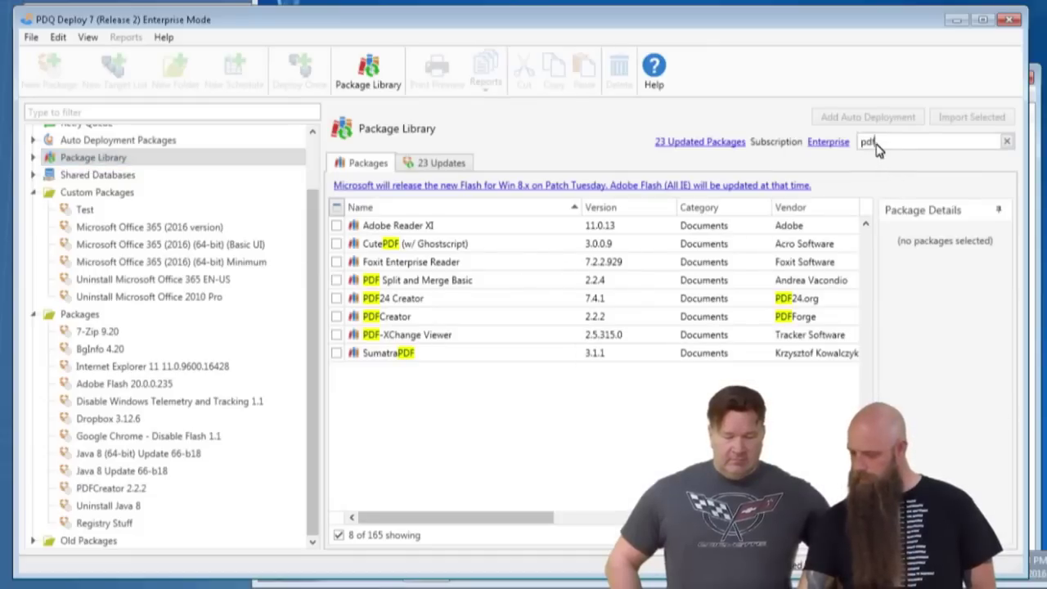
pyautogui.doubleClick(865, 144)
pyautogui.write('java')
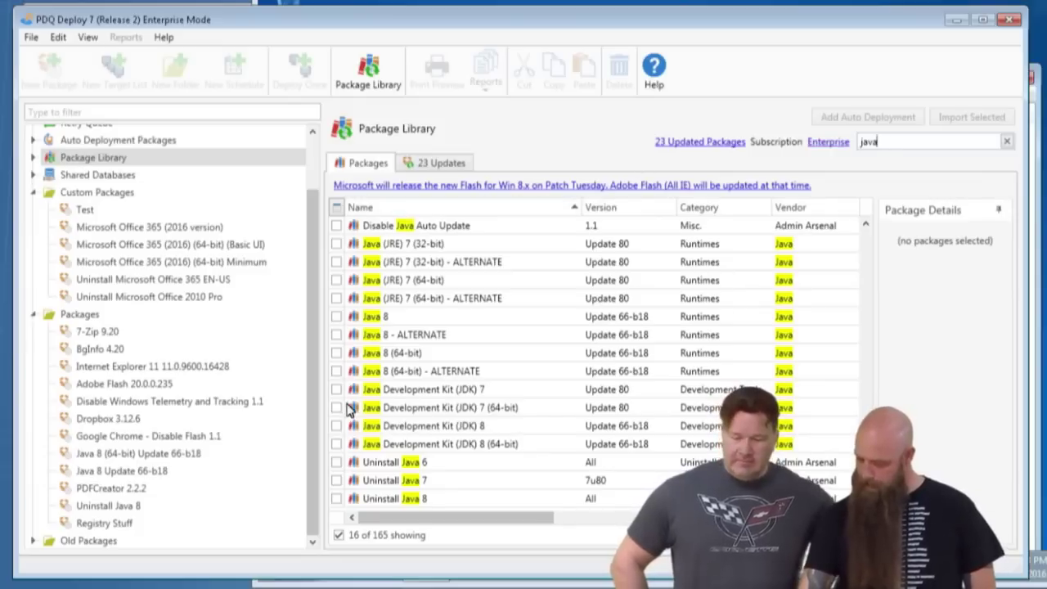
pyautogui.click(338, 317)
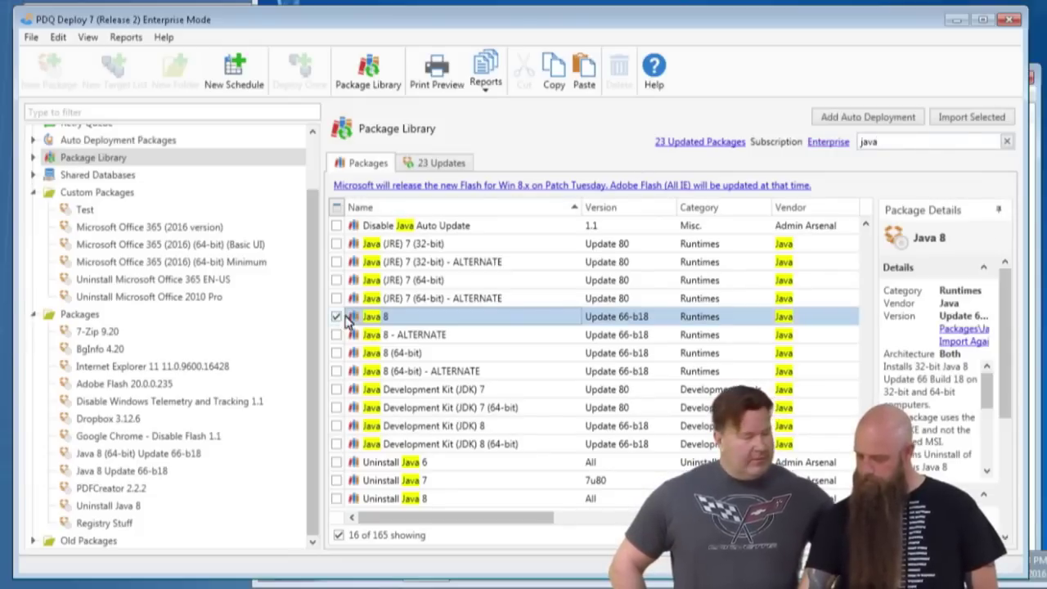
pyautogui.click(968, 123)
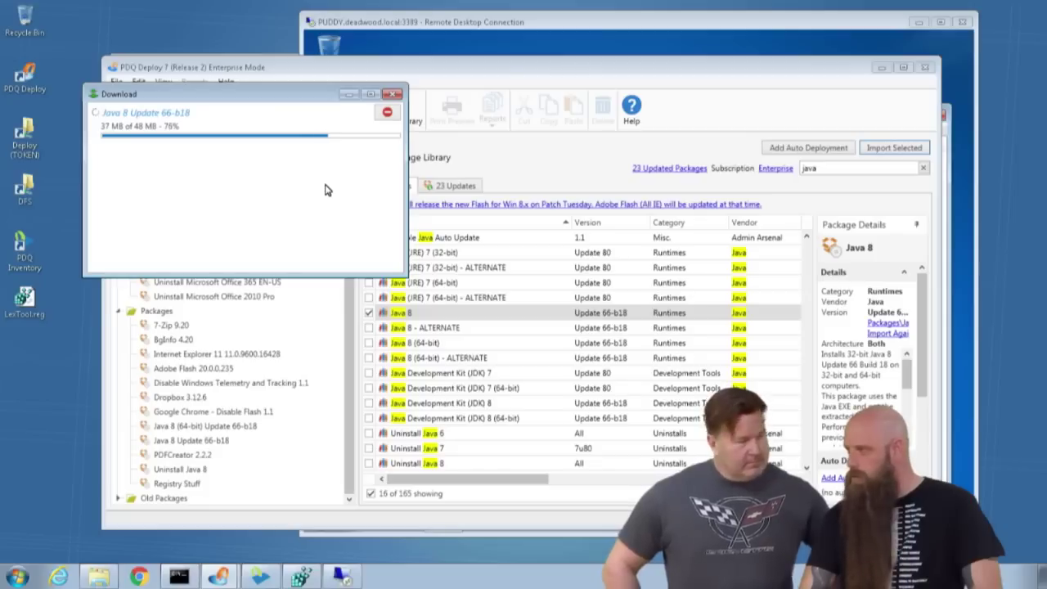
pyautogui.click(551, 159)
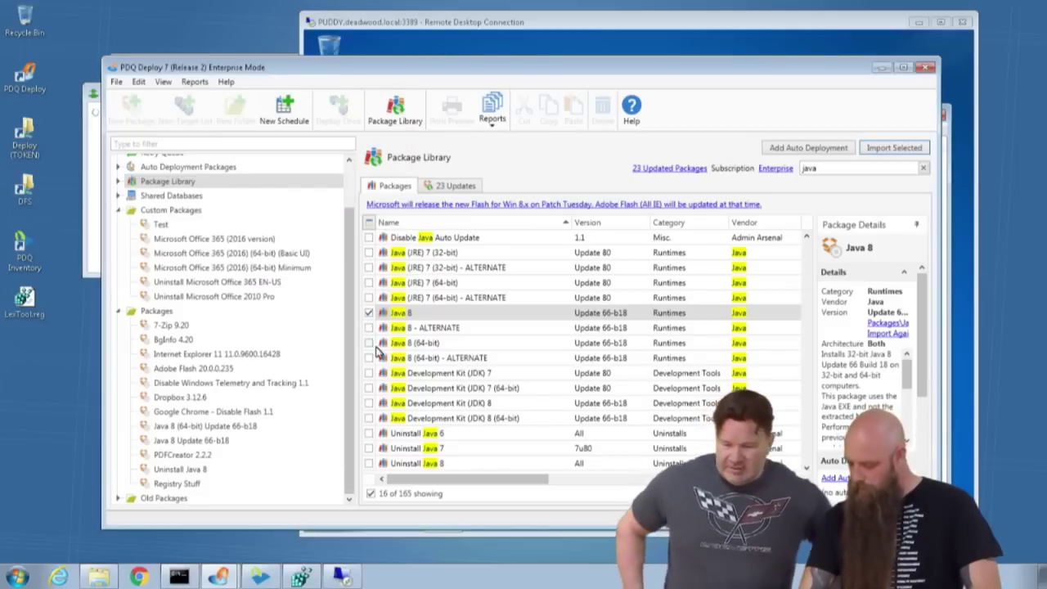
pyautogui.click(370, 313)
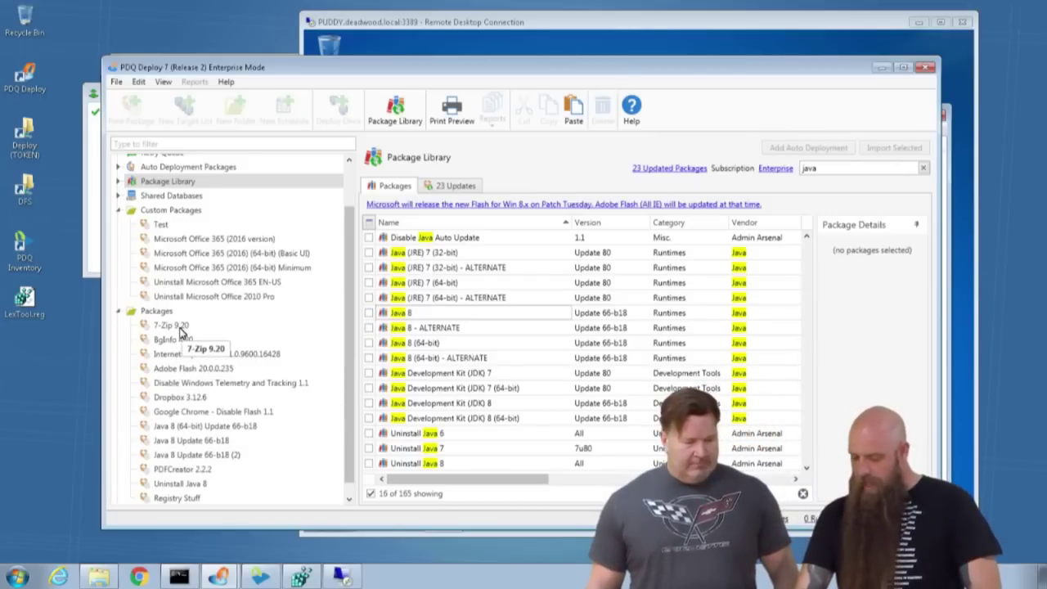
# Set 7-Zip 9.20's Step 2 Run As option to Deploy User (Interactive).
pyautogui.click(181, 327)
pyautogui.doubleClick(182, 327)
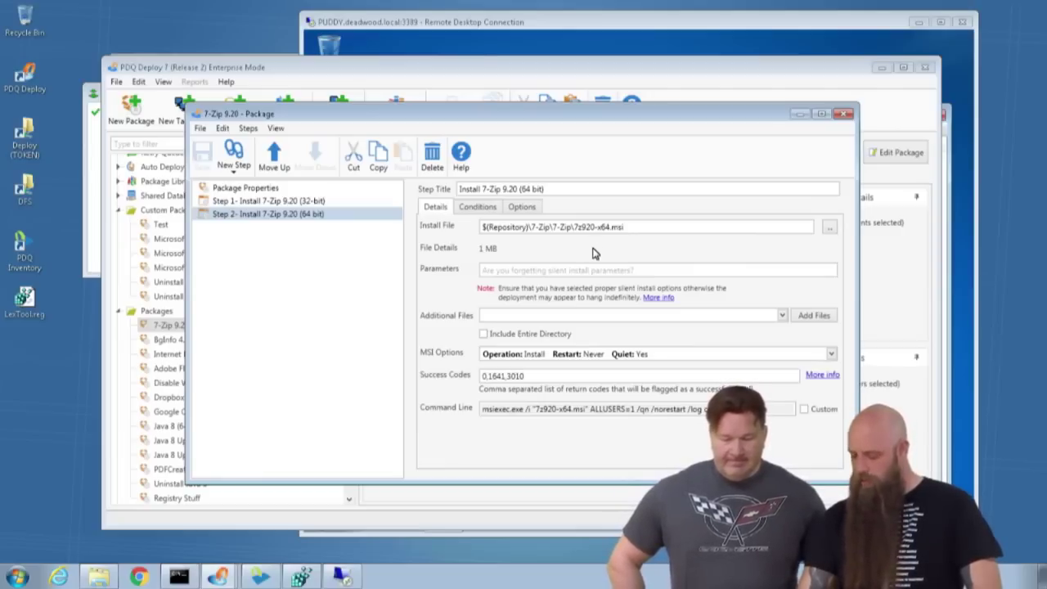
pyautogui.moveTo(577, 256)
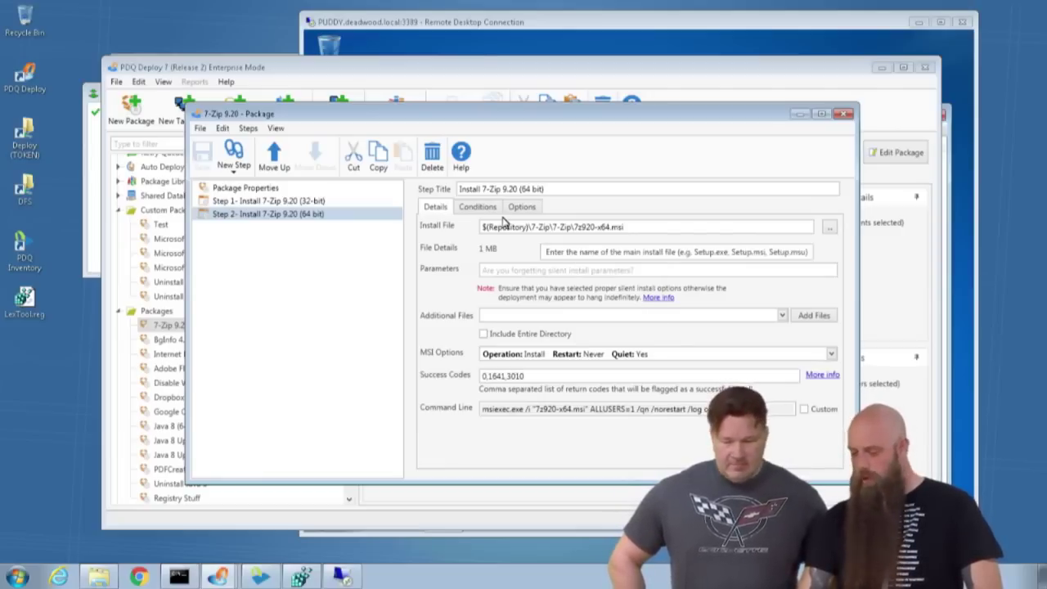
pyautogui.click(527, 208)
pyautogui.click(509, 247)
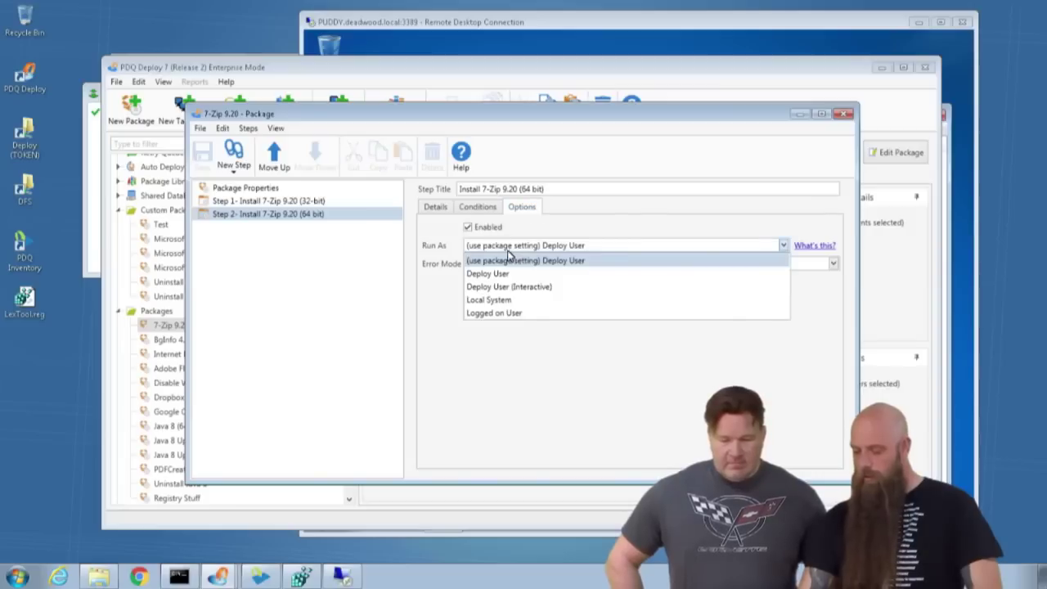
pyautogui.click(493, 287)
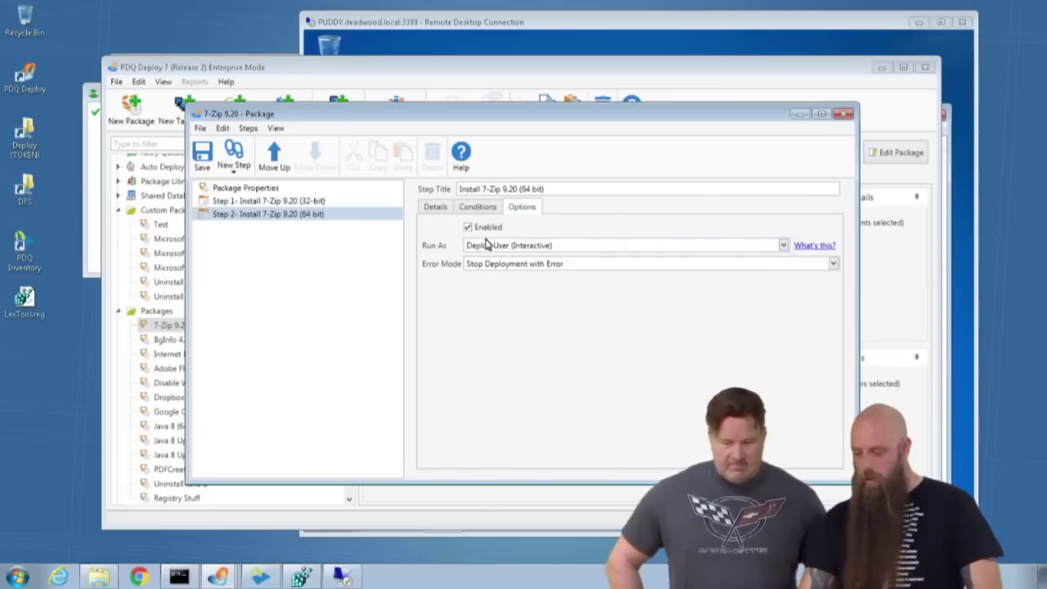
pyautogui.click(435, 207)
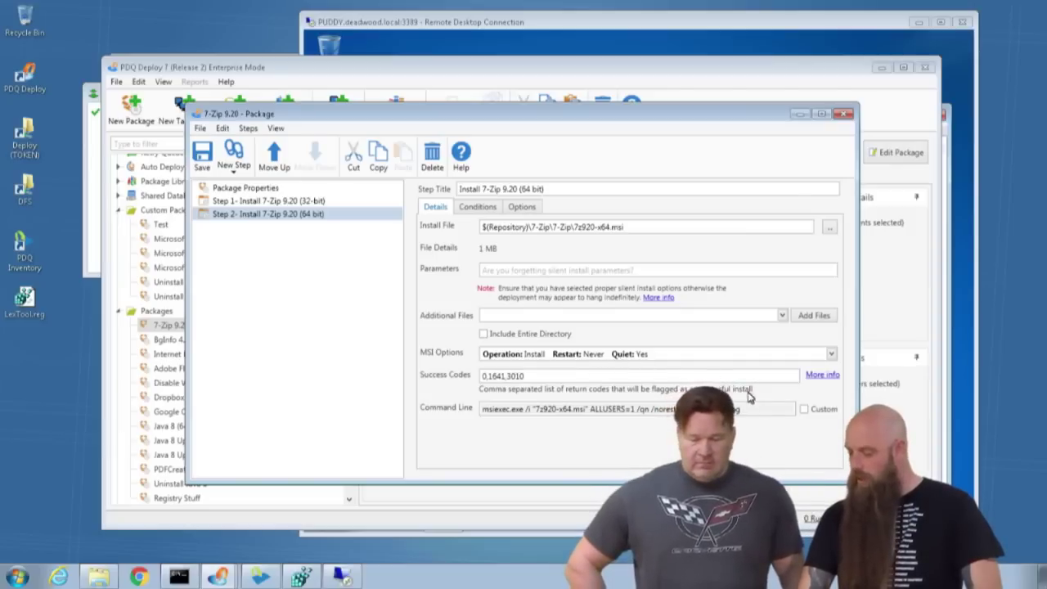
# Give the 64-bit step a custom command line, changing /qn to /qb.
pyautogui.click(804, 409)
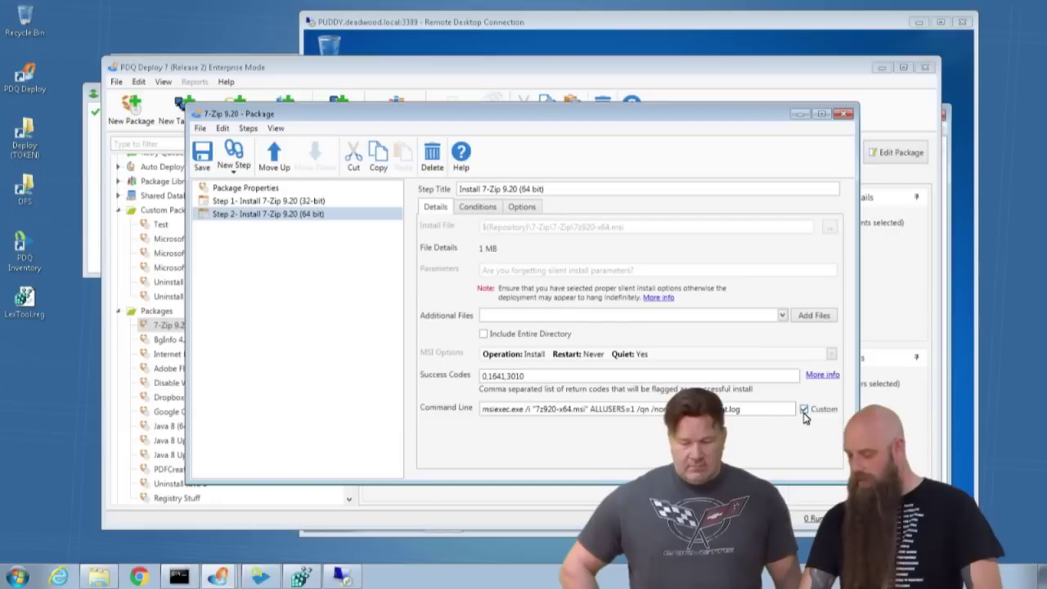
pyautogui.click(649, 409)
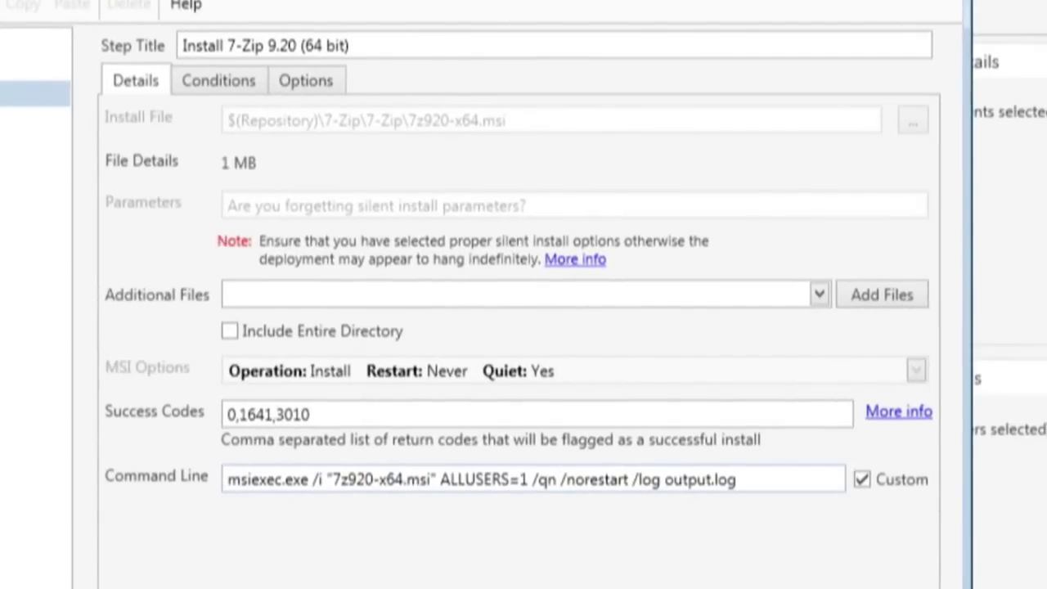
pyautogui.press('BackSpace')
pyautogui.write('b')
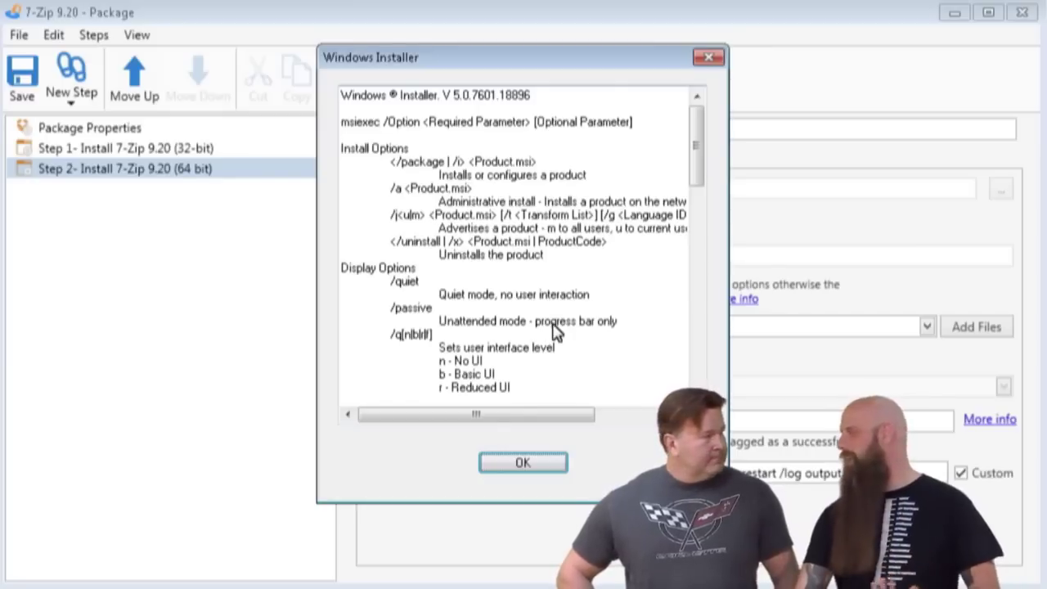
pyautogui.click(708, 58)
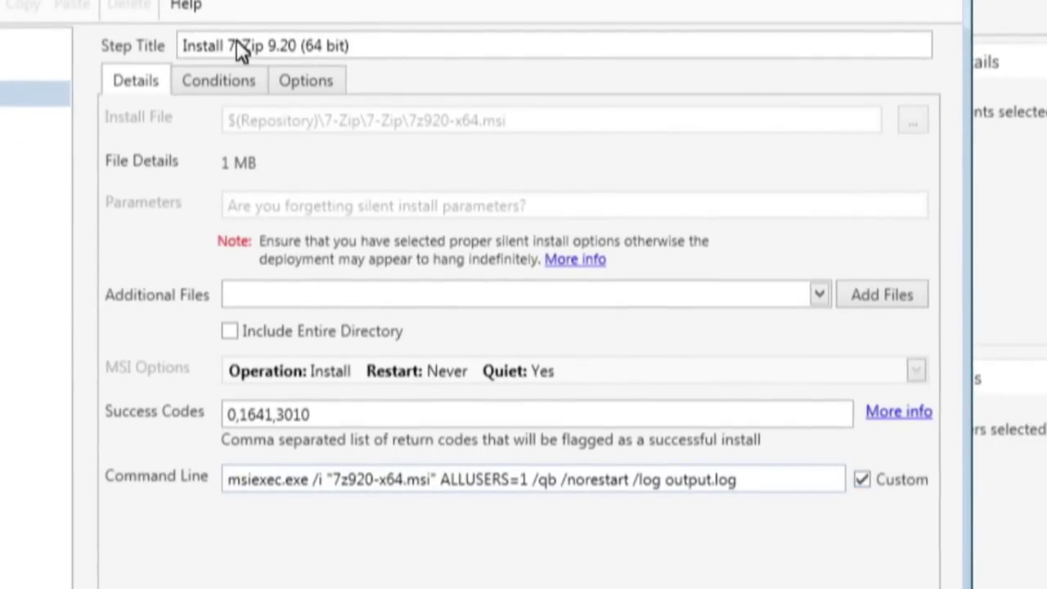
# Recheck the step's Run As setting, close the editor and start a Deploy Once for 7-Zip 9.20.
pyautogui.click(309, 83)
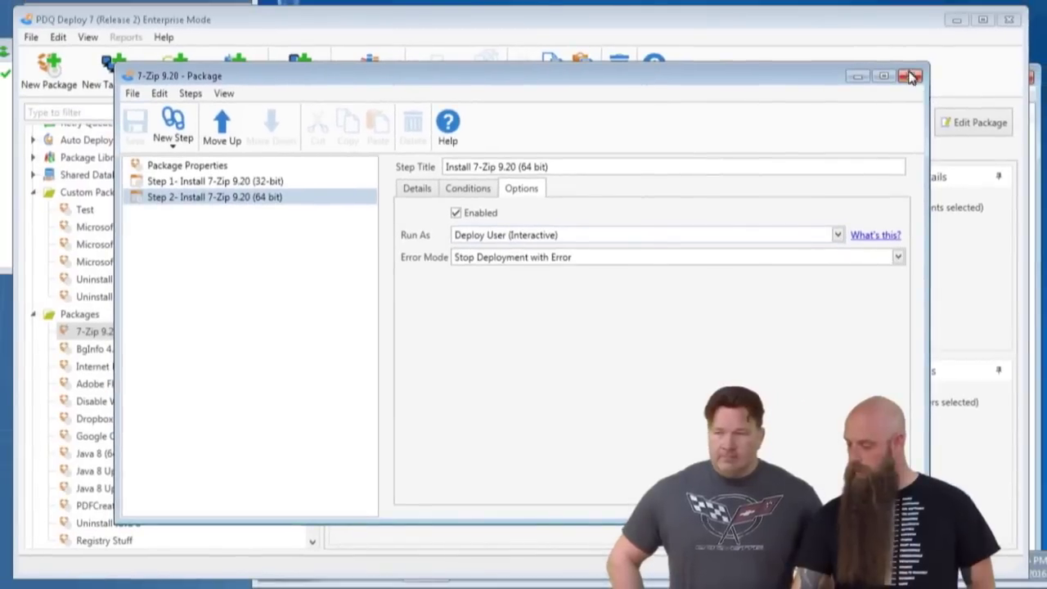
pyautogui.click(912, 76)
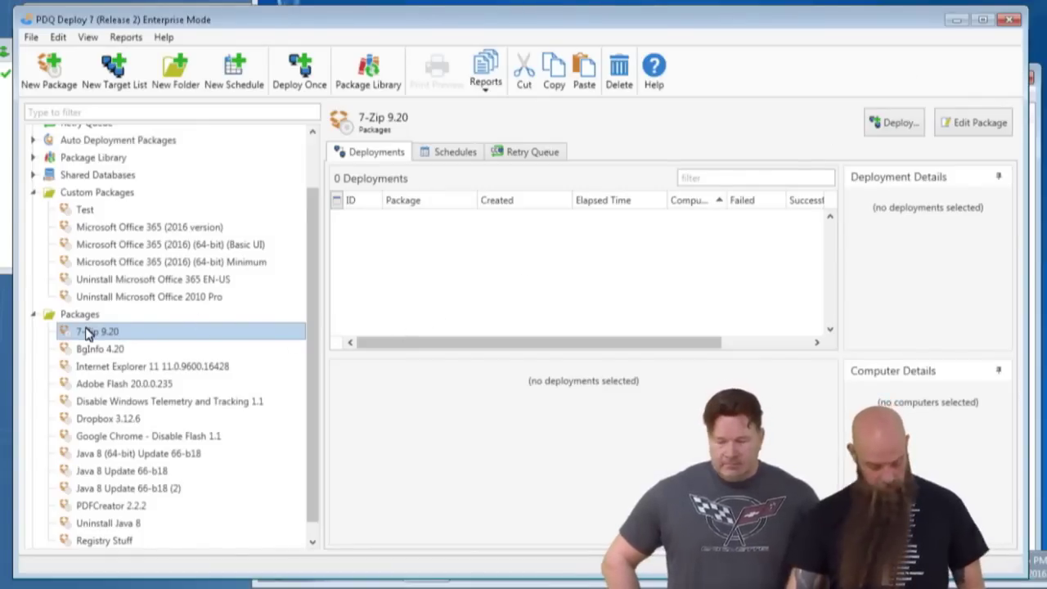
pyautogui.hotkey('ctrl', 'd')
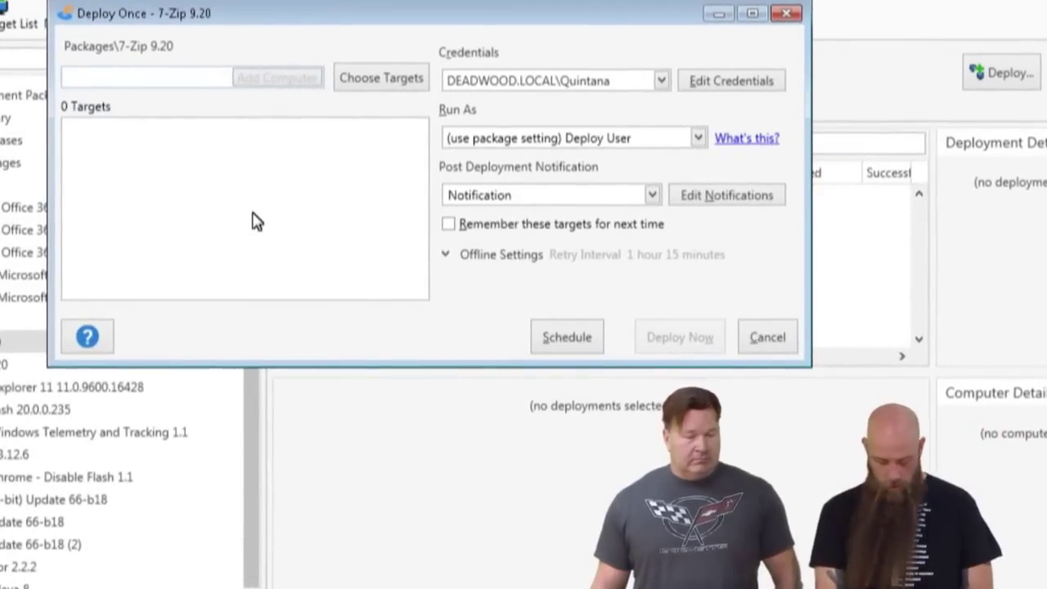
# Add puddy as the one-time deployment's target.
pyautogui.write('ddy')
pyautogui.press('Return')
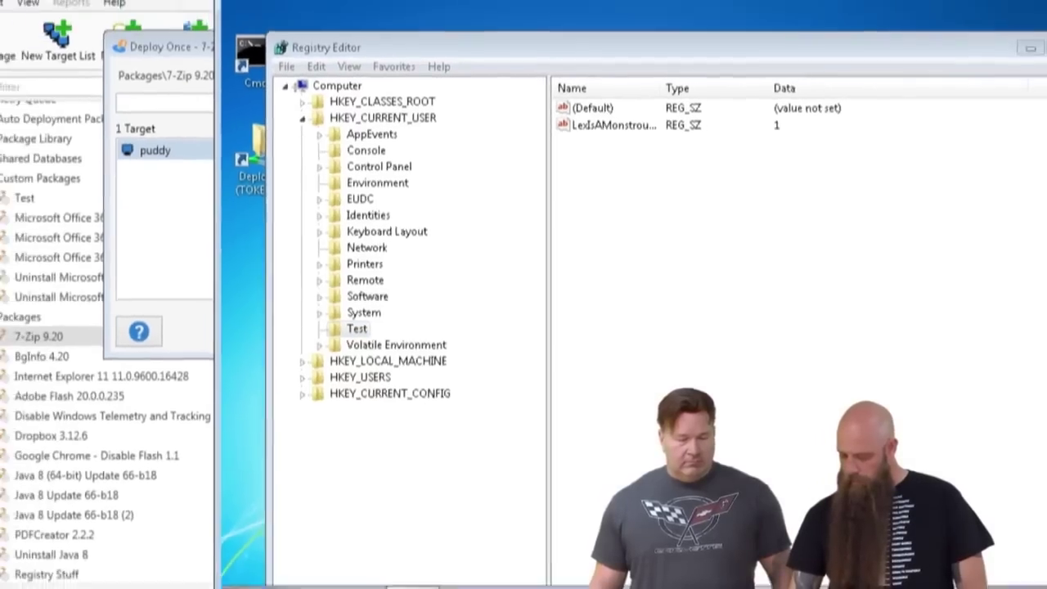
# Open Programs and Features on puddy with appwiz.cpl.
pyautogui.click(321, 520)
pyautogui.click(506, 442)
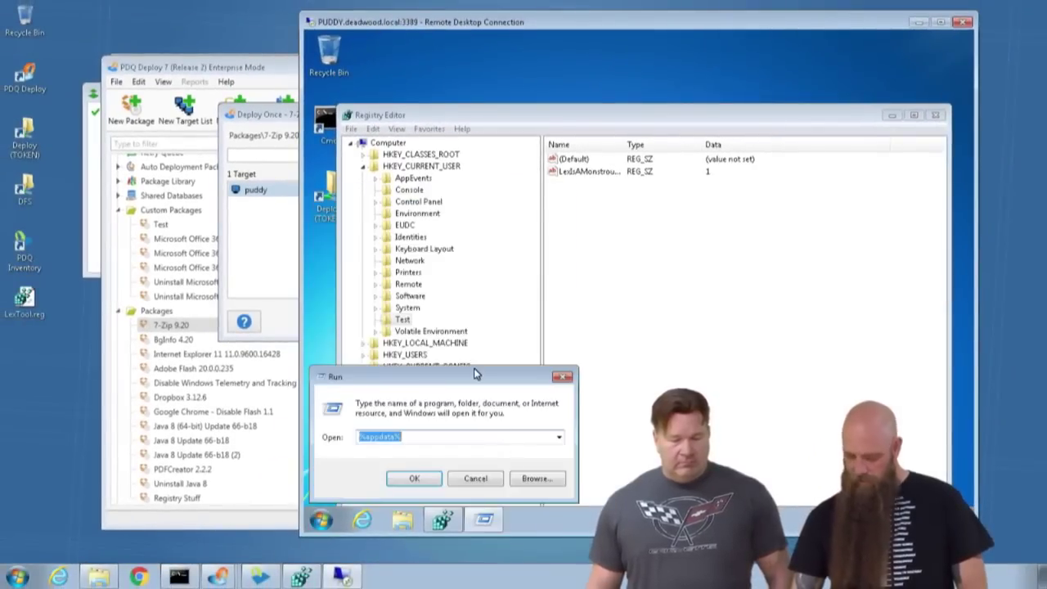
pyautogui.write('appwi')
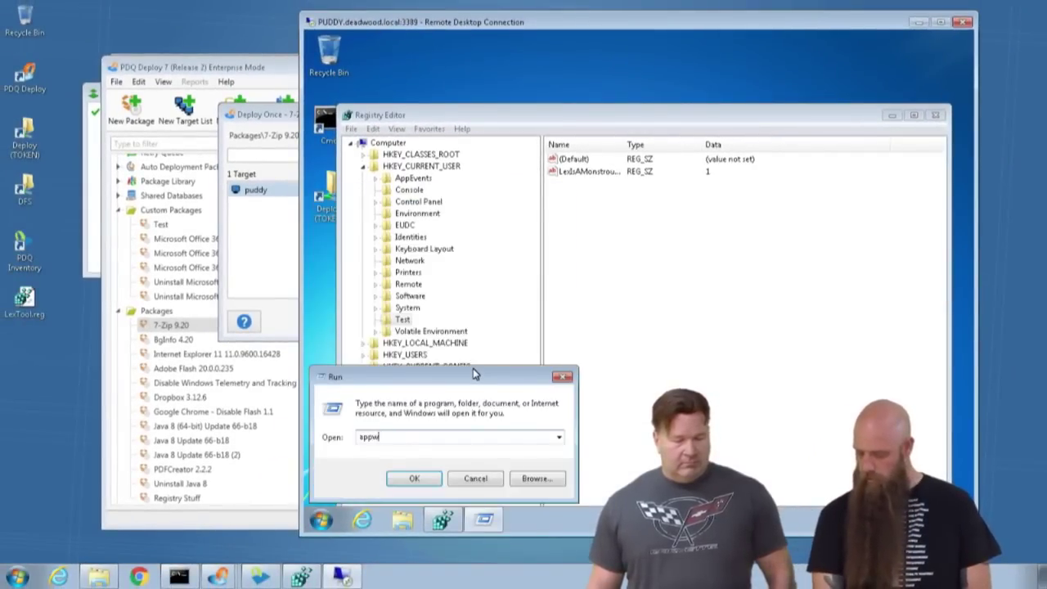
pyautogui.write('z.cpl')
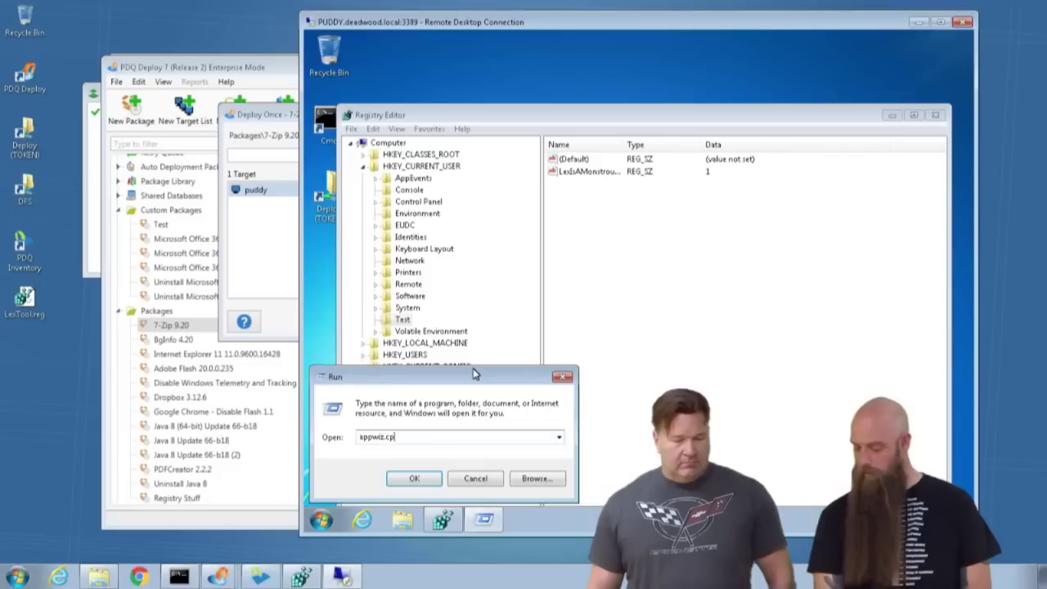
pyautogui.press('Return')
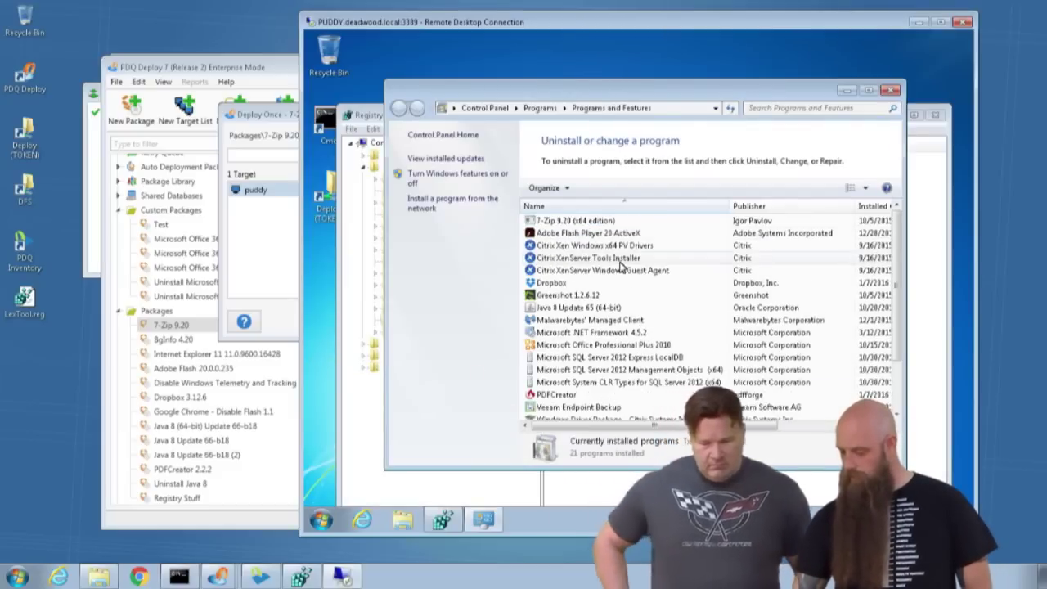
# Uninstall 7-Zip 9.20 from puddy, confirming the warning, prompt and UAC.
pyautogui.rightClick(552, 223)
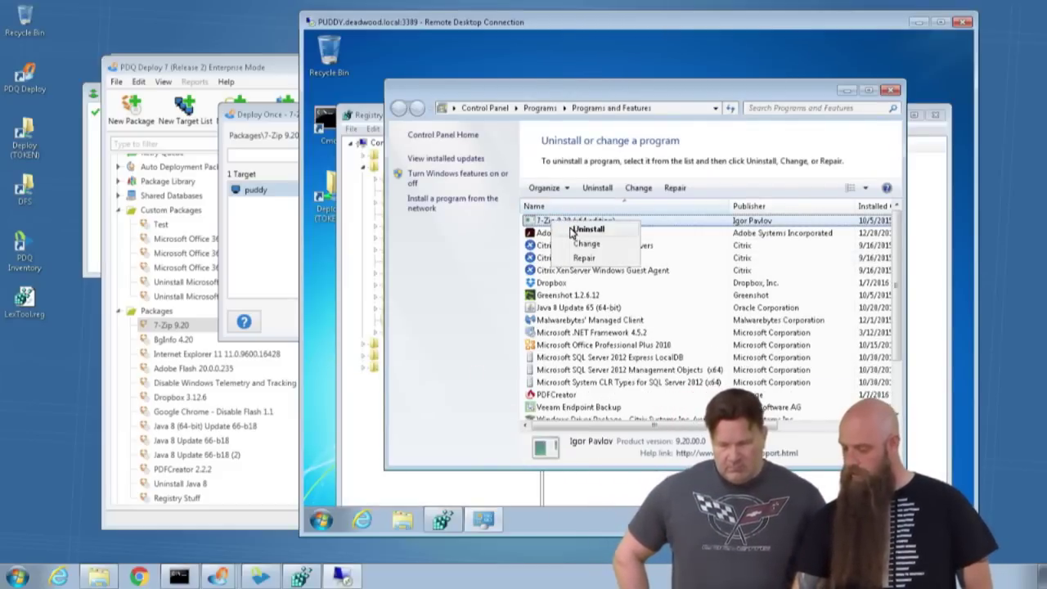
pyautogui.click(572, 229)
pyautogui.click(563, 229)
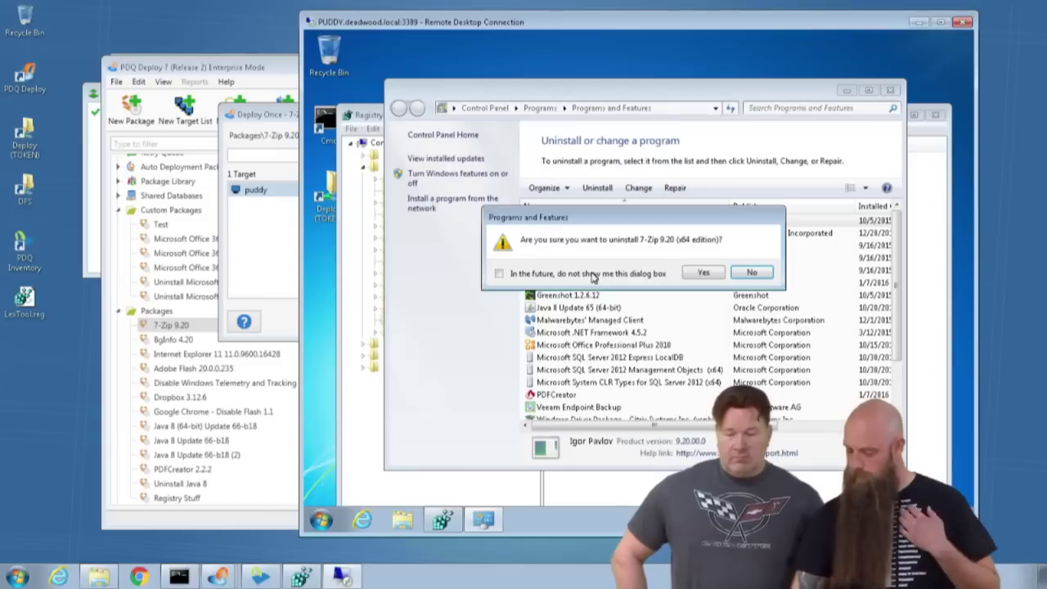
pyautogui.click(694, 273)
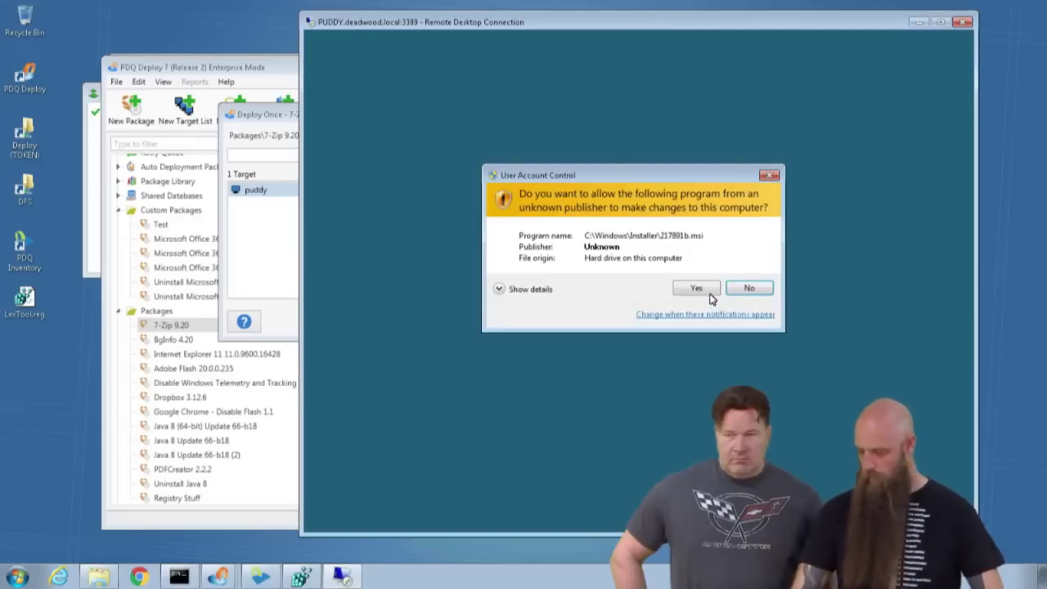
pyautogui.click(709, 291)
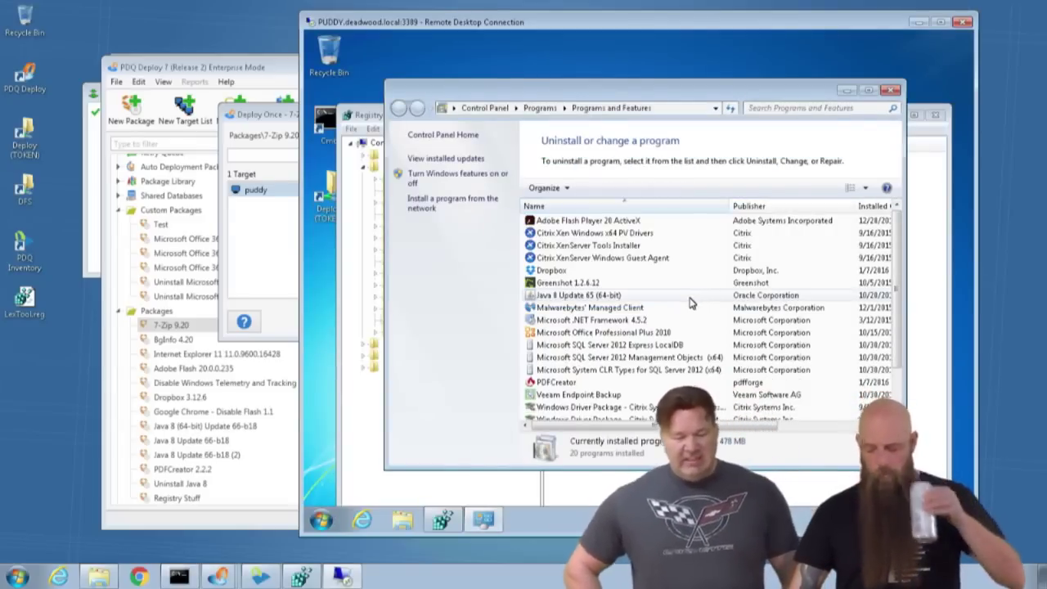
pyautogui.click(266, 116)
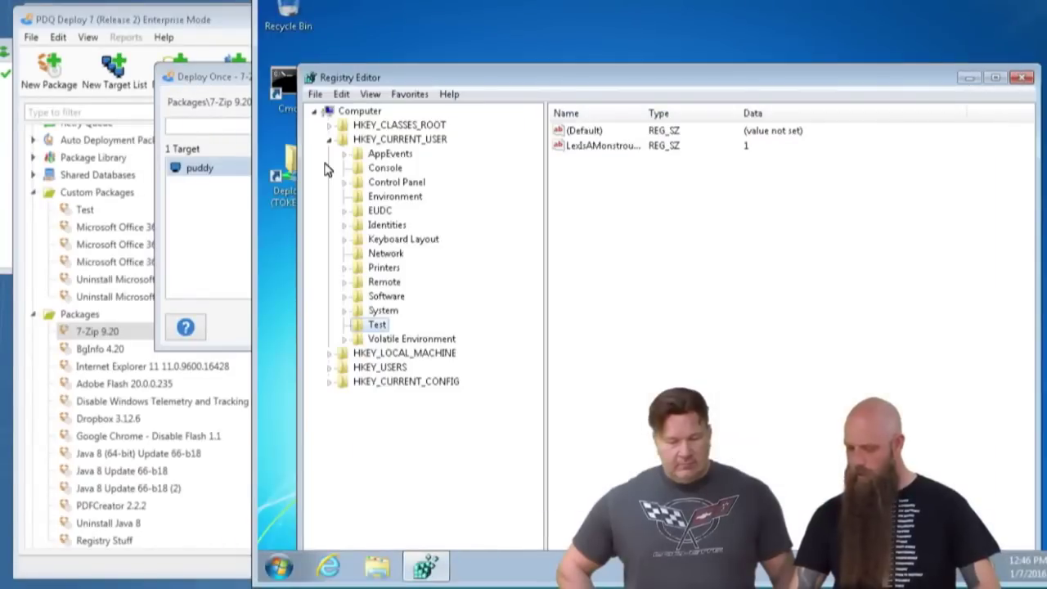
# Close Registry Editor and Deploy Now 7-Zip 9.20 to puddy, then return to the remote desktop.
pyautogui.click(1022, 77)
pyautogui.click(214, 78)
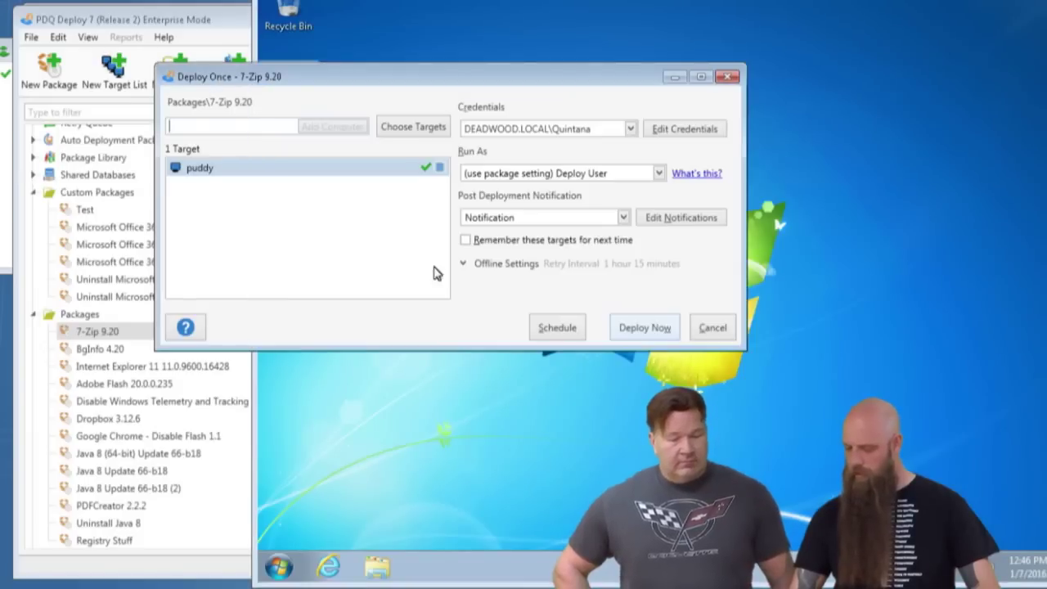
pyautogui.click(655, 334)
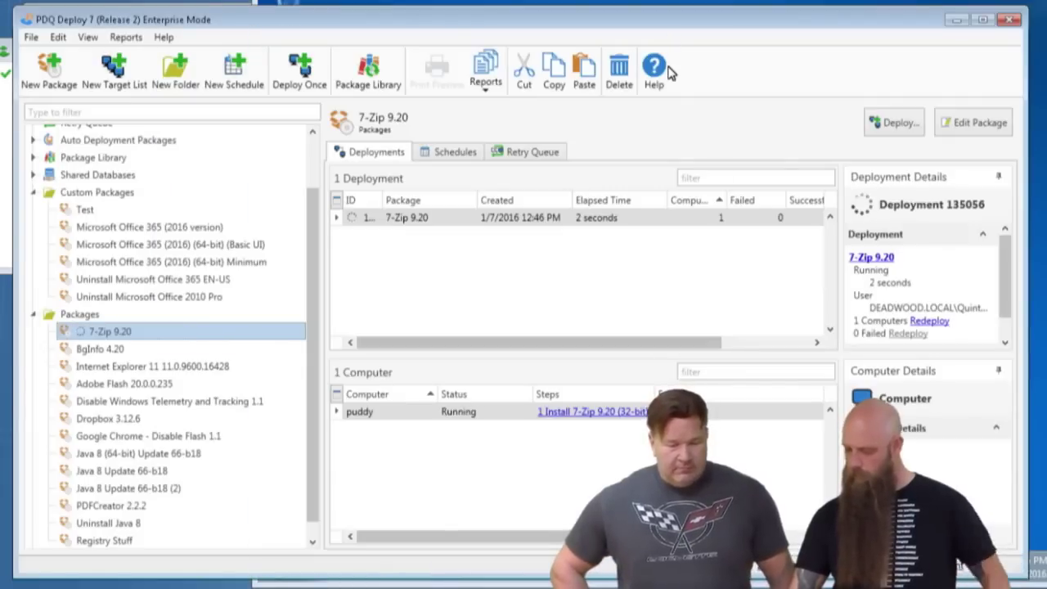
pyautogui.hotkey('alt', 'Tab')
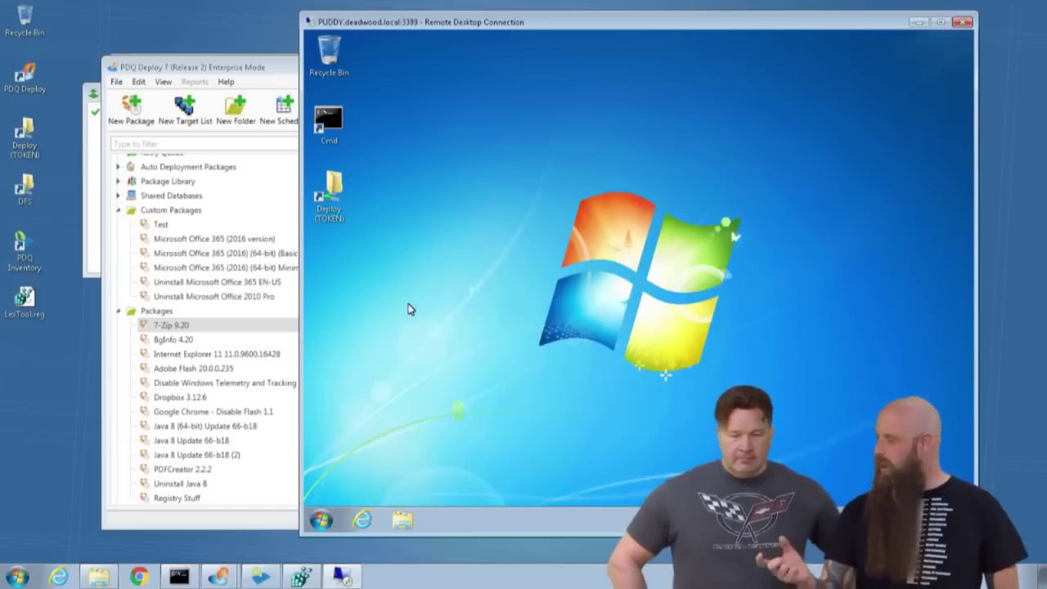
# Verify 7-Zip 9.20 is reinstalled in puddy's Uninstall a program list, then minimize the session.
pyautogui.click(201, 70)
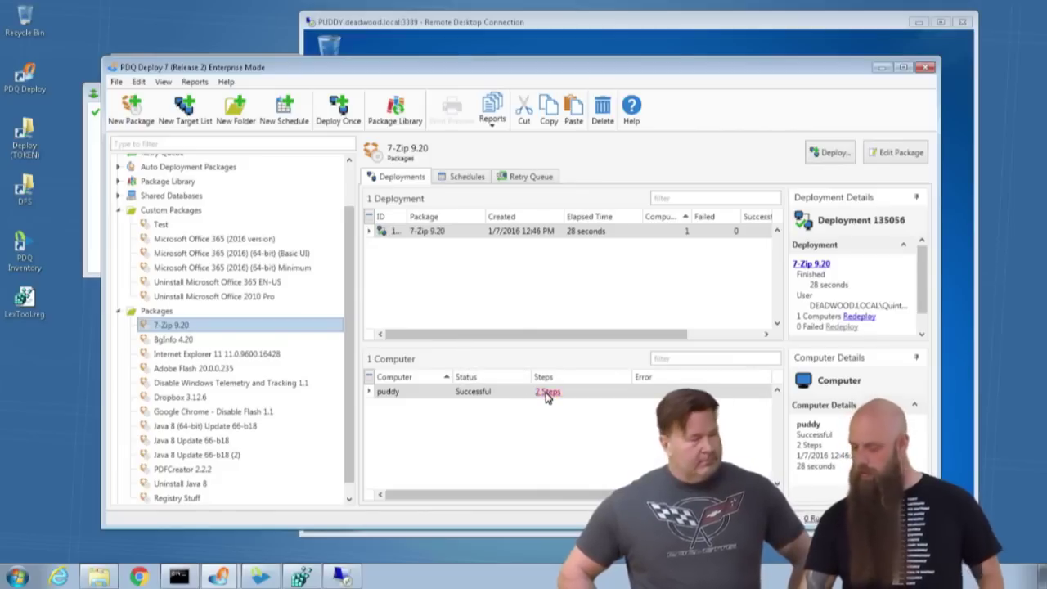
pyautogui.click(506, 39)
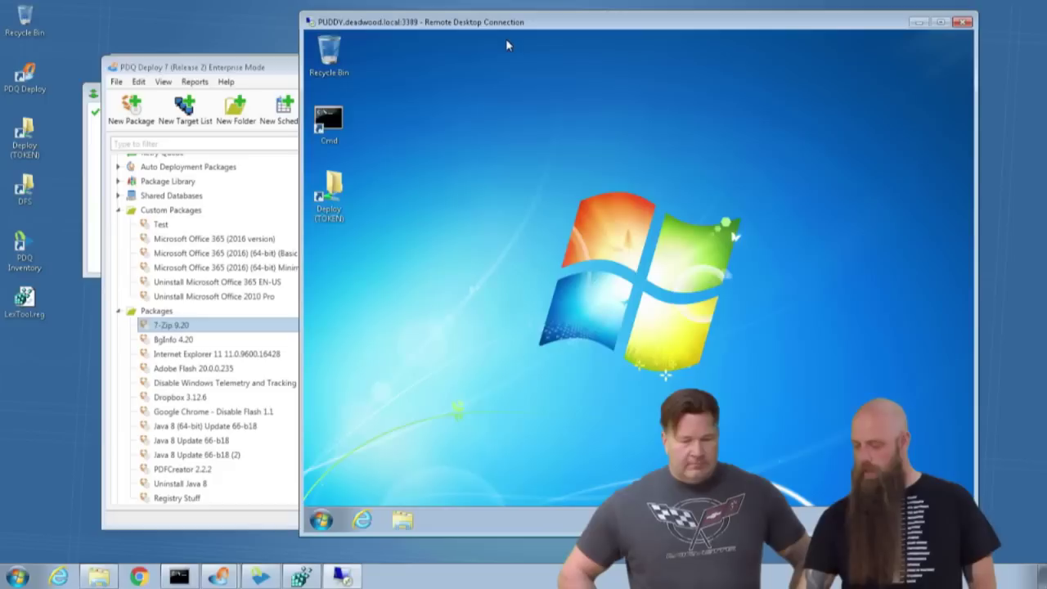
pyautogui.click(321, 520)
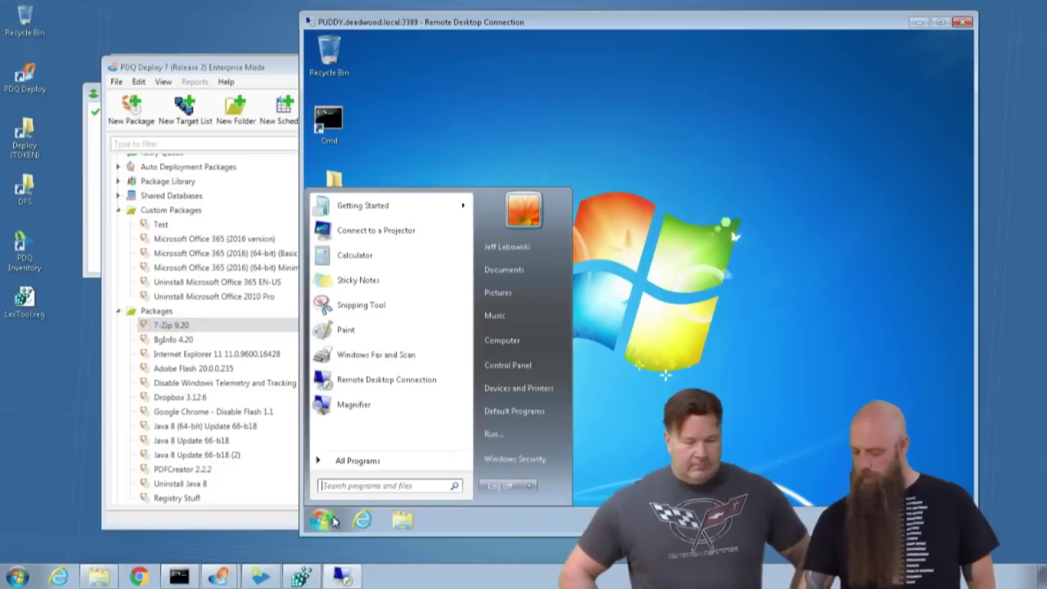
pyautogui.click(511, 365)
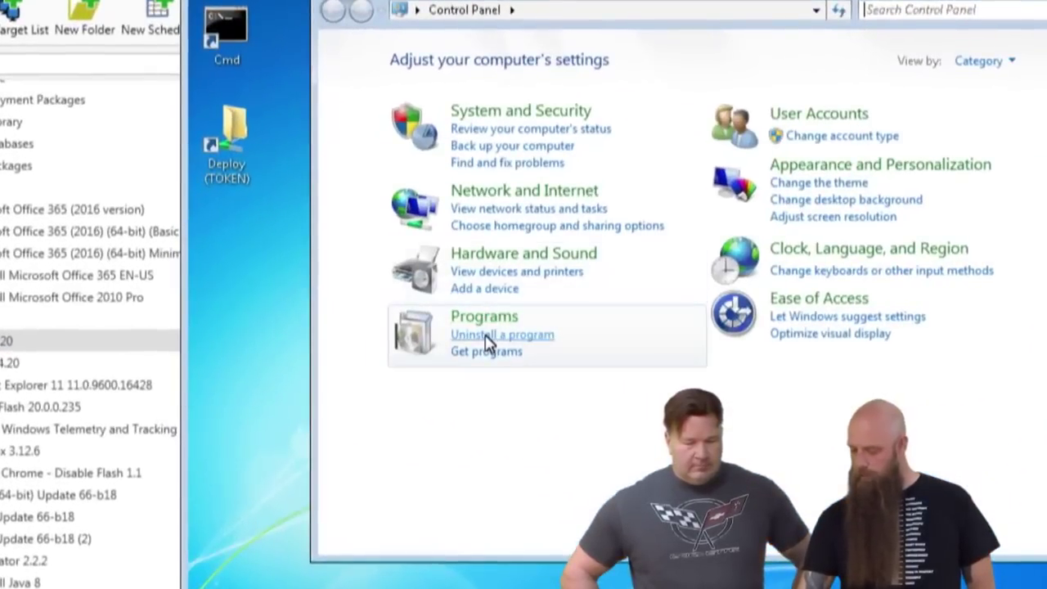
pyautogui.click(501, 324)
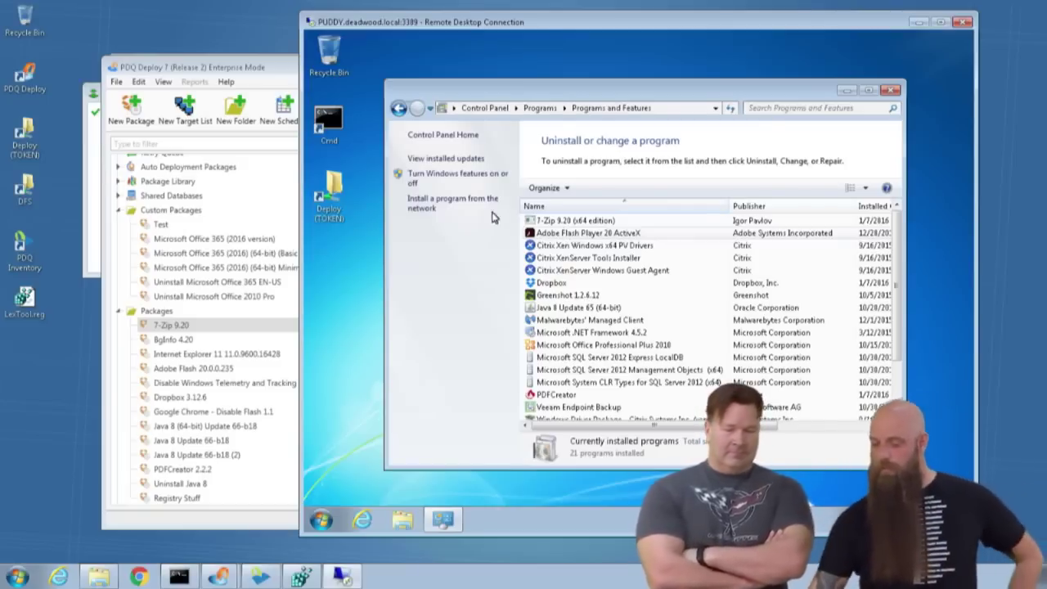
pyautogui.click(919, 24)
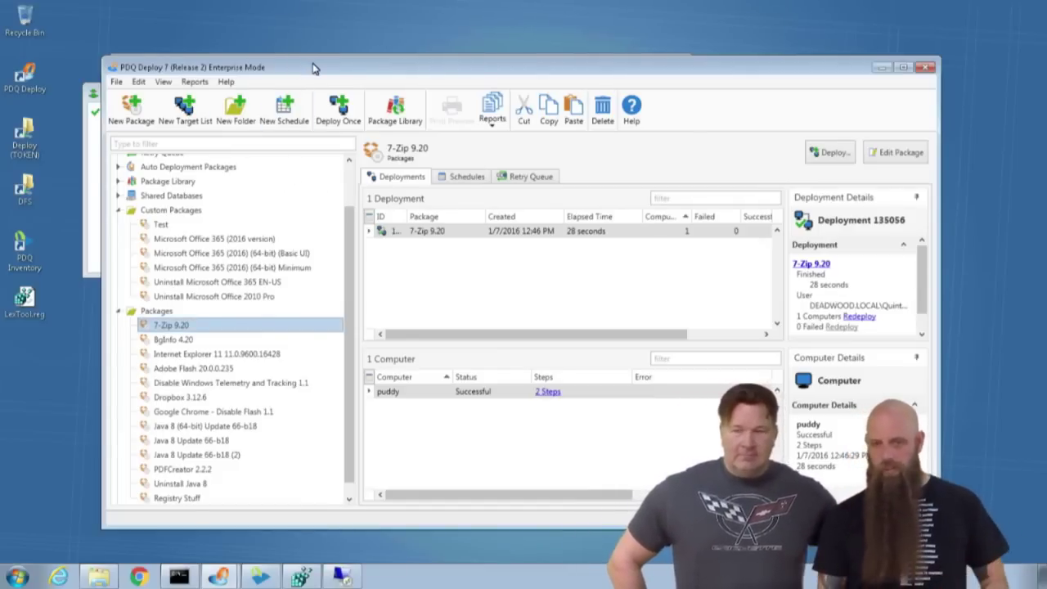
pyautogui.click(117, 81)
pyautogui.click(148, 317)
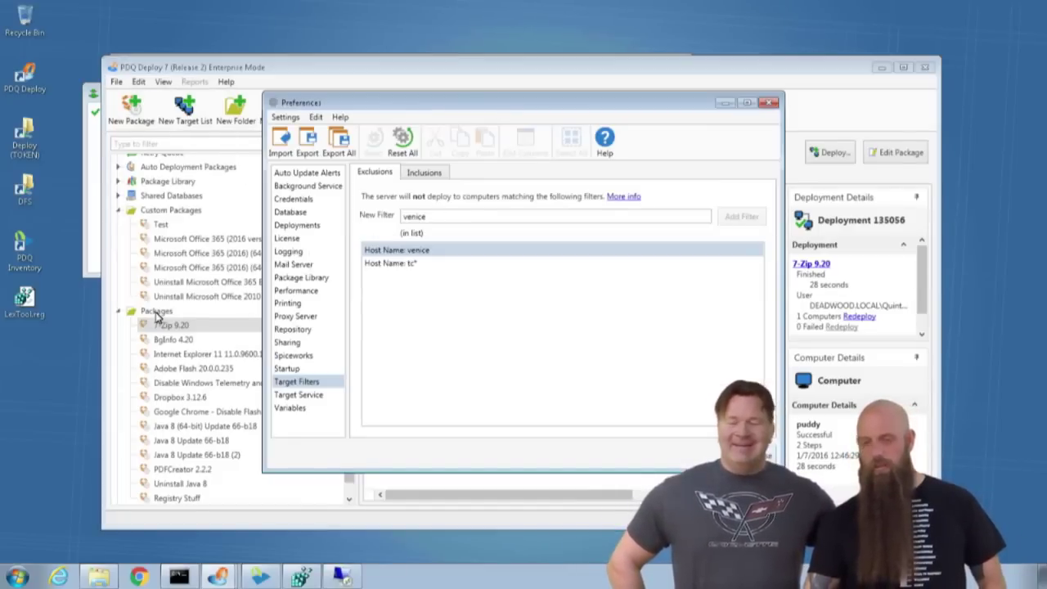
pyautogui.click(296, 202)
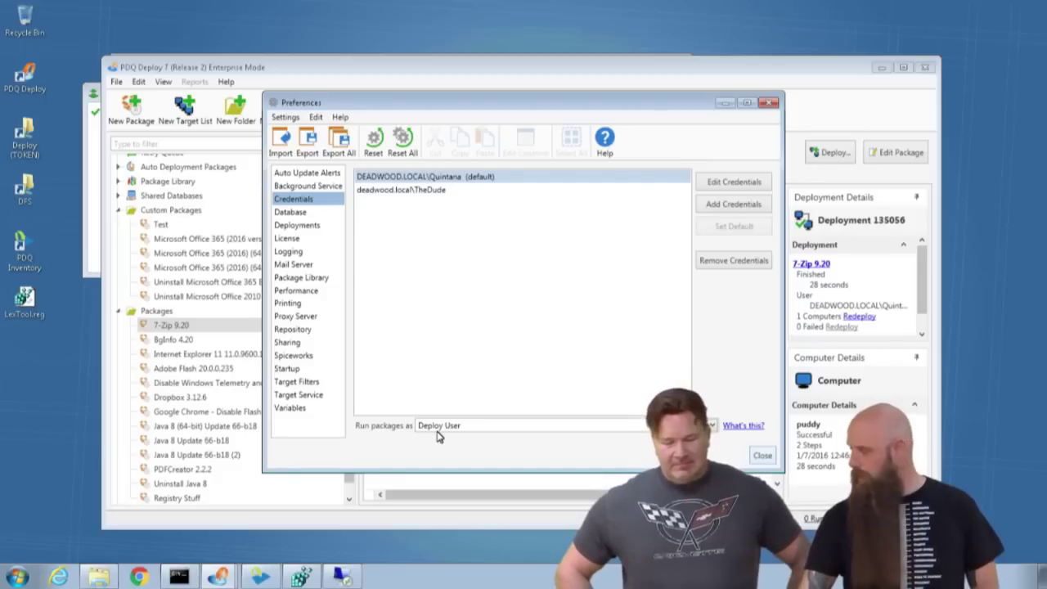
pyautogui.click(438, 431)
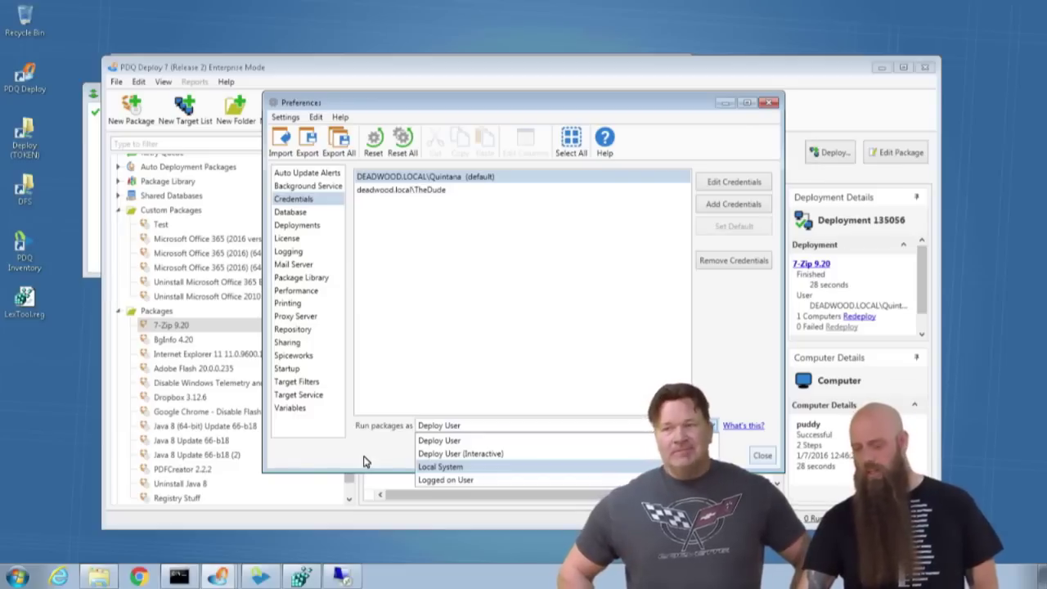
pyautogui.click(386, 456)
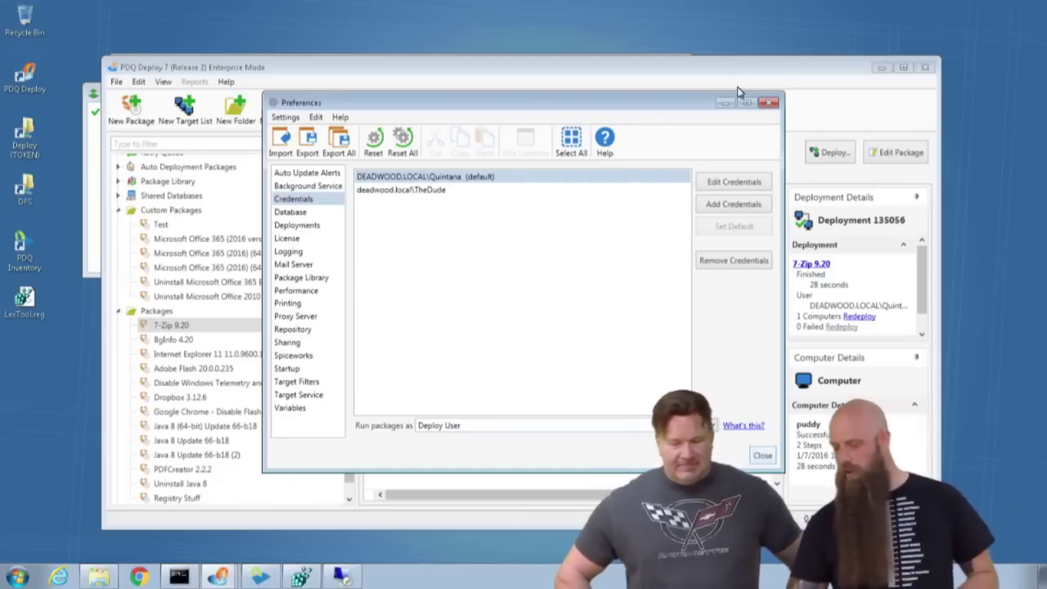
pyautogui.click(769, 102)
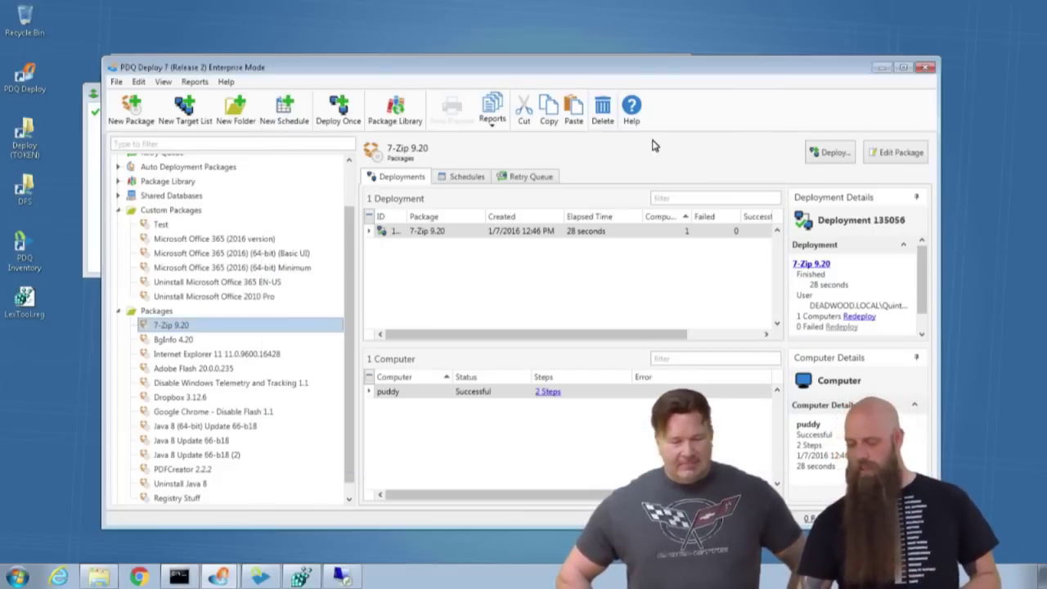
# Set the 7-Zip 9.20 package to run as Local System and save.
pyautogui.doubleClick(162, 327)
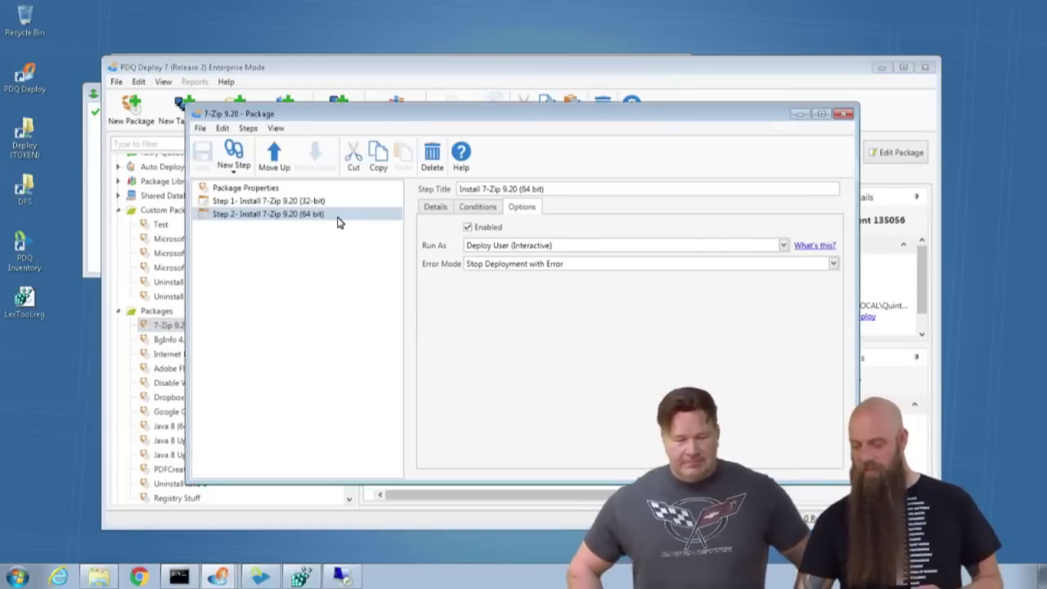
pyautogui.click(243, 189)
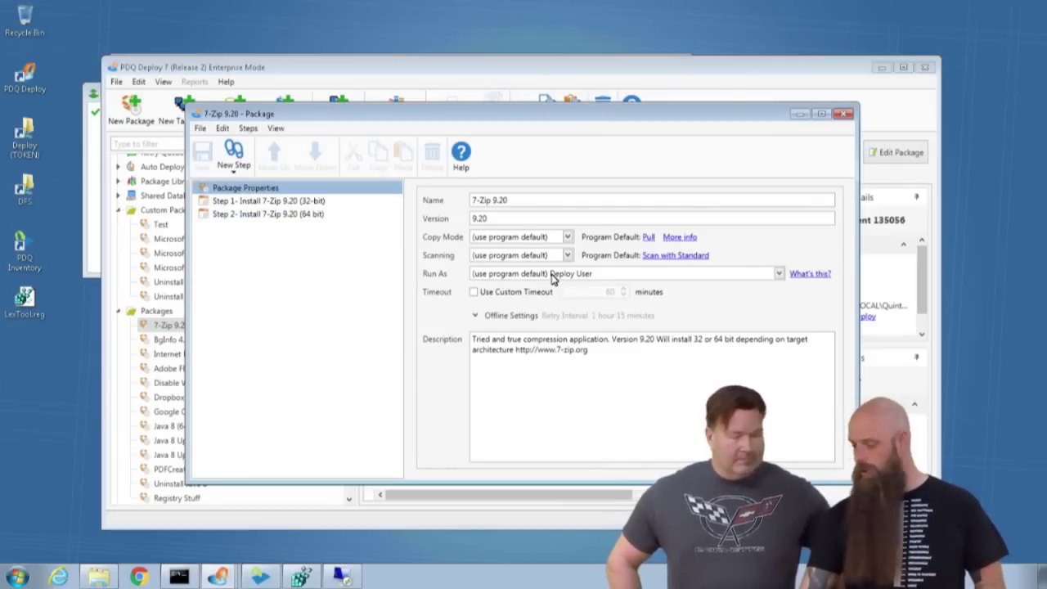
pyautogui.click(551, 276)
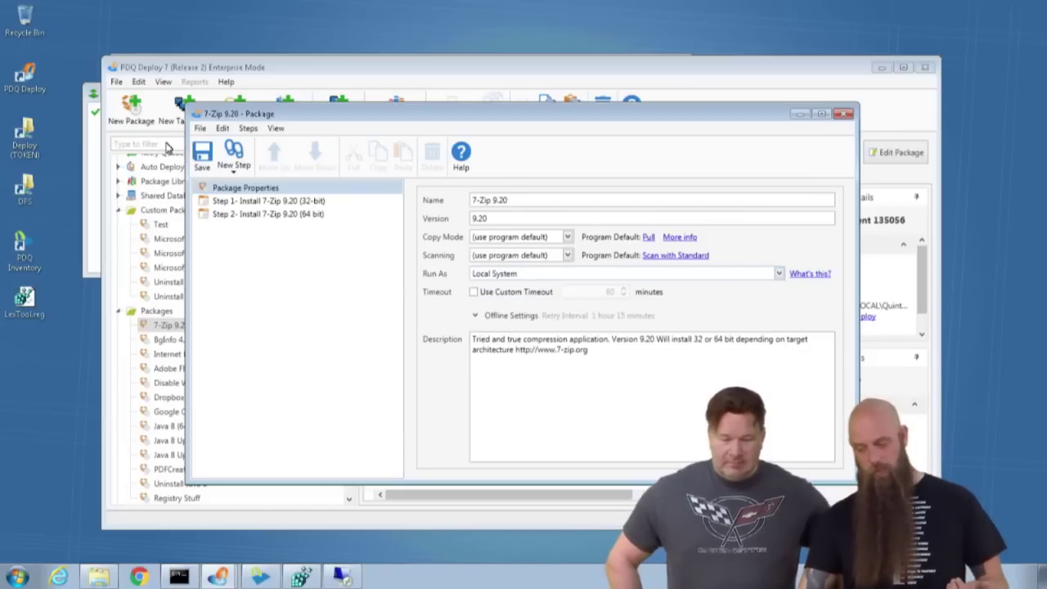
pyautogui.click(202, 154)
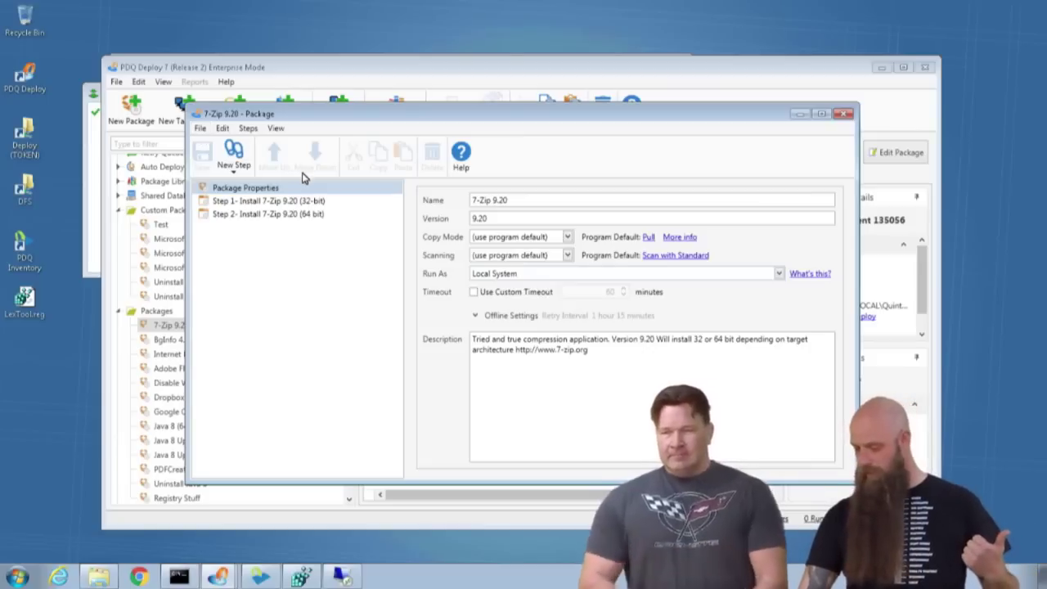
# Make Step 1 run as Deploy User and save the package.
pyautogui.click(298, 201)
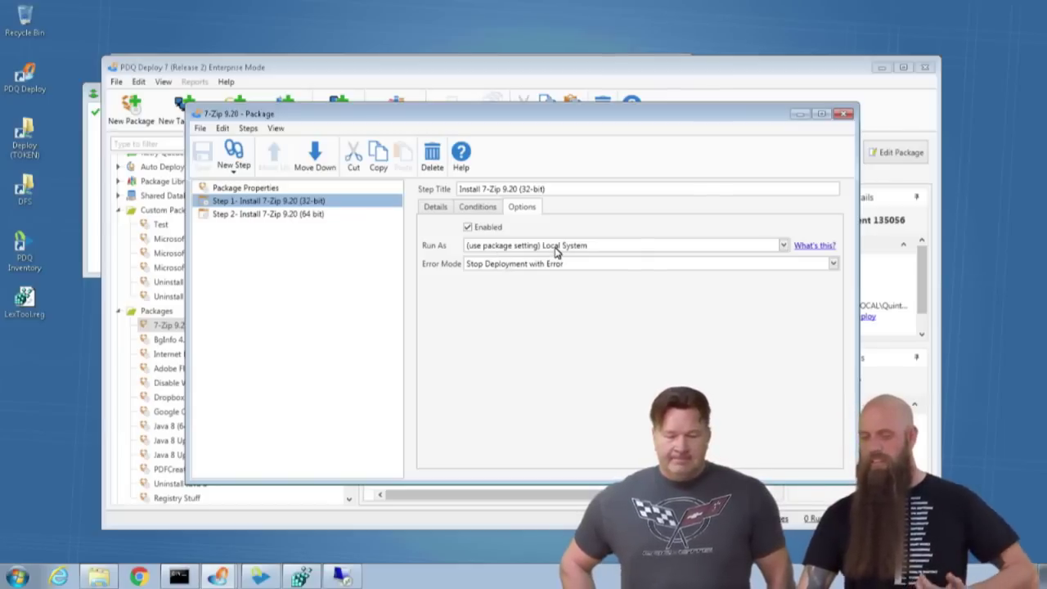
pyautogui.click(554, 245)
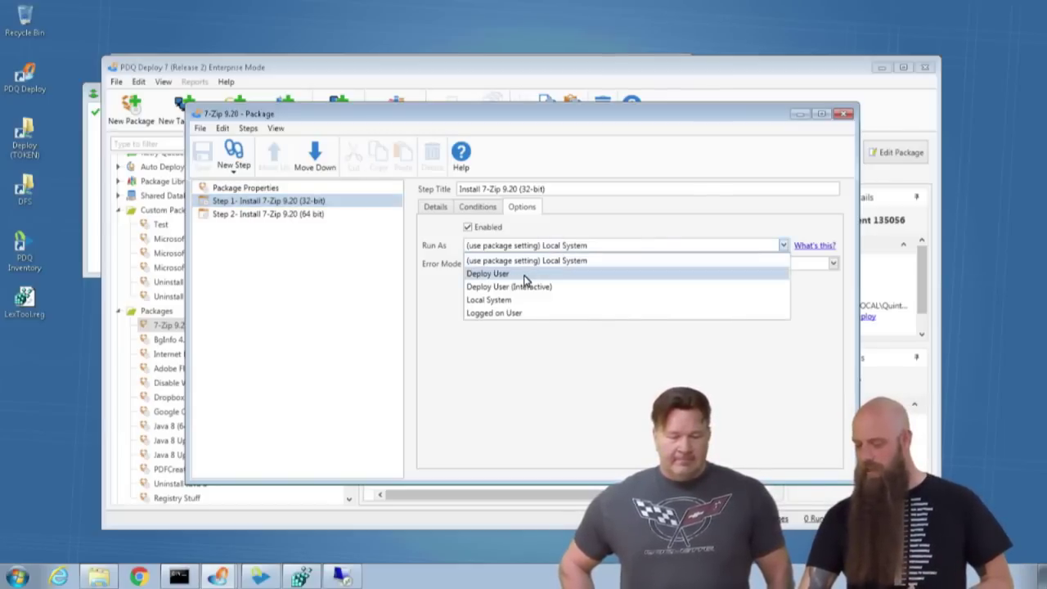
pyautogui.click(539, 273)
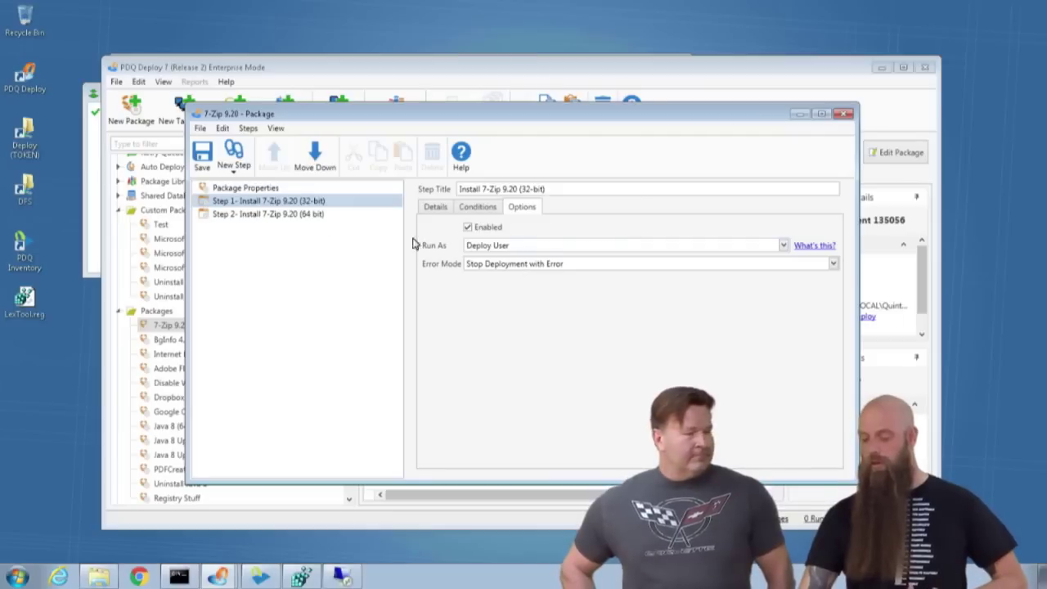
pyautogui.click(278, 189)
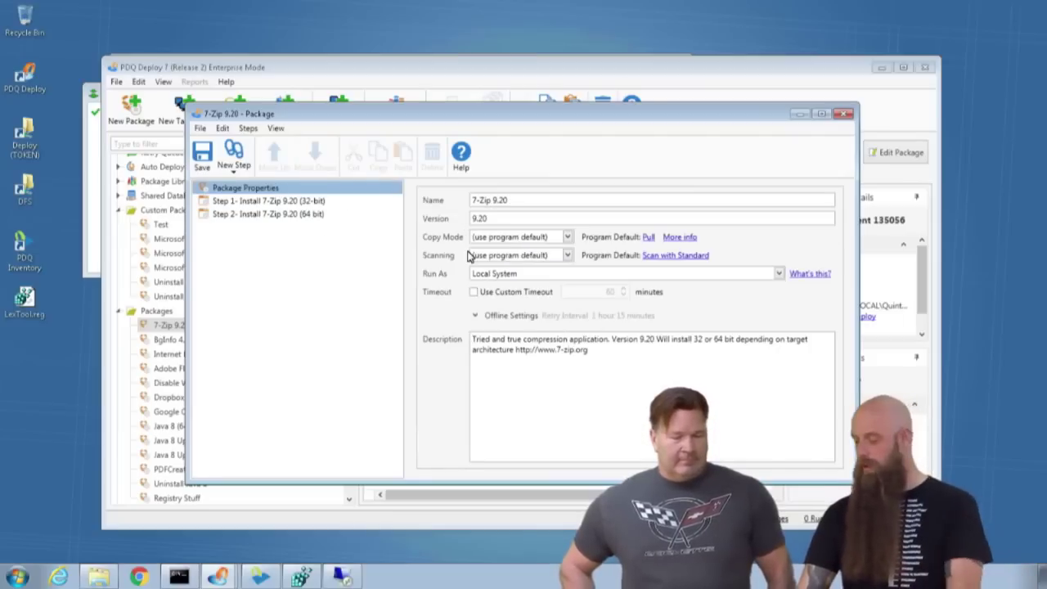
pyautogui.click(202, 155)
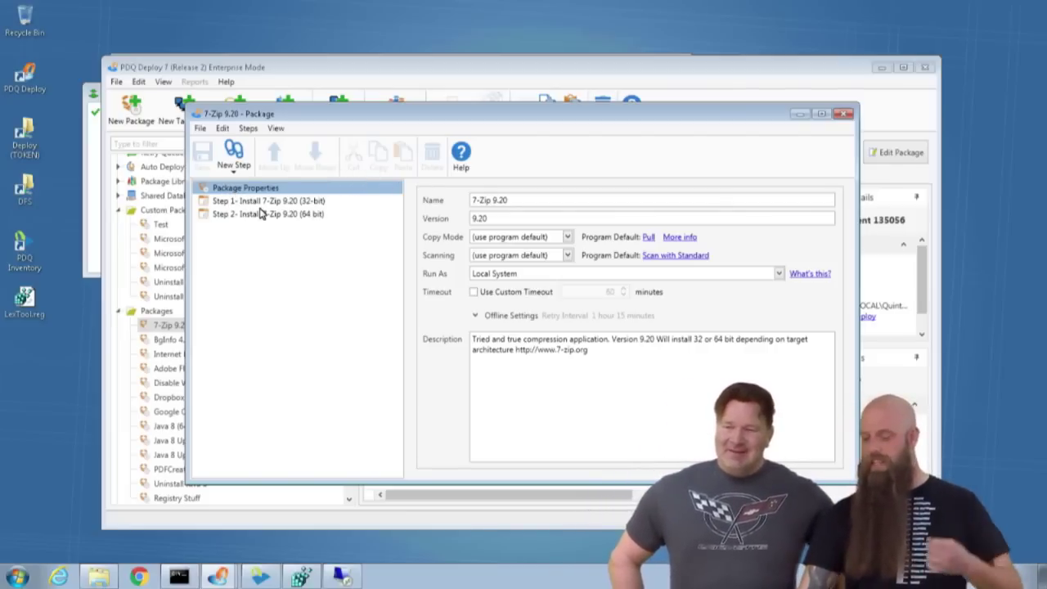
# Reset Step 1 to the package setting and the package to default Deploy User, then save.
pyautogui.click(262, 204)
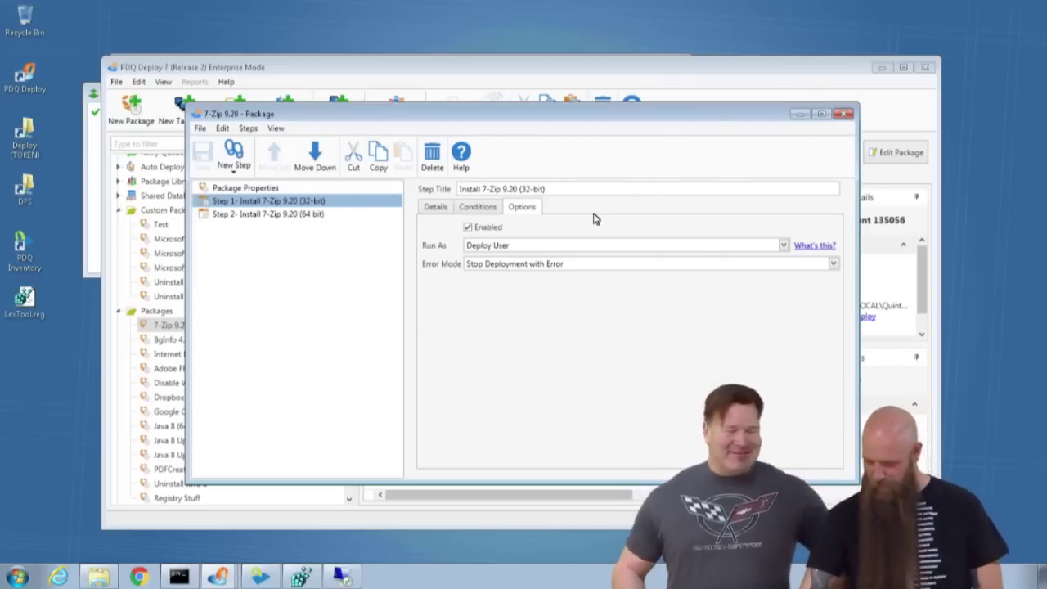
pyautogui.click(526, 248)
pyautogui.click(518, 260)
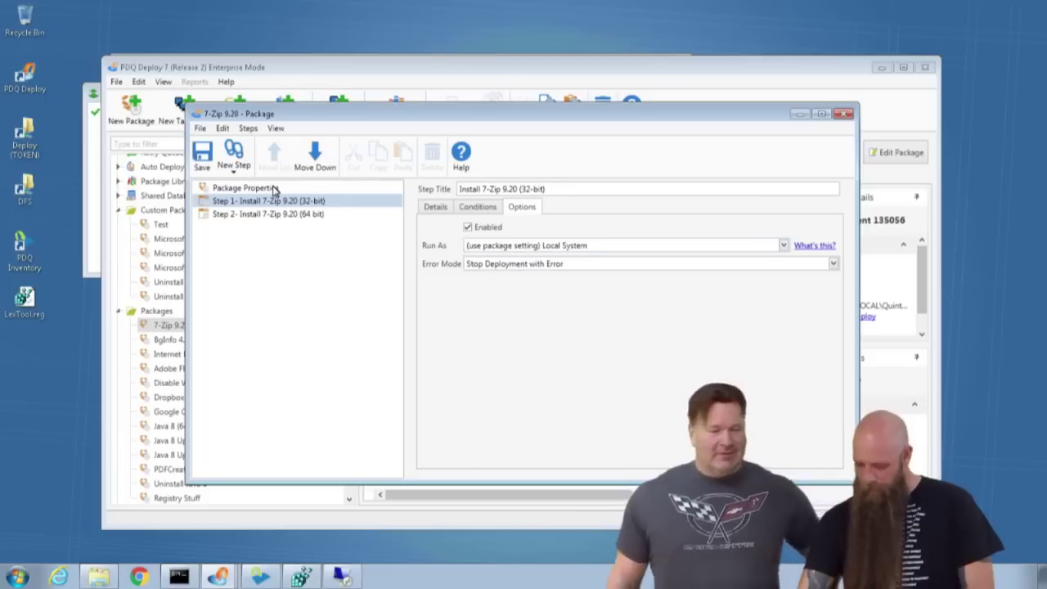
pyautogui.click(258, 190)
pyautogui.click(503, 278)
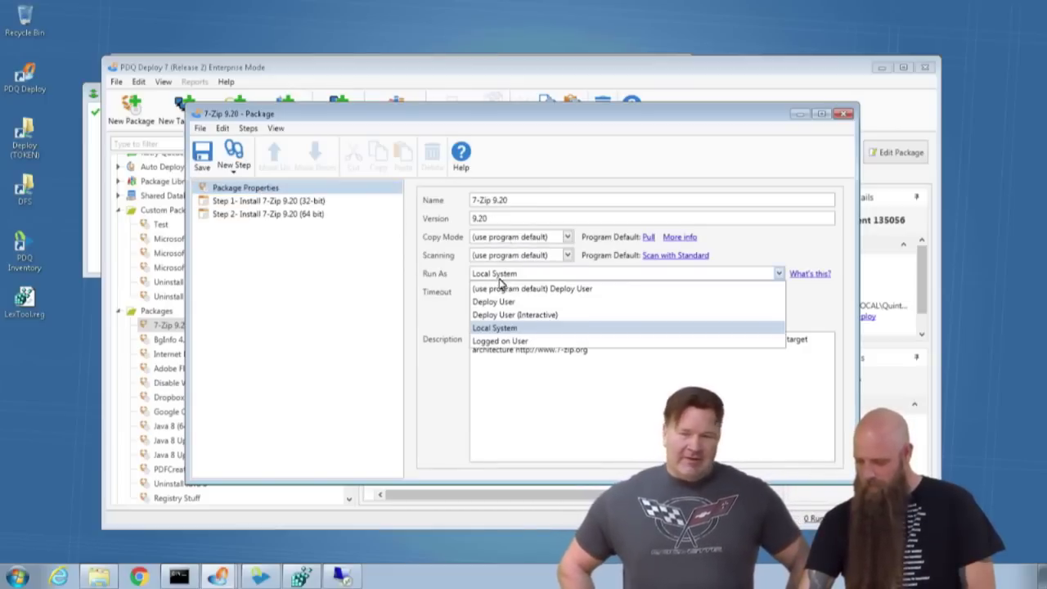
pyautogui.click(503, 287)
pyautogui.click(206, 151)
pyautogui.click(843, 114)
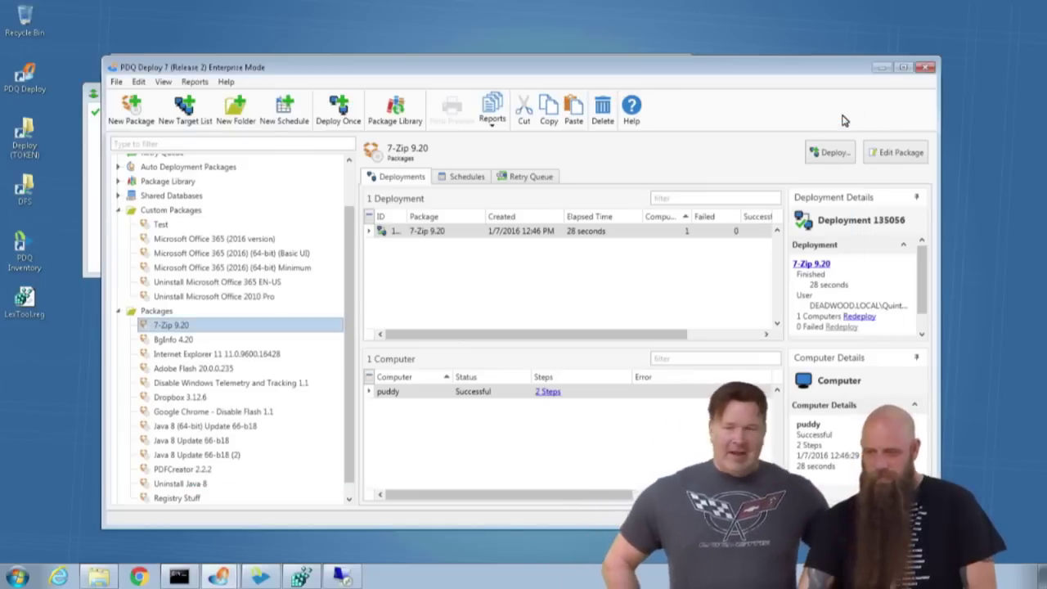